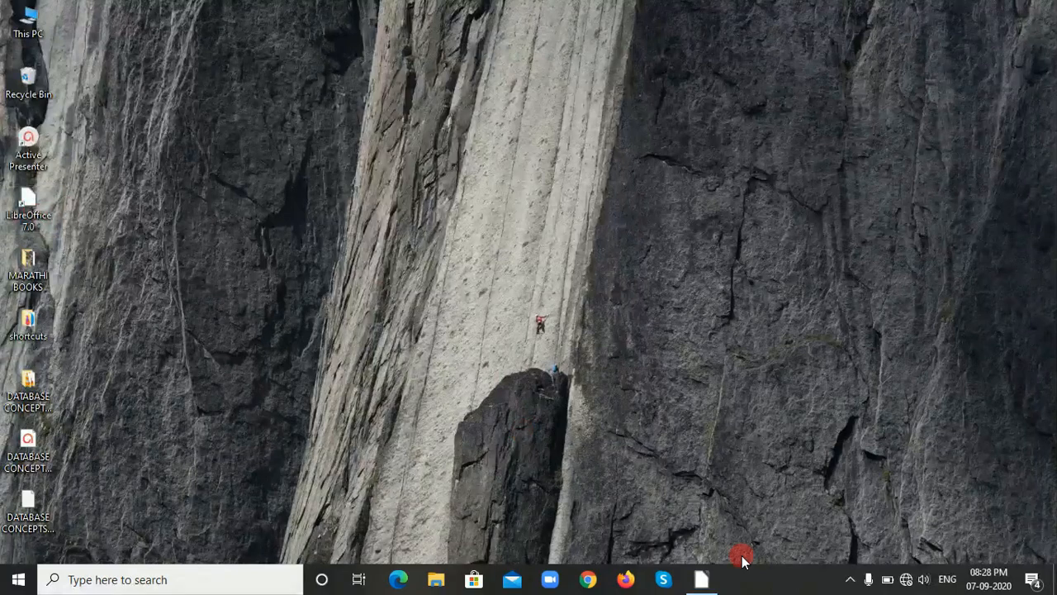
Switch to LibreOffice and set up a new HSQLDB Embedded Base database, registered and with tables created using the table wizard.
click(703, 581)
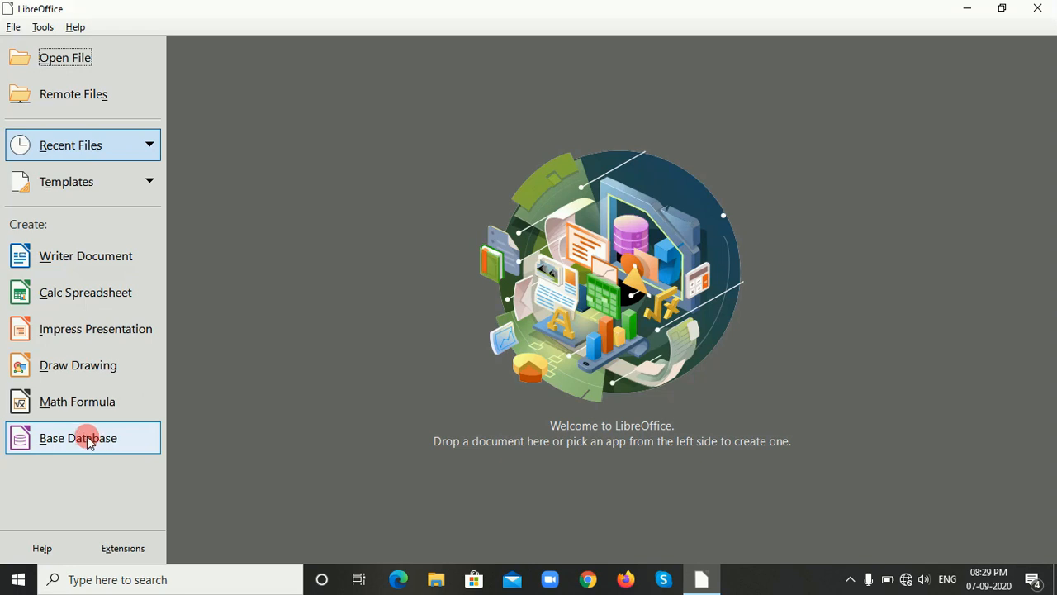
click(88, 442)
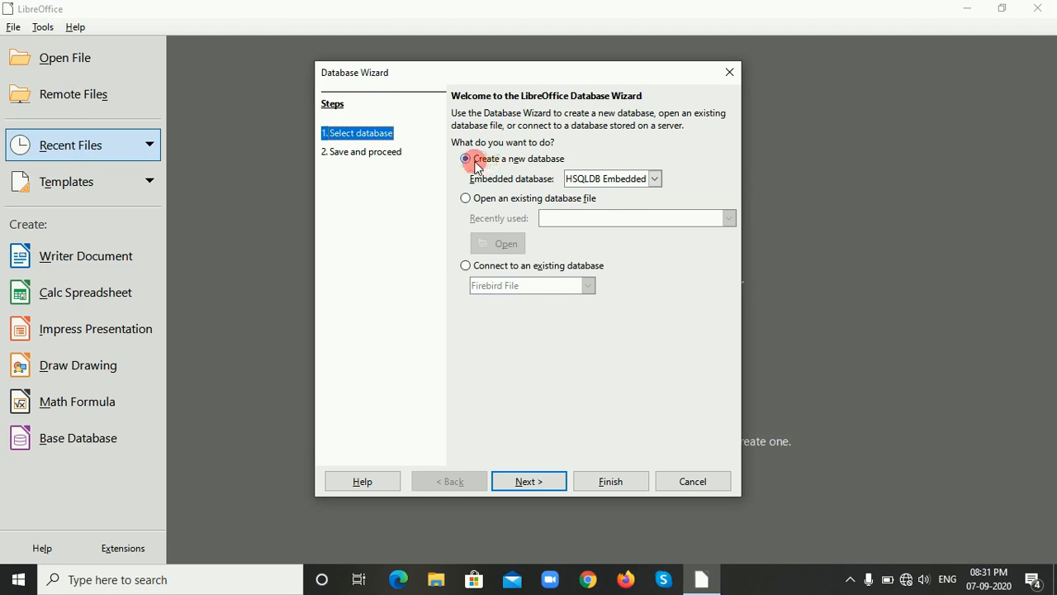
click(529, 482)
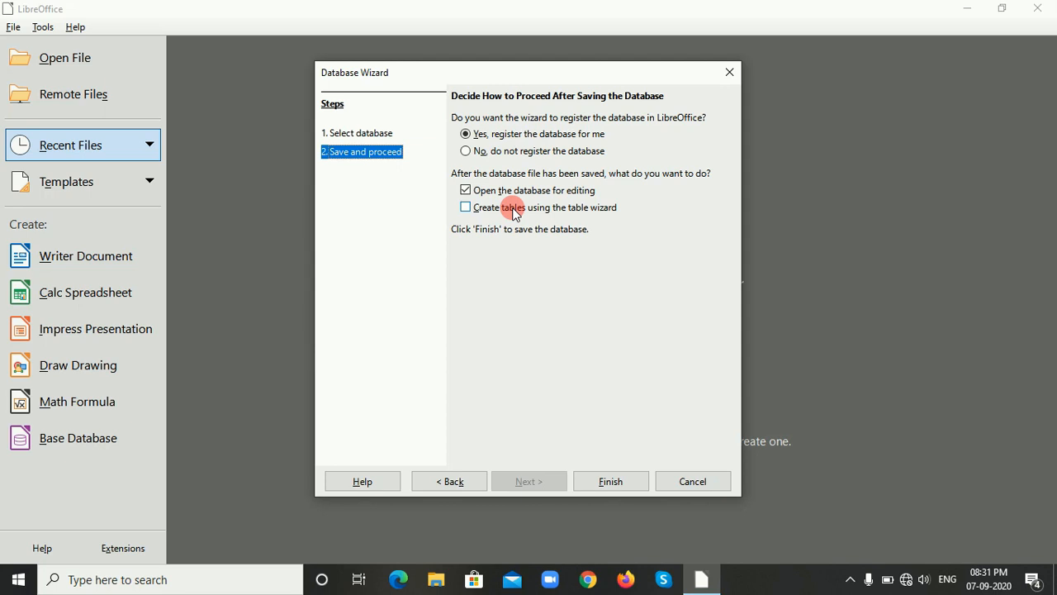
click(466, 207)
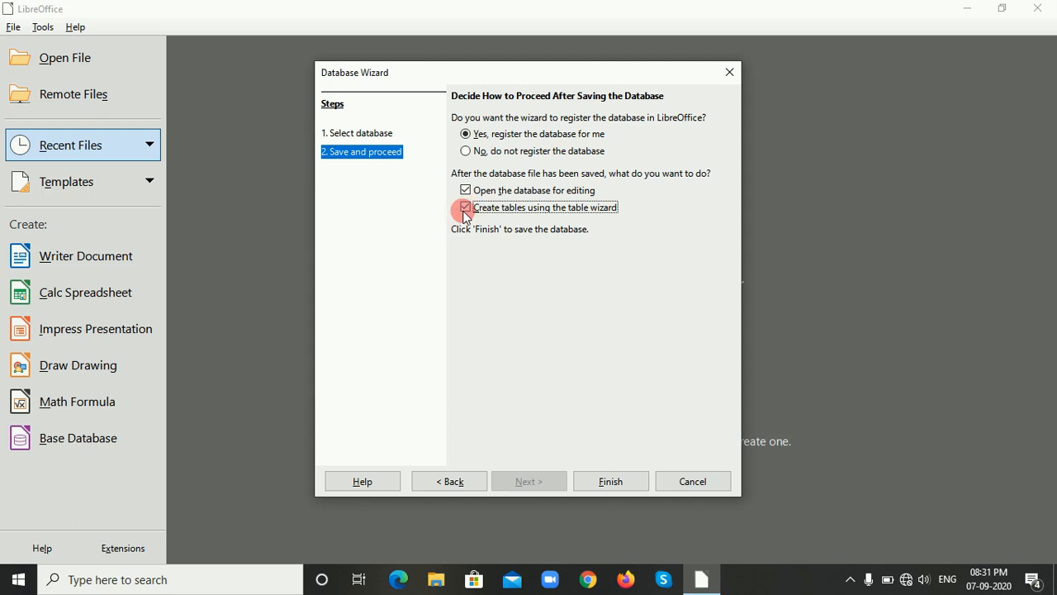
click(611, 482)
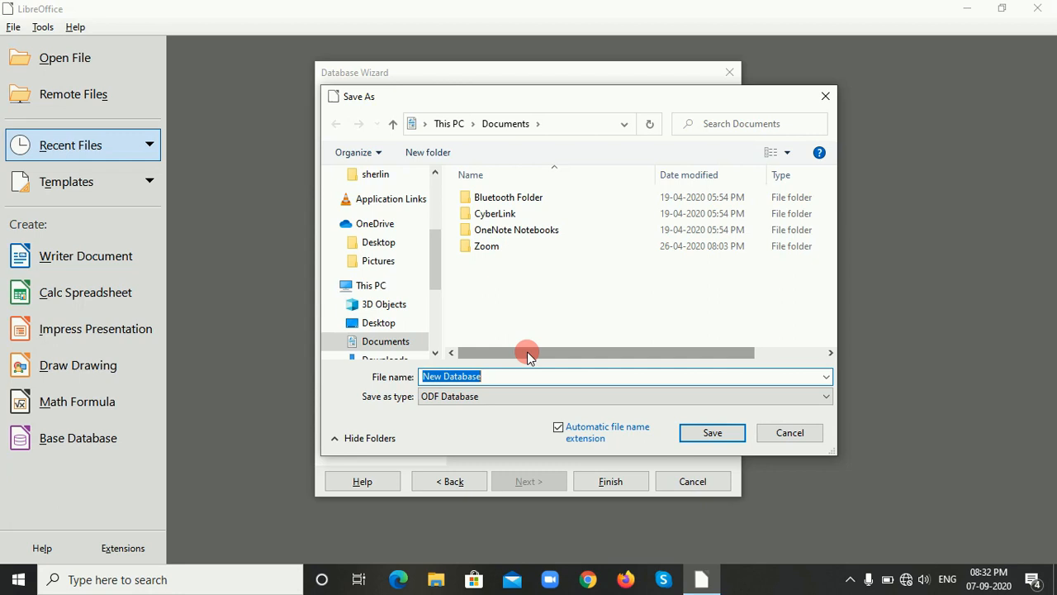
Save the new database as MODEL COLLEGE in the OneDrive Desktop folder.
click(370, 248)
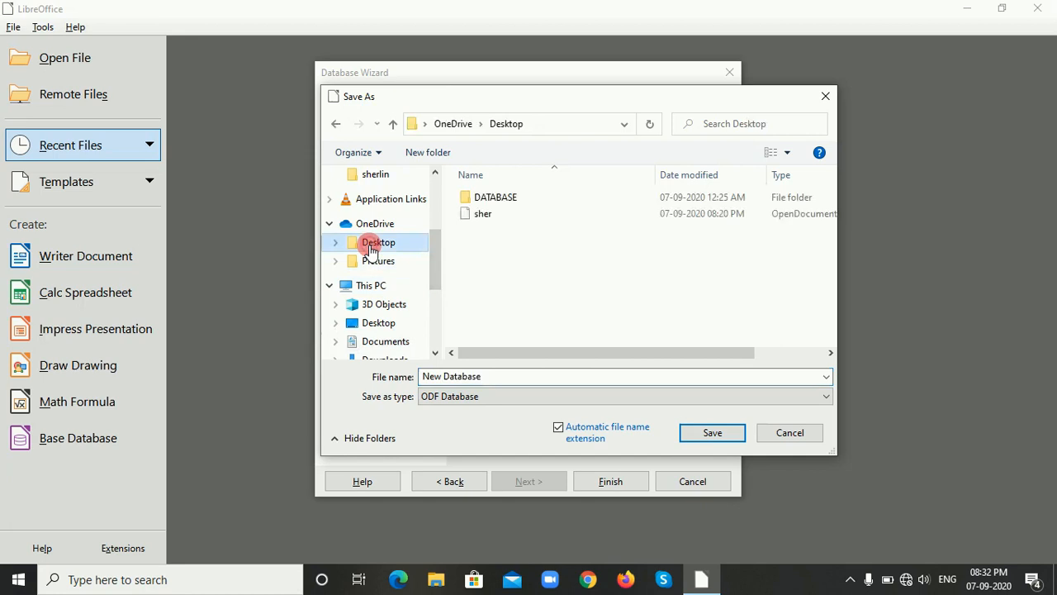
click(505, 374)
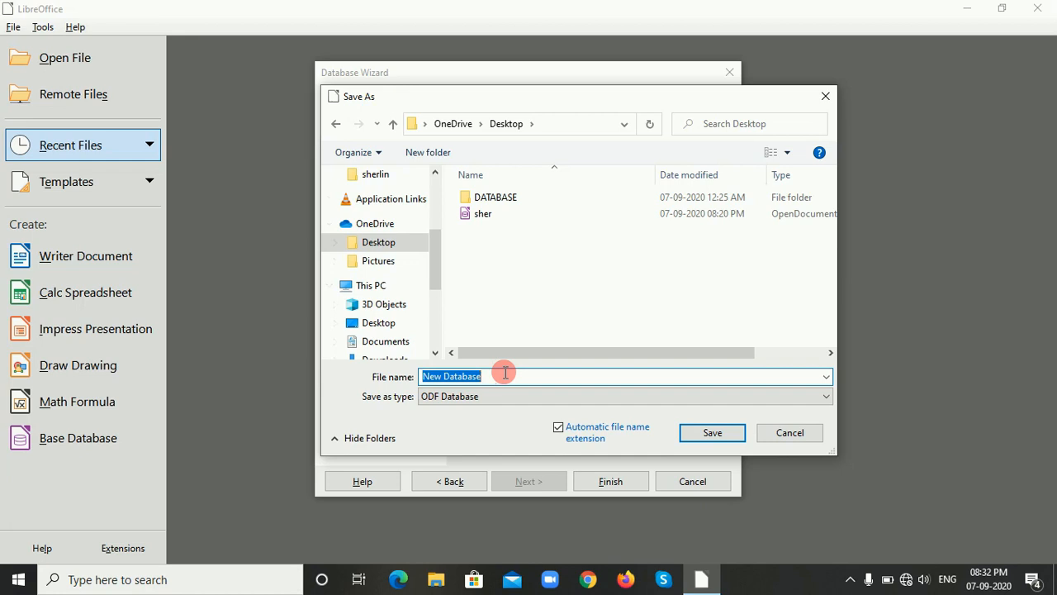
text(MOD)
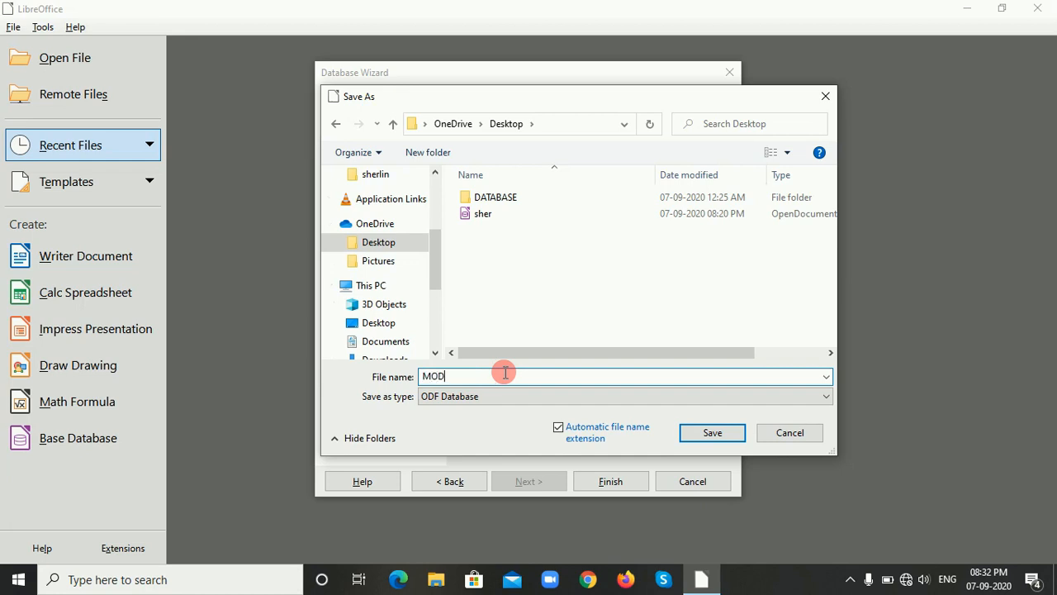
text(EL COLLEGE)
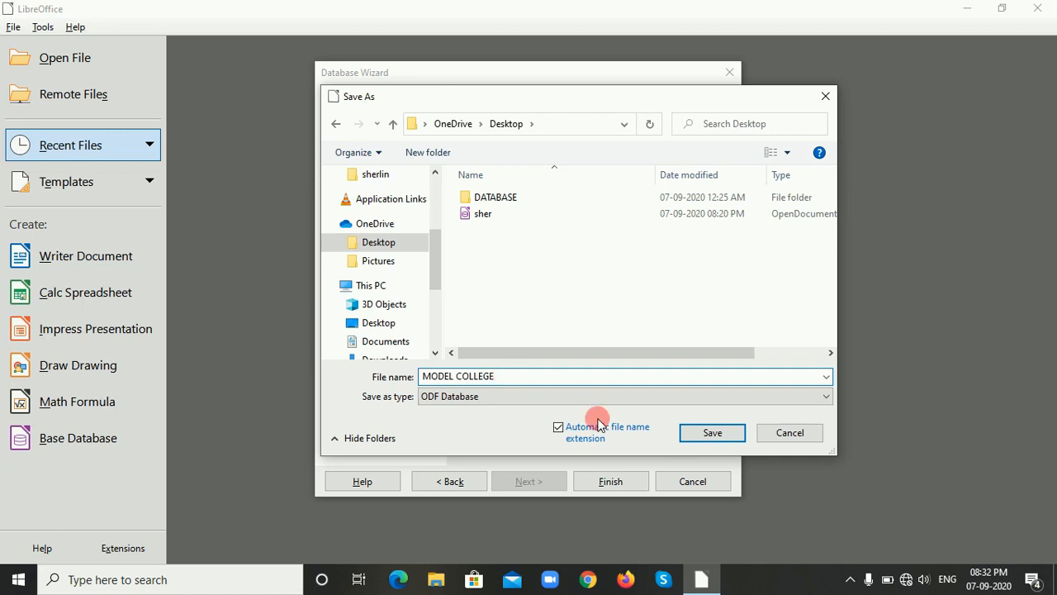
click(704, 437)
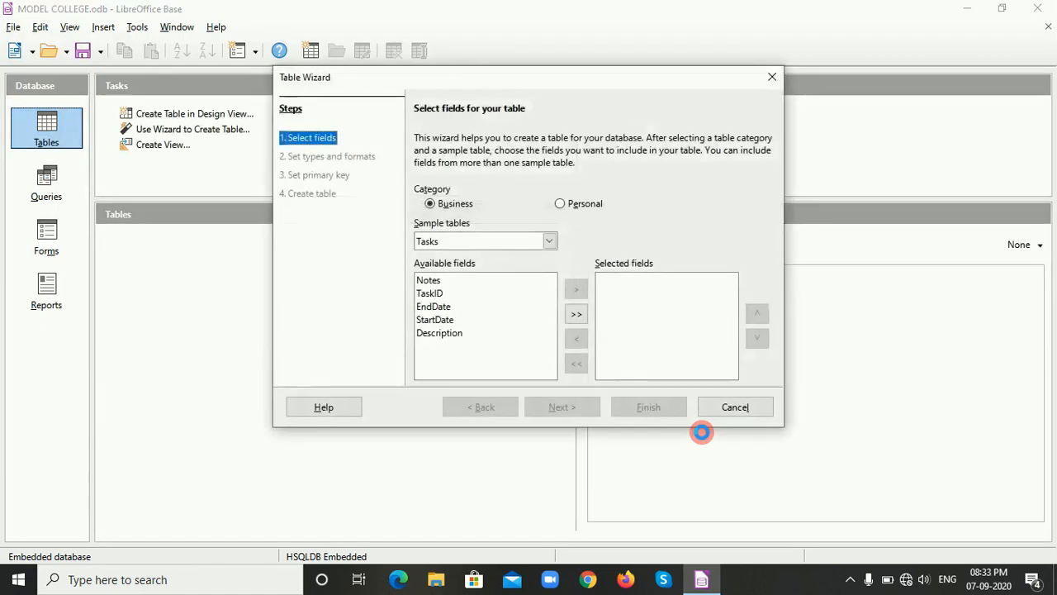
Dismiss the table wizard, close the database and reopen MODEL COLLEGE from the recent files.
click(771, 79)
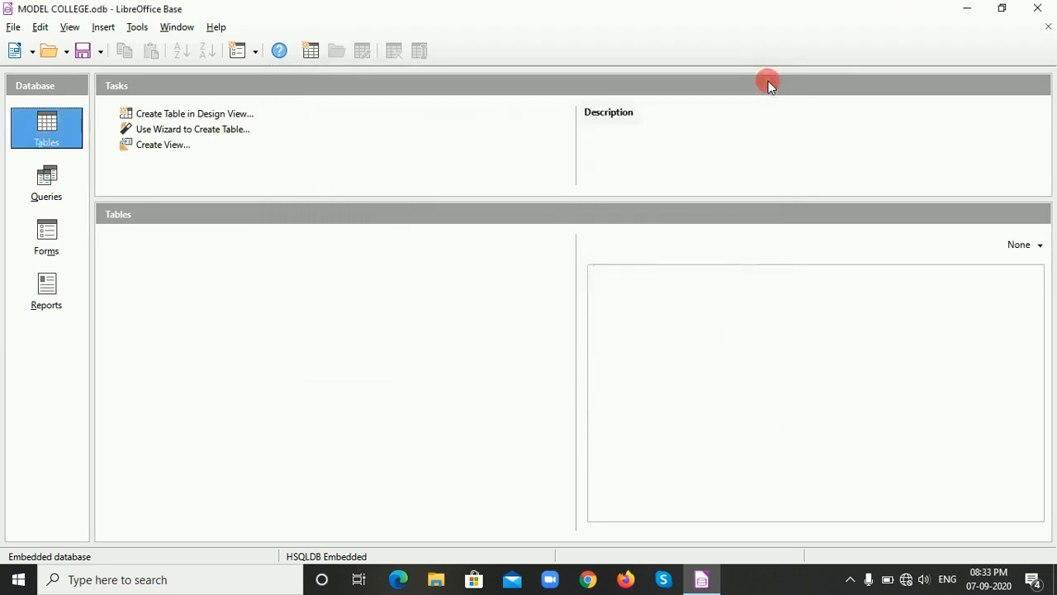
click(1046, 28)
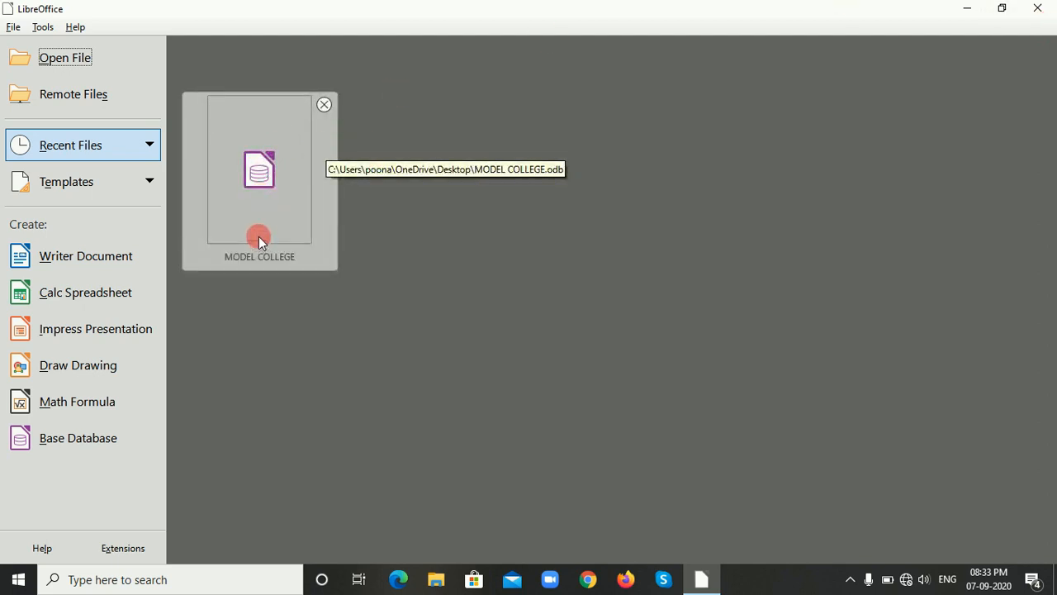
click(263, 183)
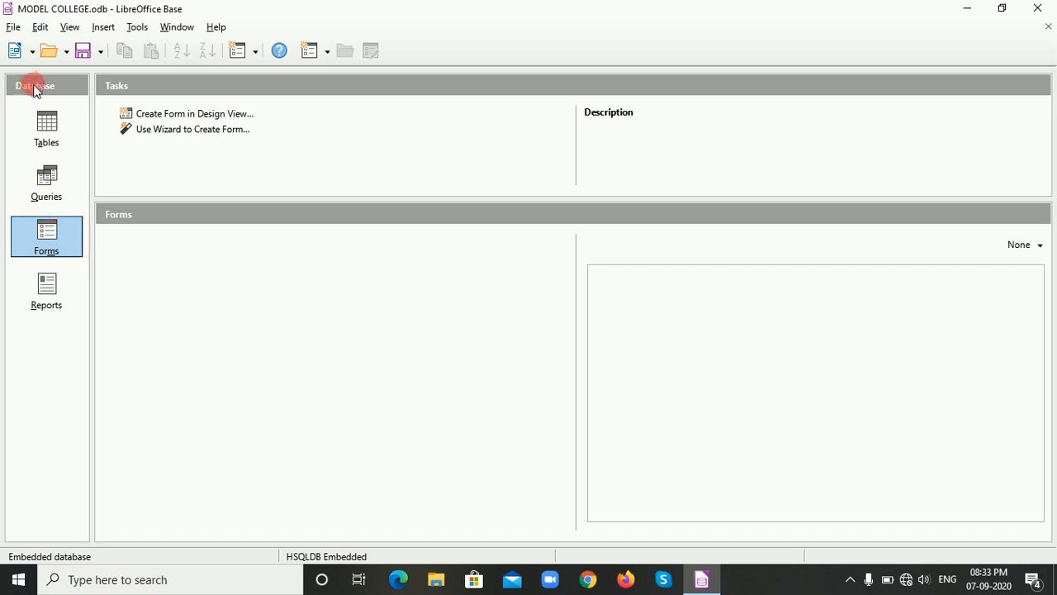
Look through the database's Tables, Queries, Forms and Reports sections.
click(42, 124)
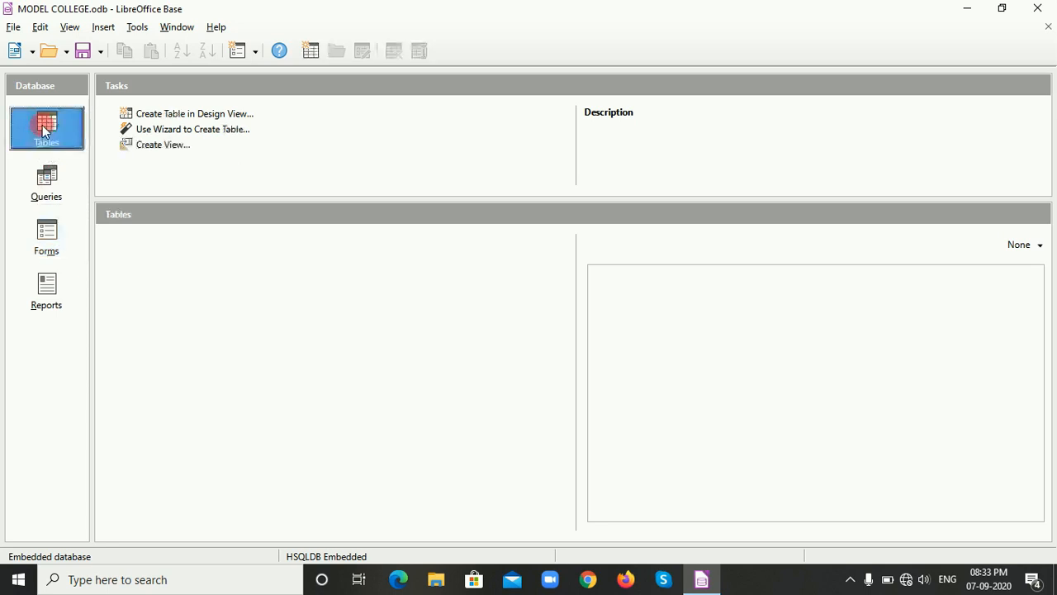
click(40, 188)
click(47, 248)
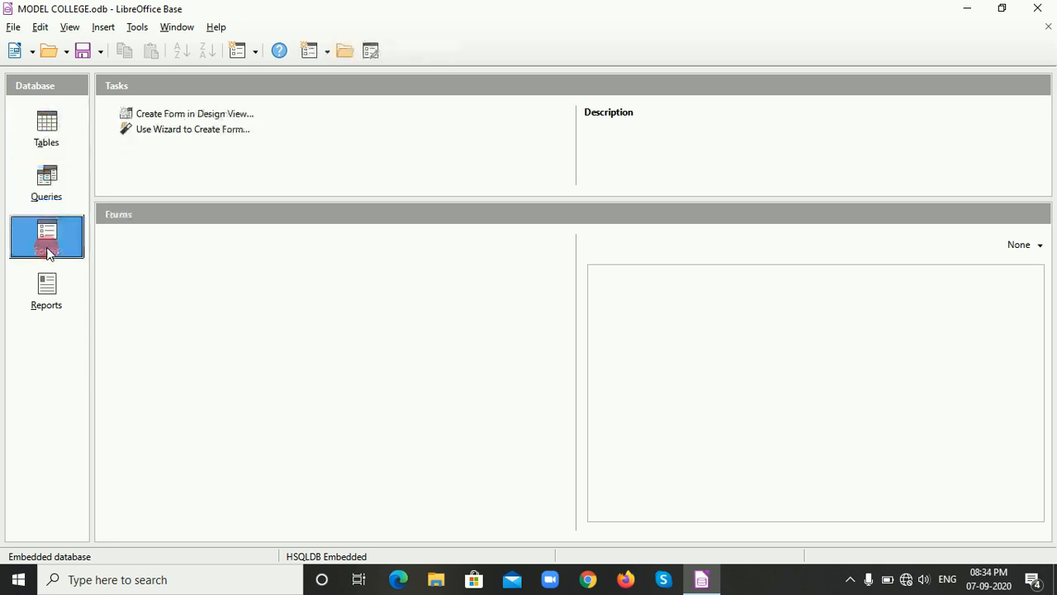
click(37, 301)
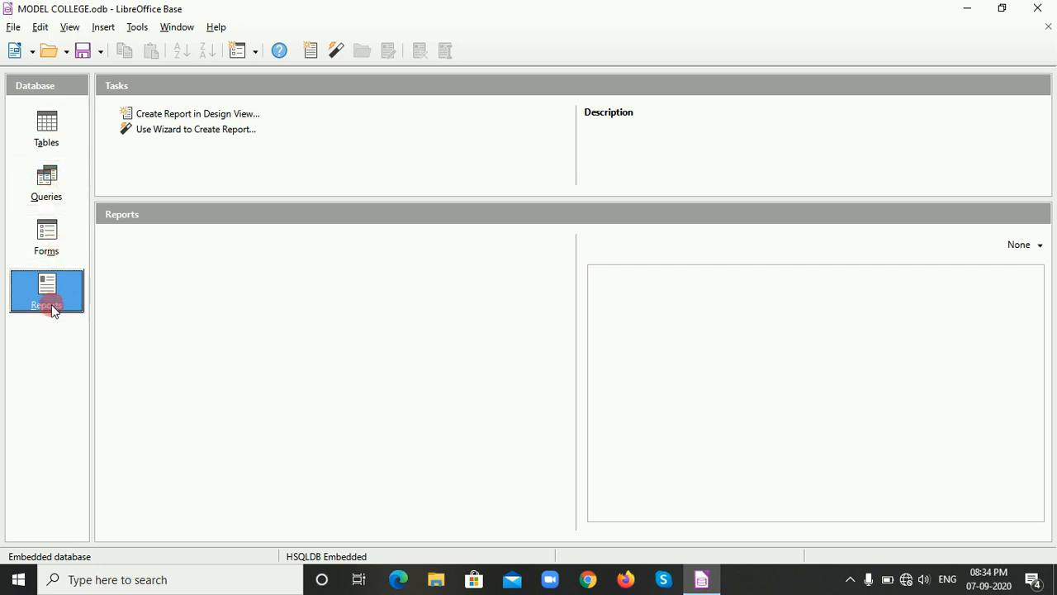
Start a new table in Design View.
click(45, 130)
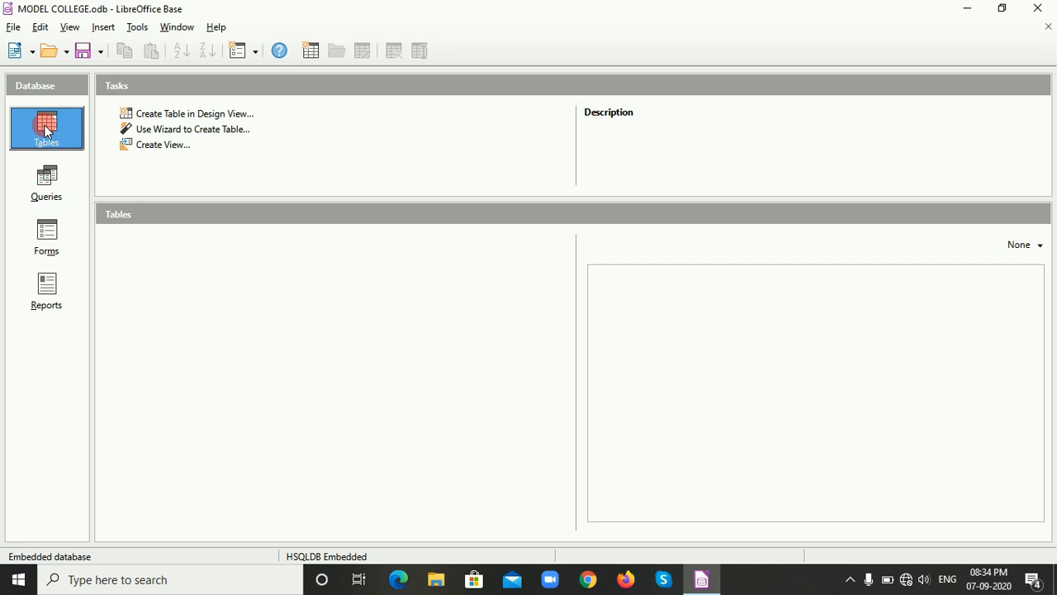
click(203, 114)
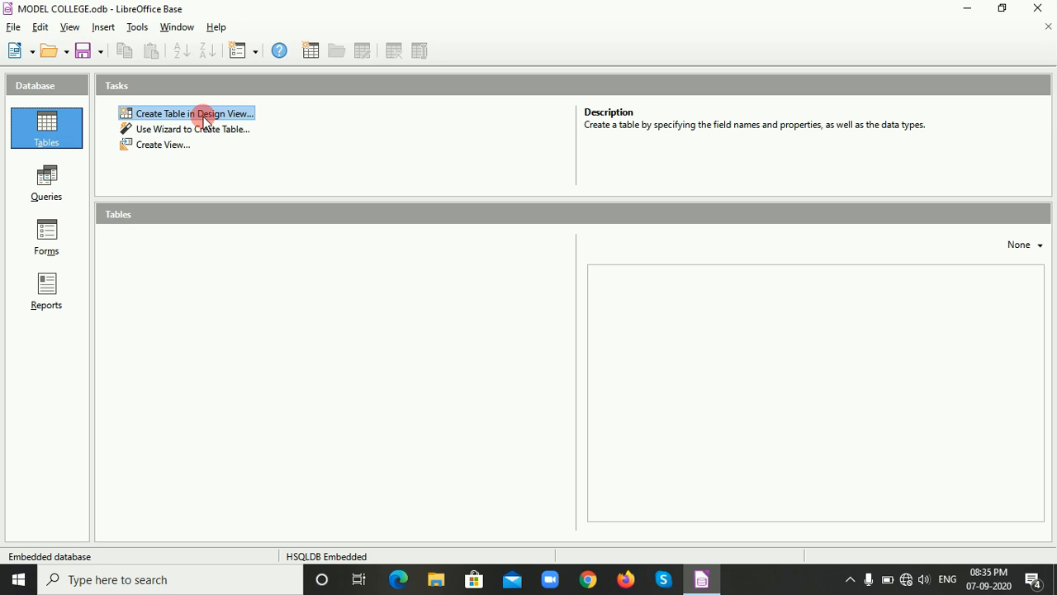
double_click(203, 116)
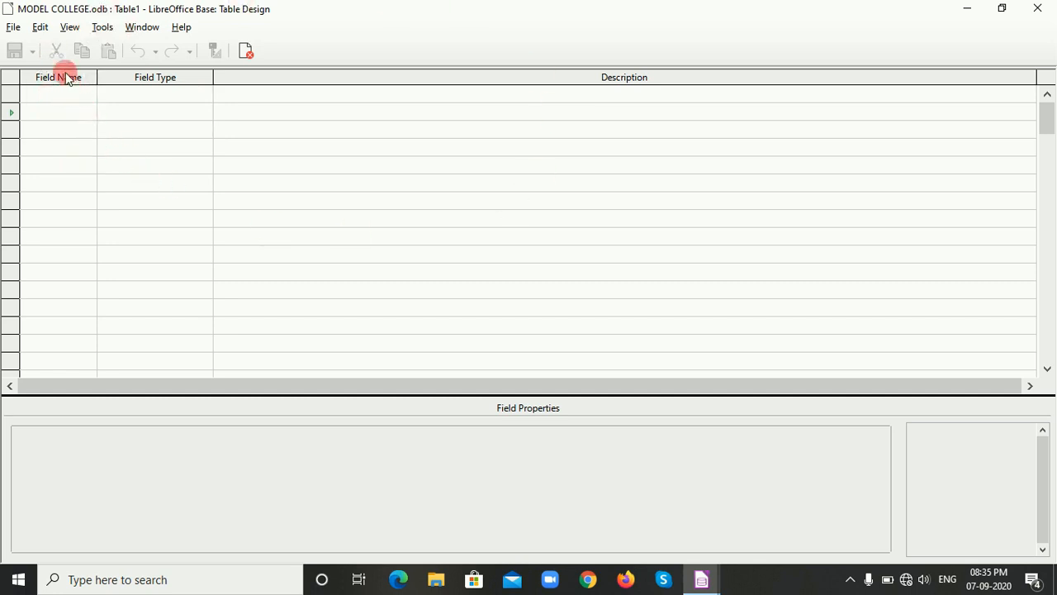
Add a first field named ROLLNO with the field type Integer [ INTEGER ].
click(10, 93)
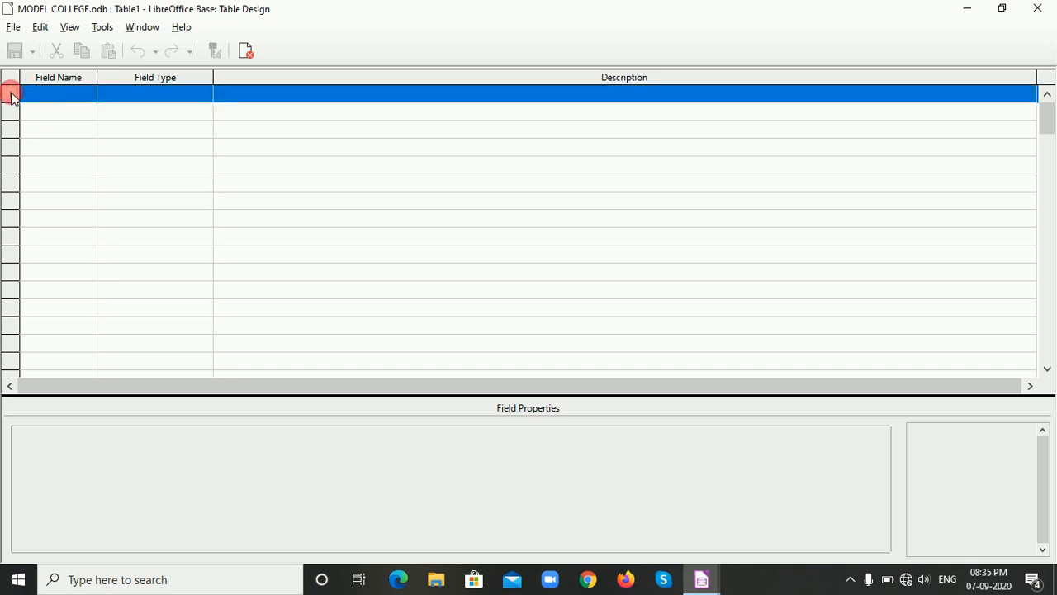
click(41, 95)
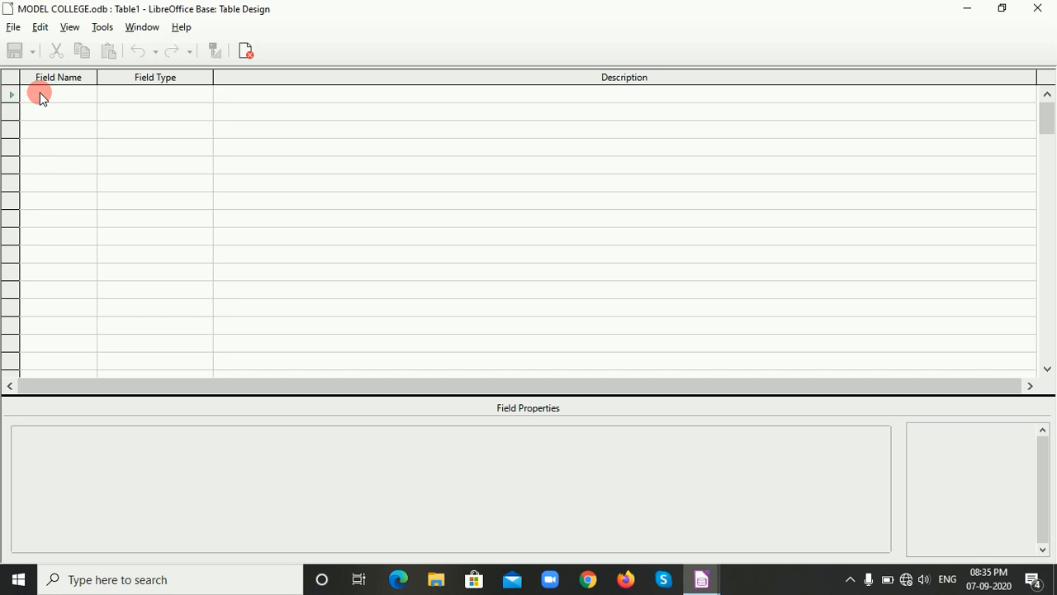
text(R)
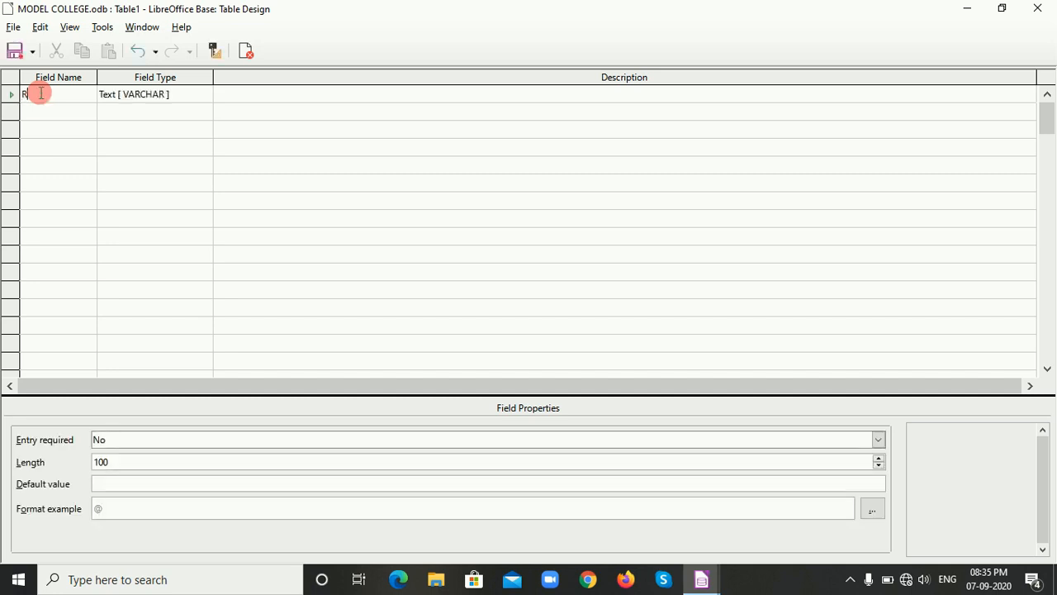
text(OLLNO)
click(189, 95)
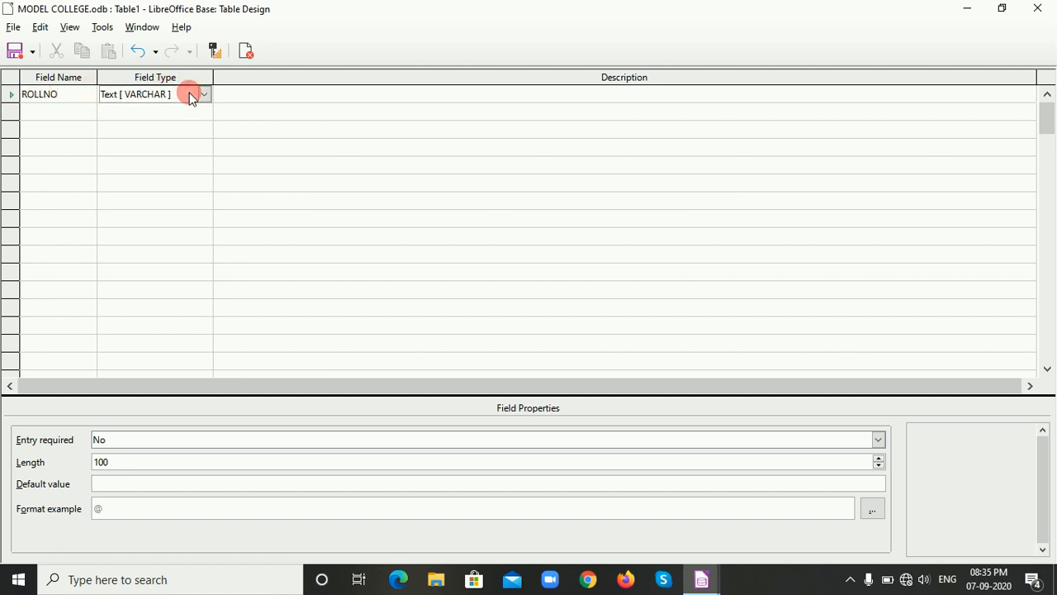
click(204, 94)
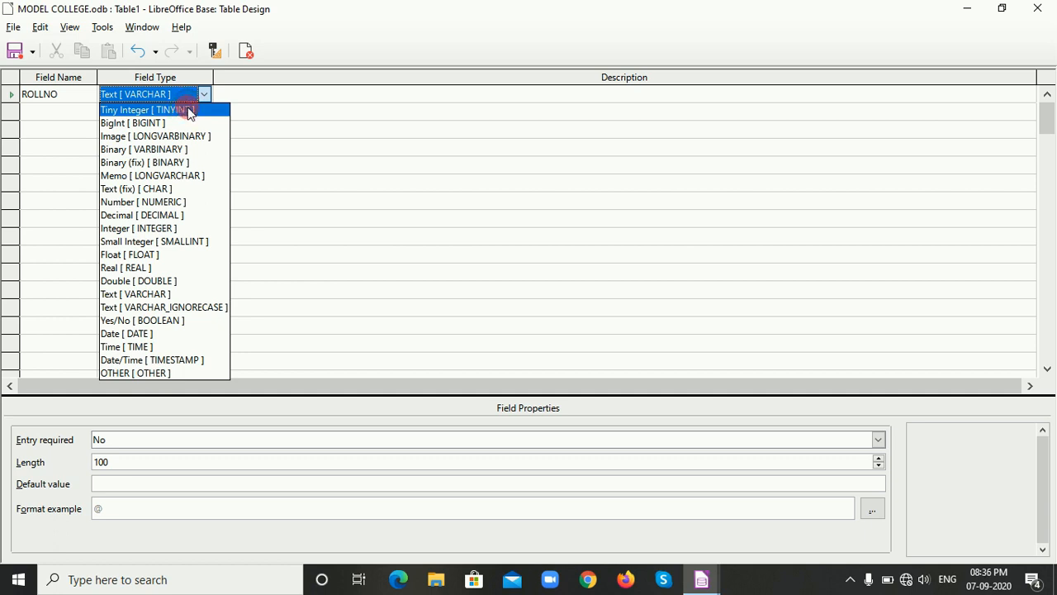
click(120, 230)
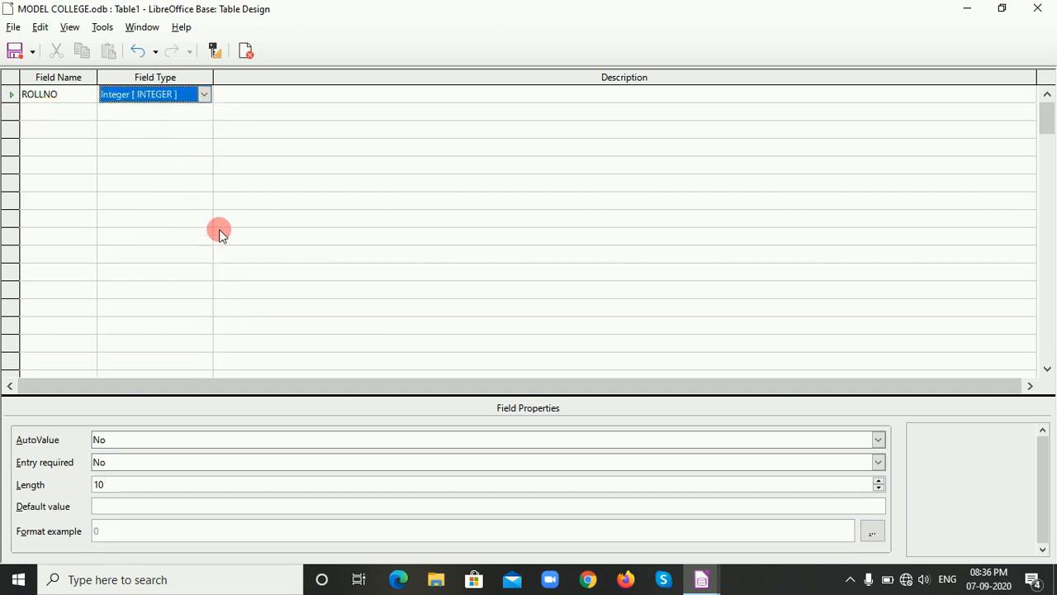
Set the ROLLNO field's AutoValue property to Yes.
click(129, 439)
click(118, 456)
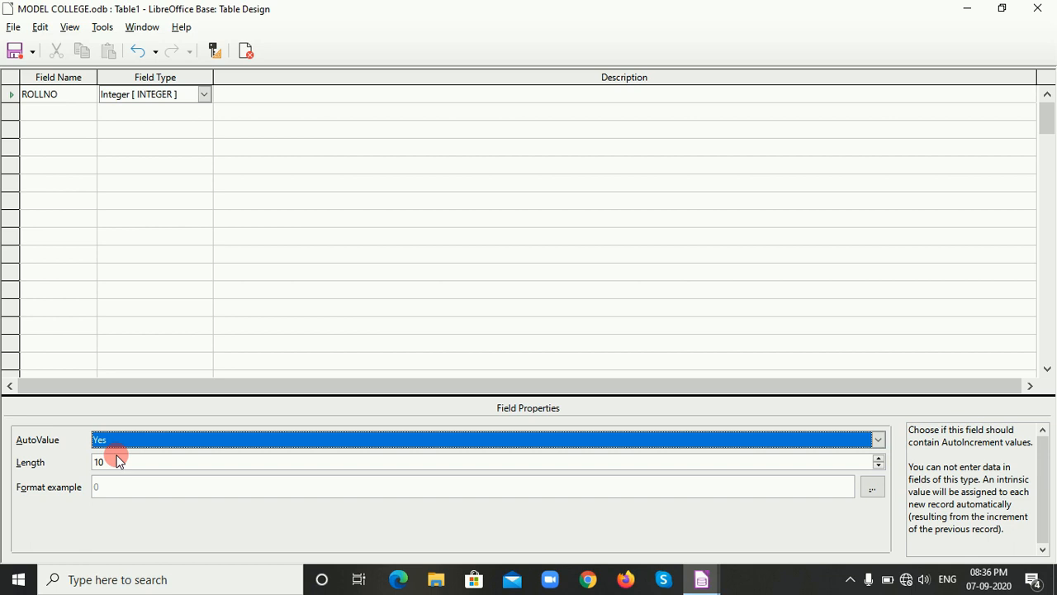
click(114, 463)
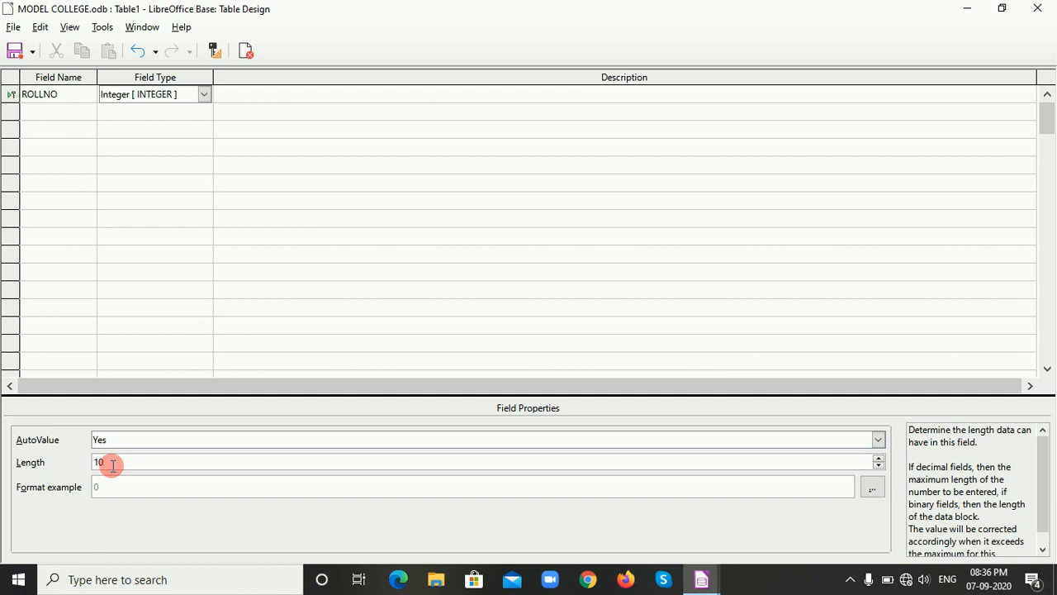
Add a second field called NAME and set its Entry required property to Yes.
click(37, 110)
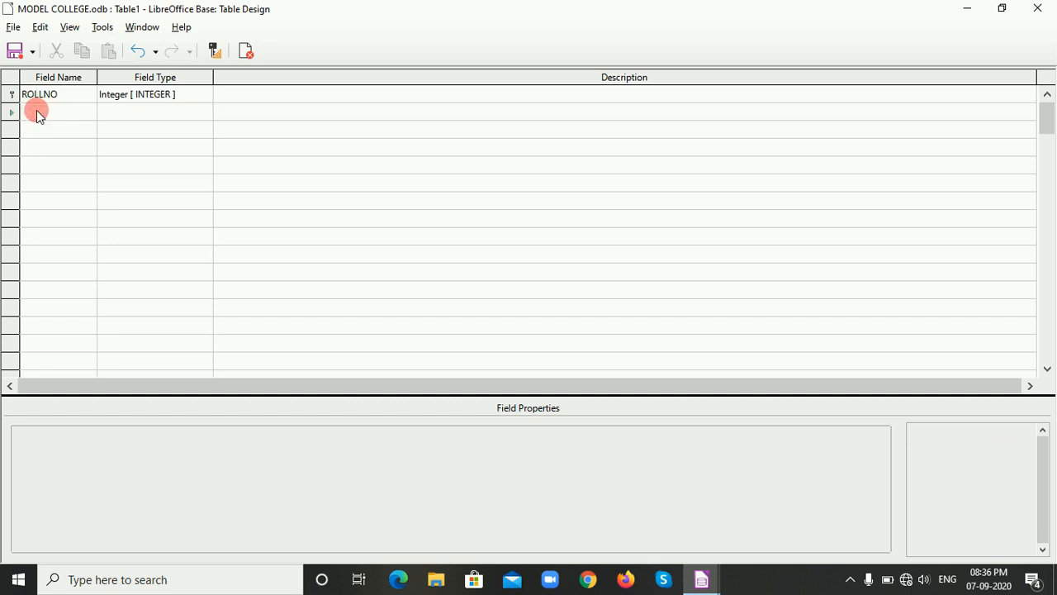
text(NAME)
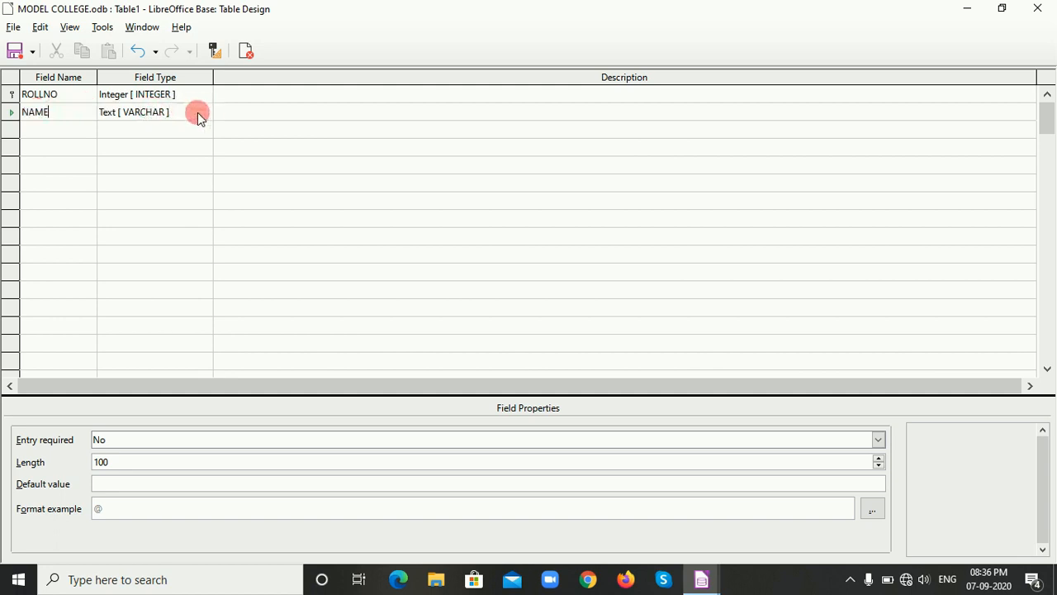
click(129, 443)
click(120, 456)
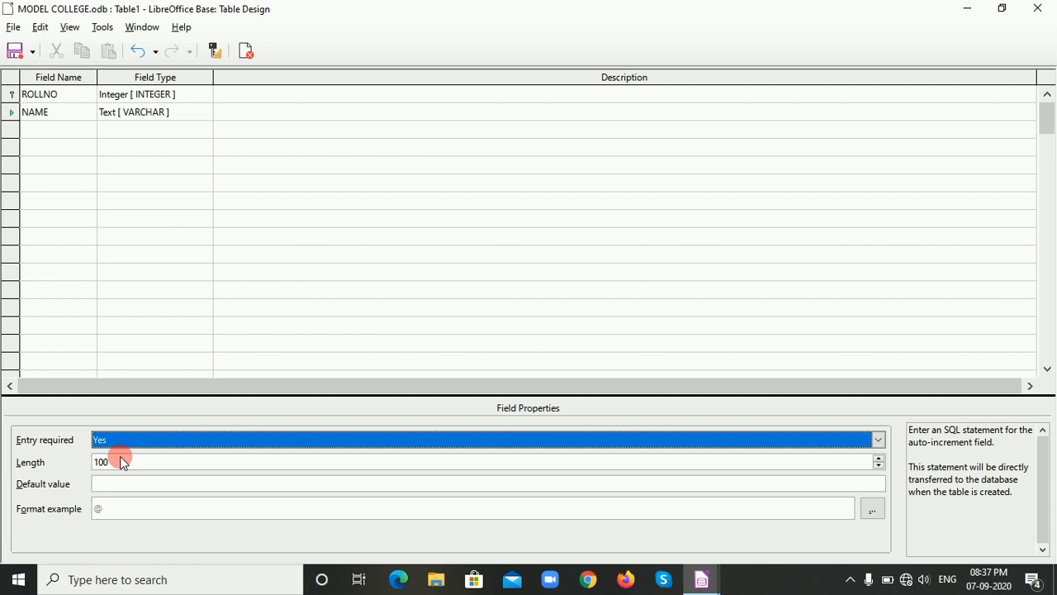
Add a third field called ADDRESS with the field type Memo [ LONGVARCHAR ].
click(69, 132)
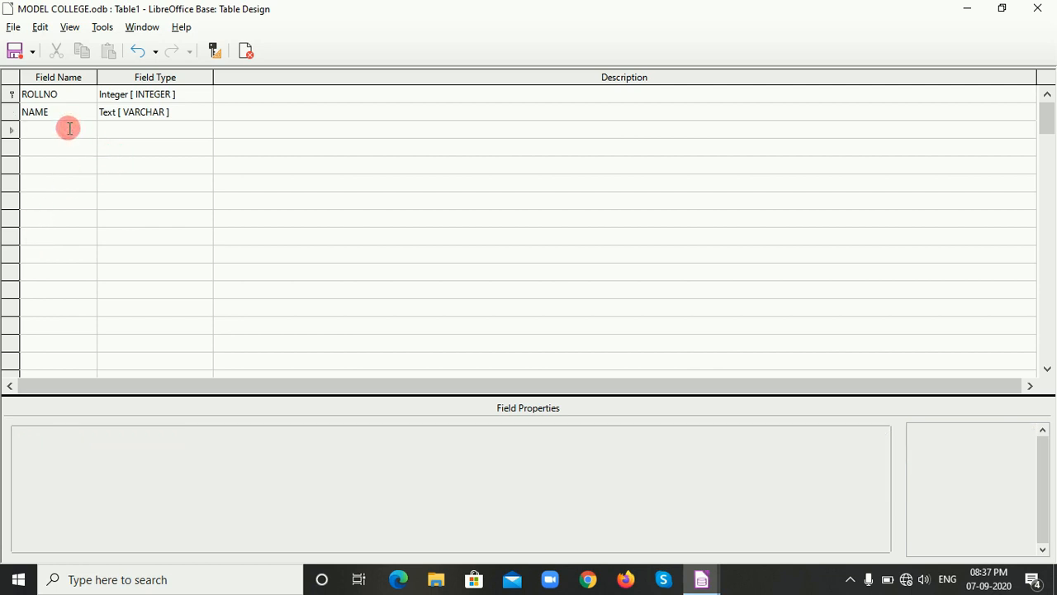
text(ADDRESS)
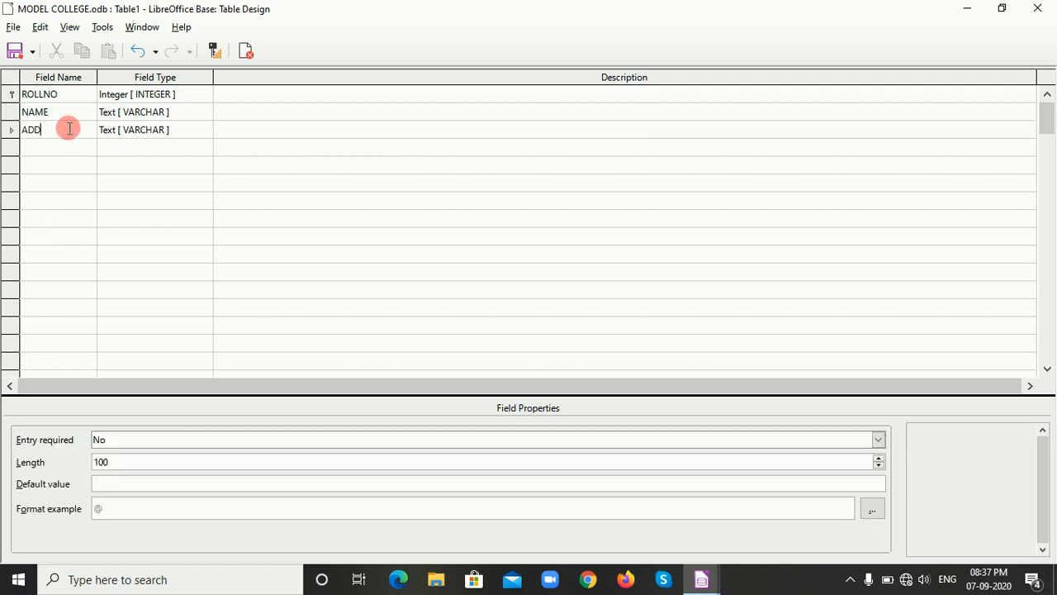
click(181, 133)
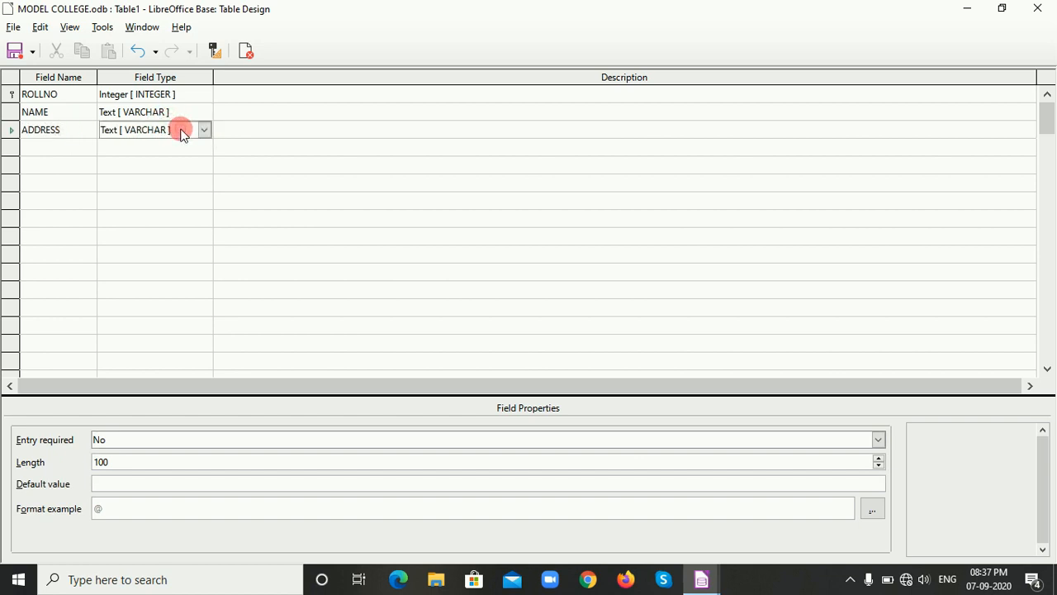
click(205, 131)
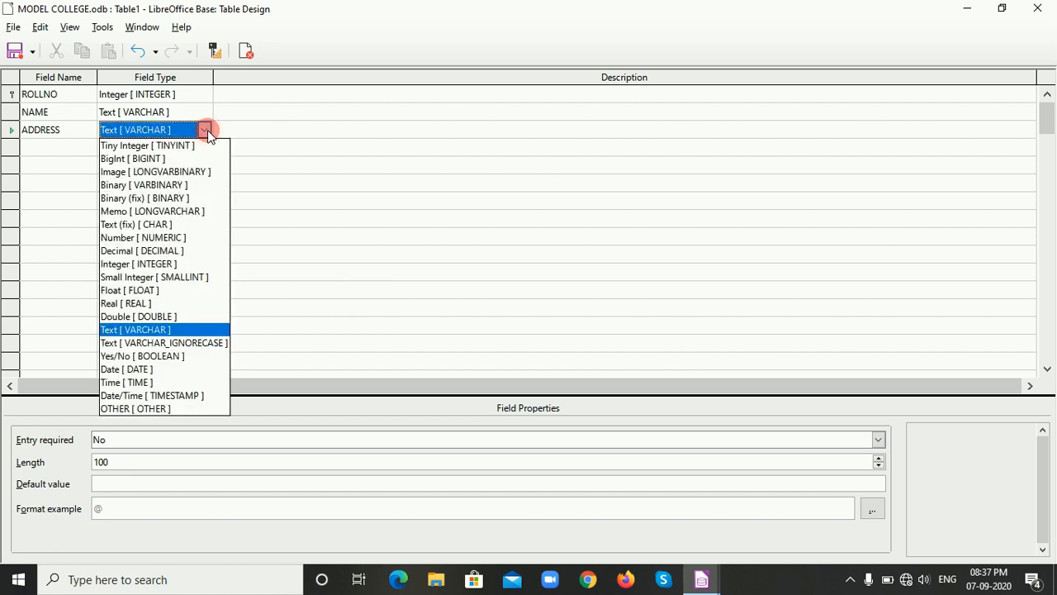
click(127, 211)
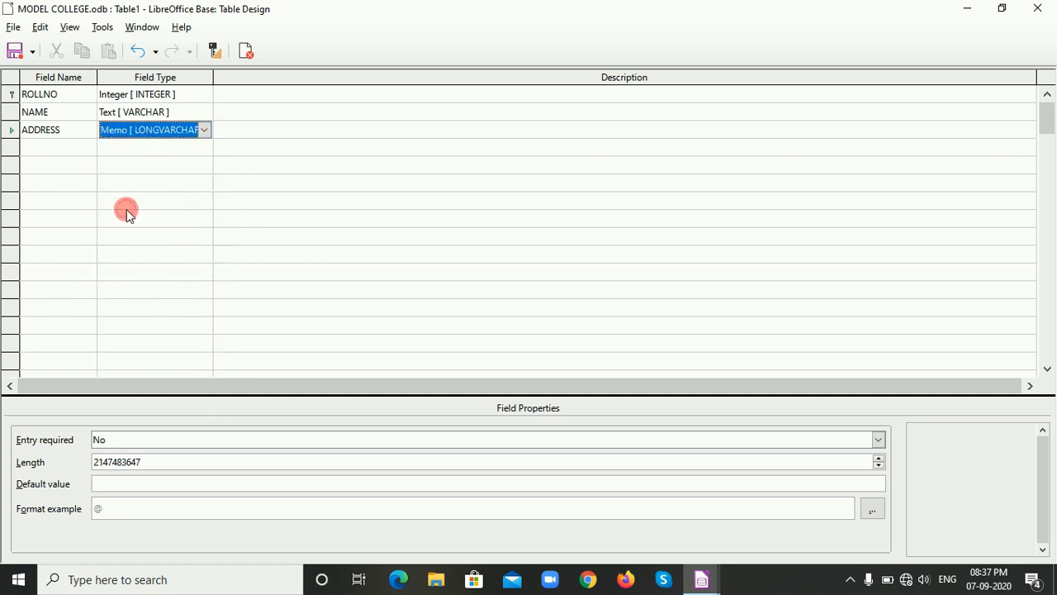
Change the ADDRESS field's type to Text [ VARCHAR ] and start a fourth field with the name MO.
click(203, 132)
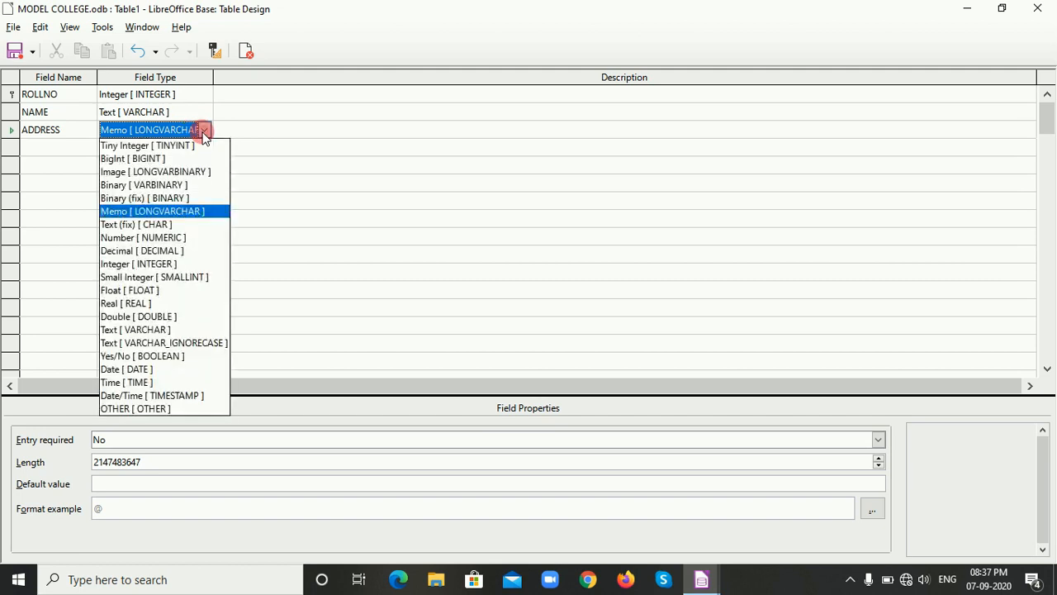
click(150, 329)
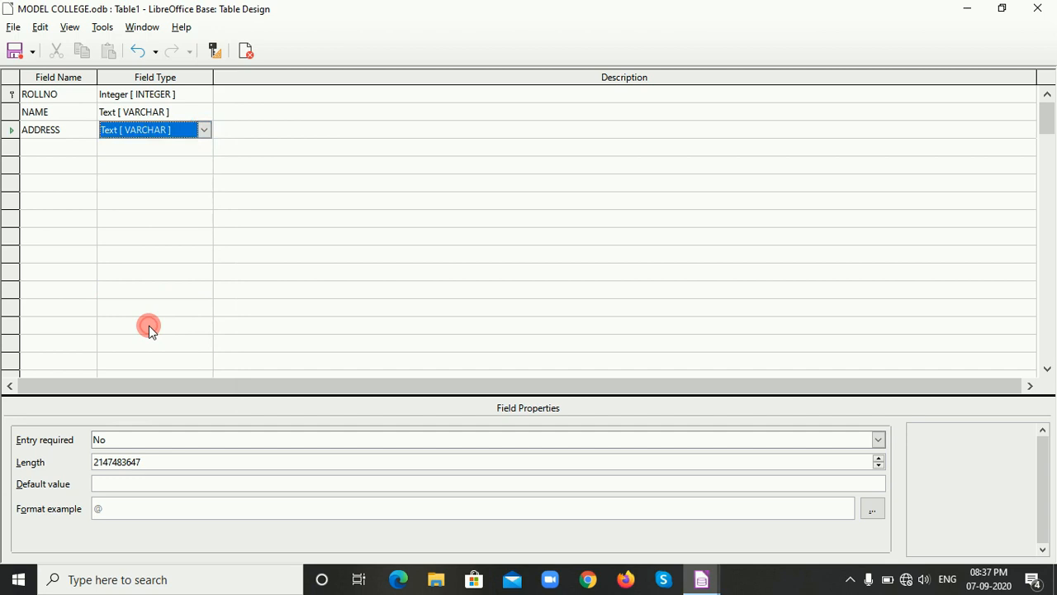
click(31, 149)
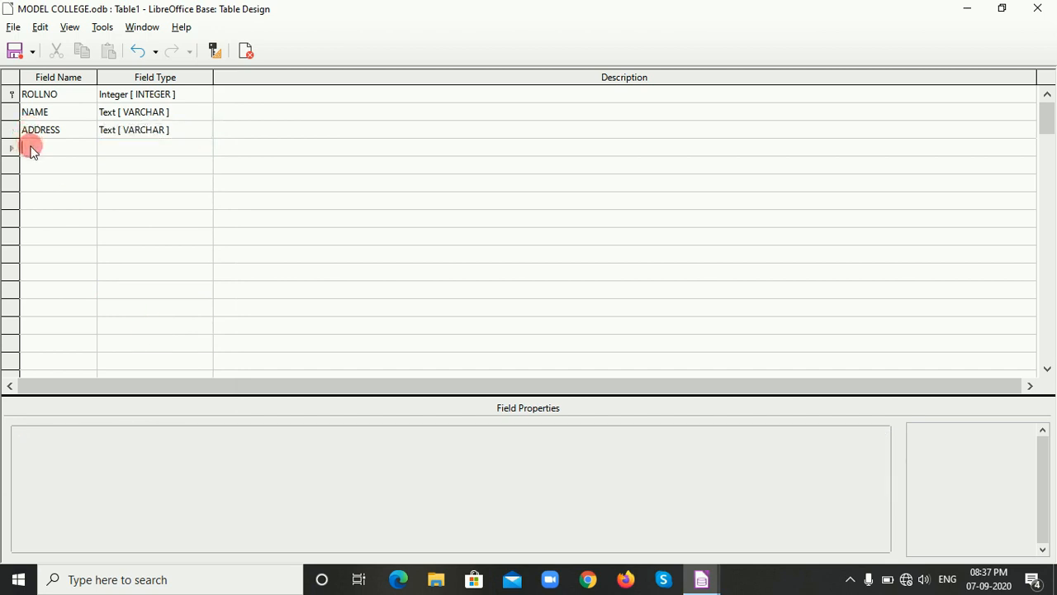
text(MO)
Set the ADDRESS field's Entry required property to Yes.
click(58, 125)
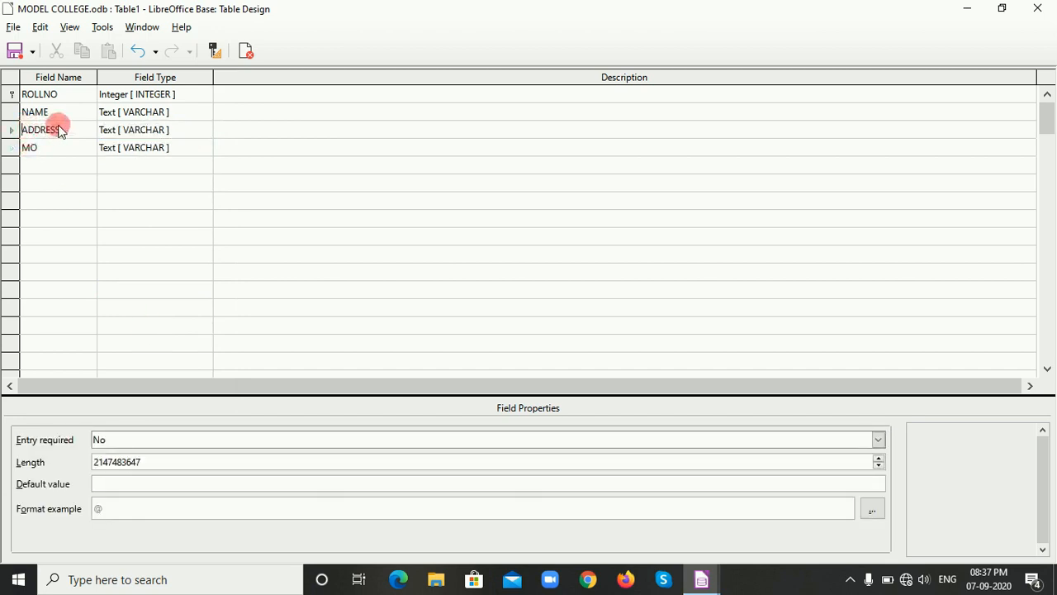
click(156, 438)
click(146, 456)
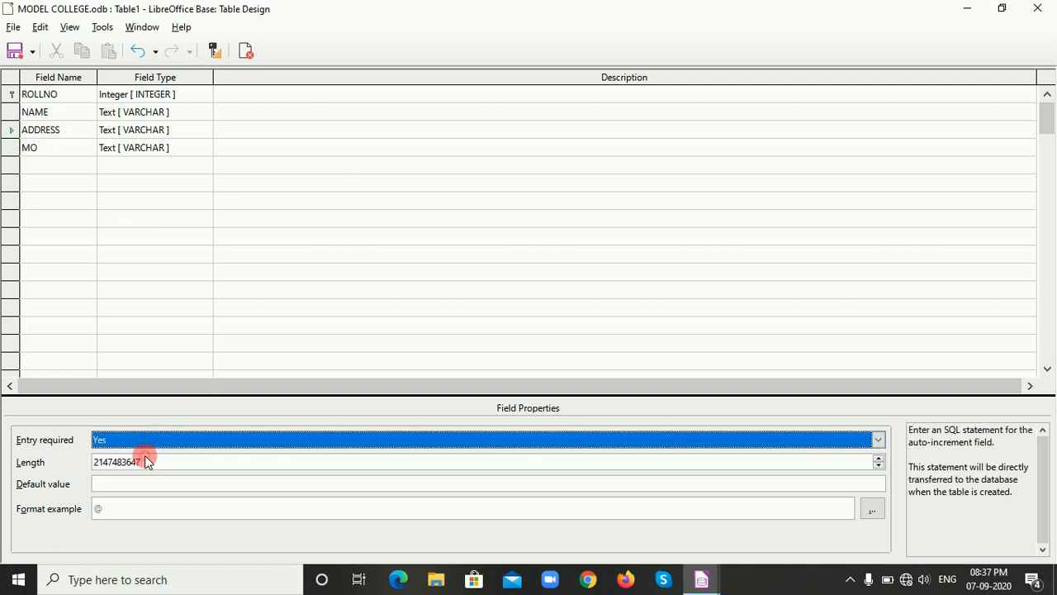
Complete the fourth field's name as MOBILE and set its field type to Number [ NUMERIC ].
click(49, 144)
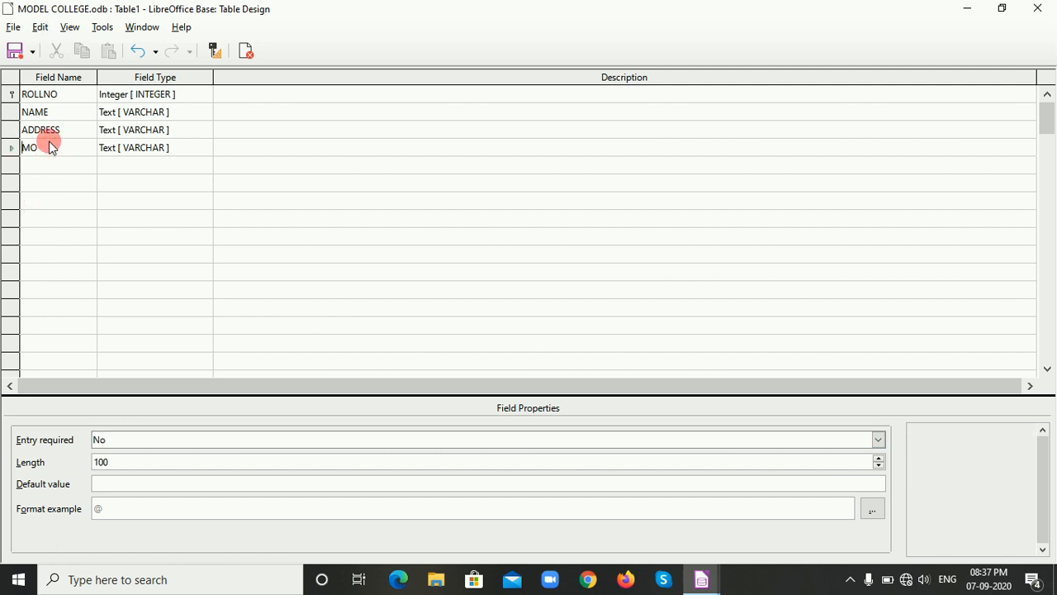
click(50, 143)
text(BILE)
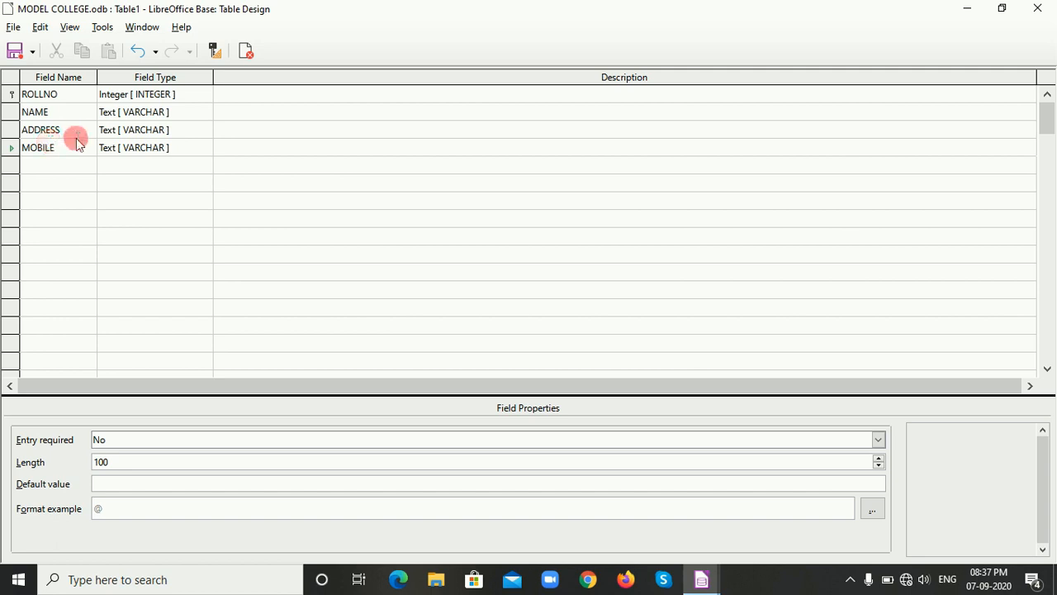
click(171, 147)
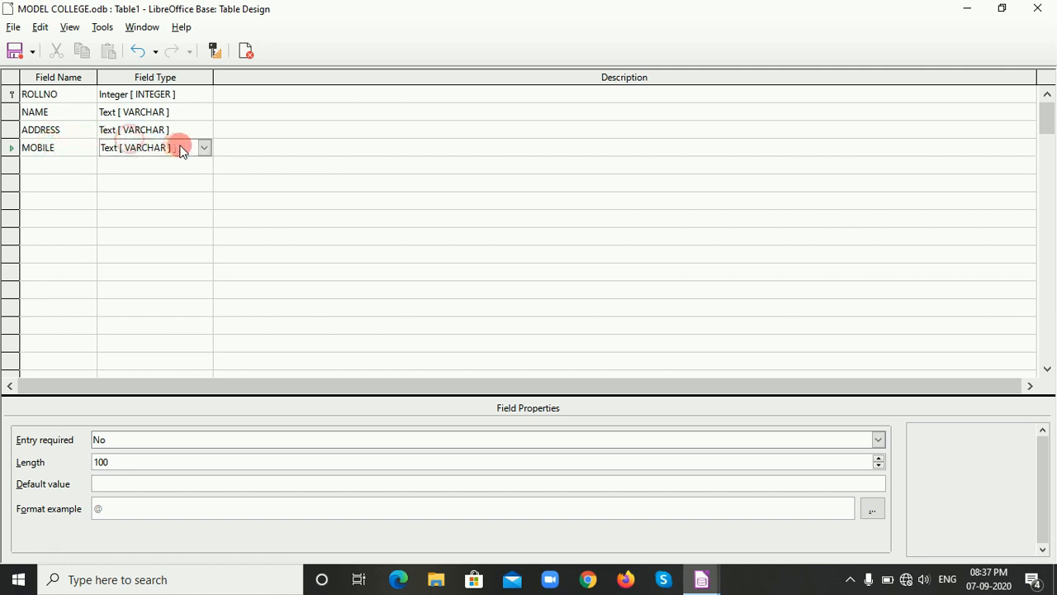
click(205, 147)
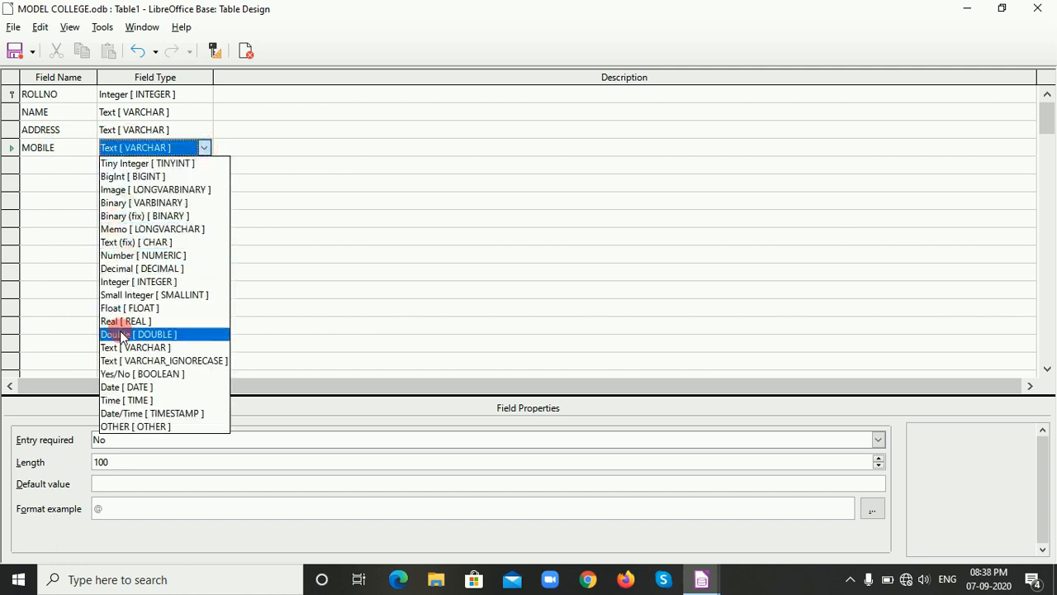
click(123, 256)
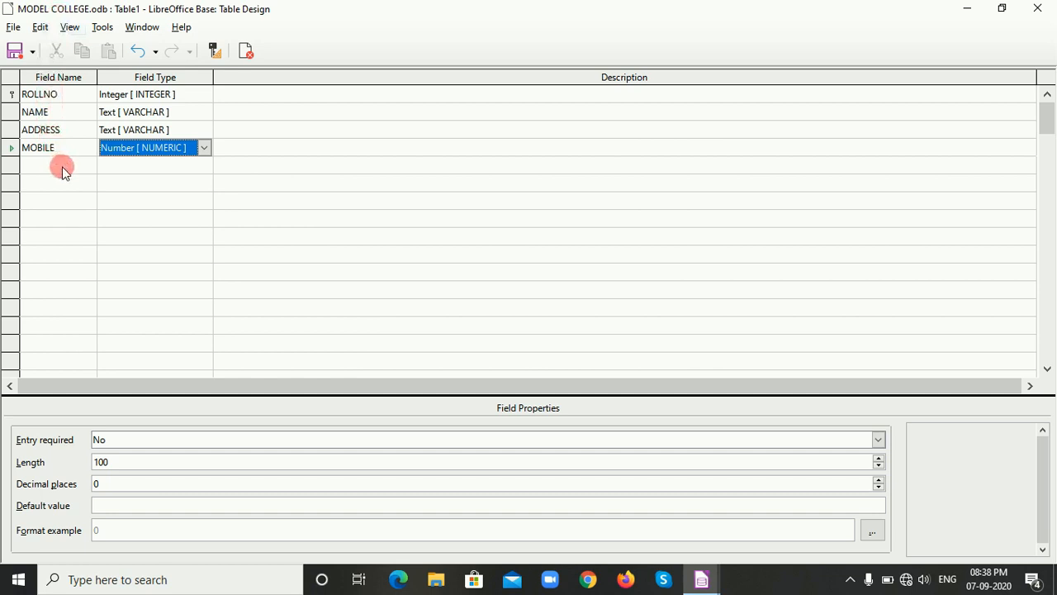
Remove the primary key from the ROLLNO field.
click(11, 98)
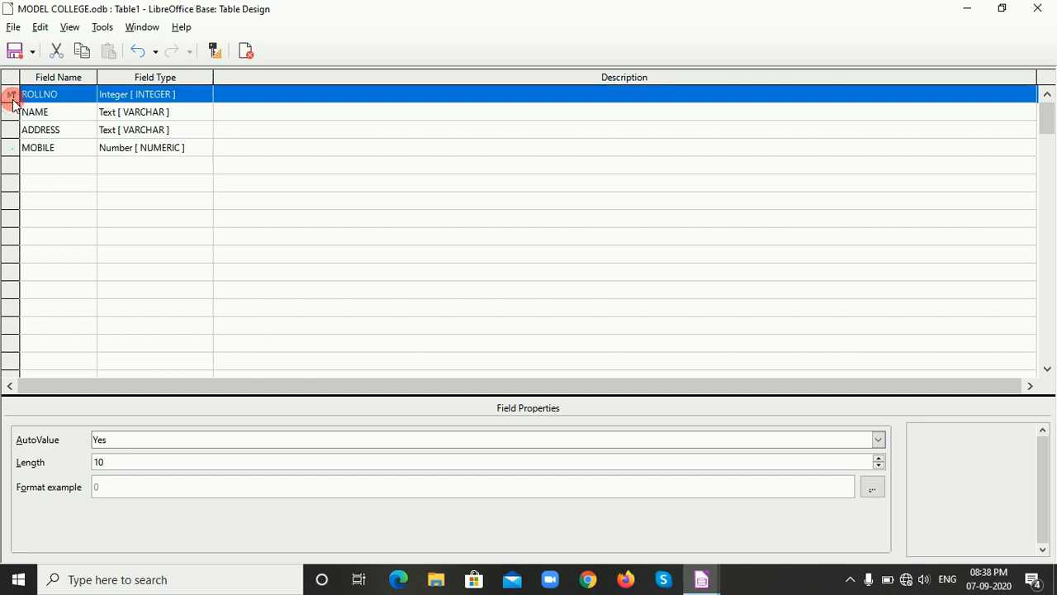
right_click(12, 99)
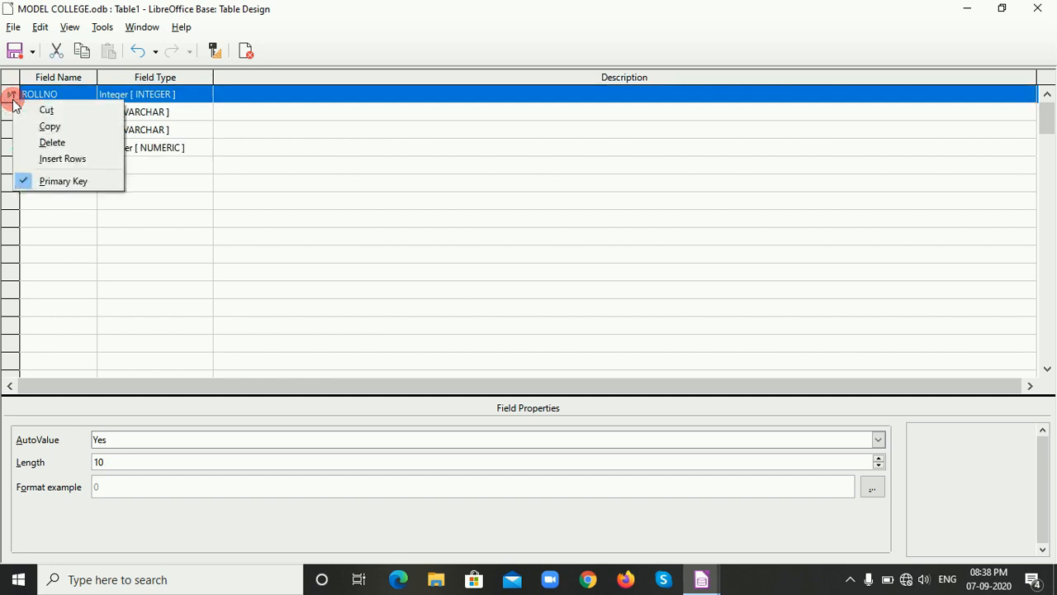
click(61, 185)
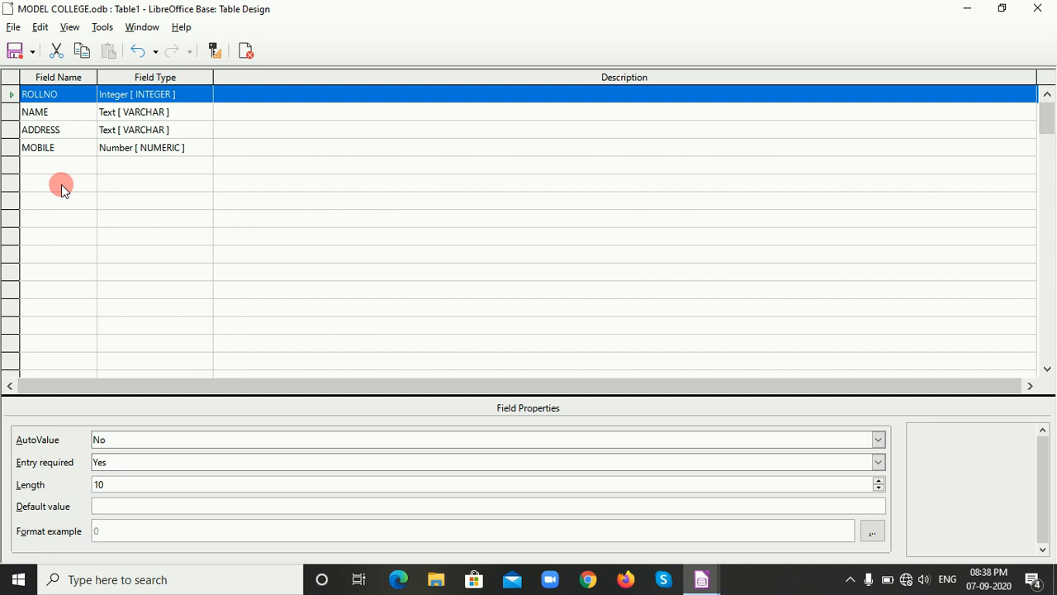
Set the ROLLNO field as primary key again and remove that primary key once more.
right_click(11, 99)
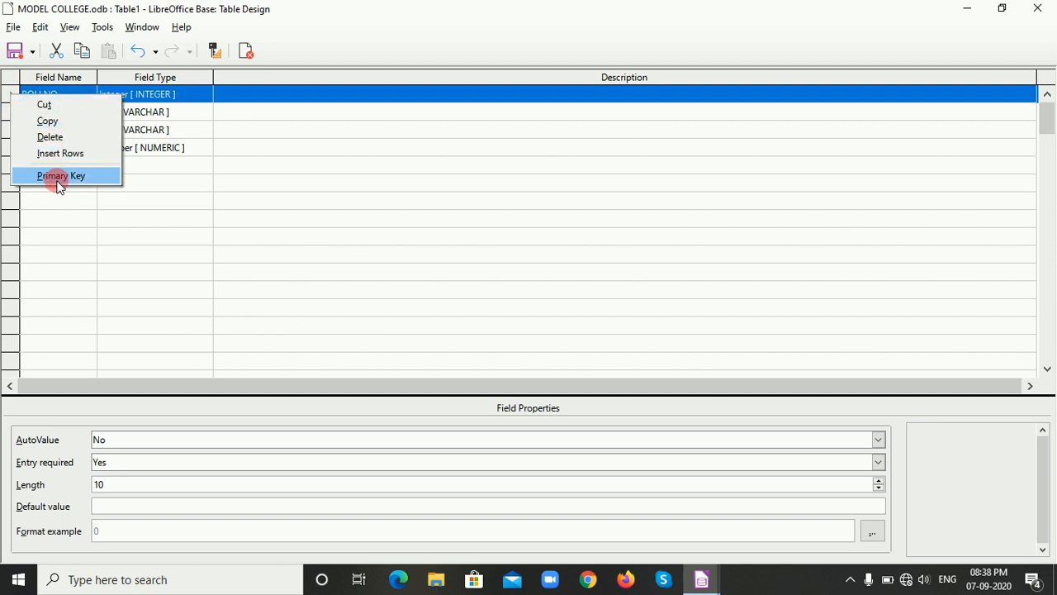
click(58, 183)
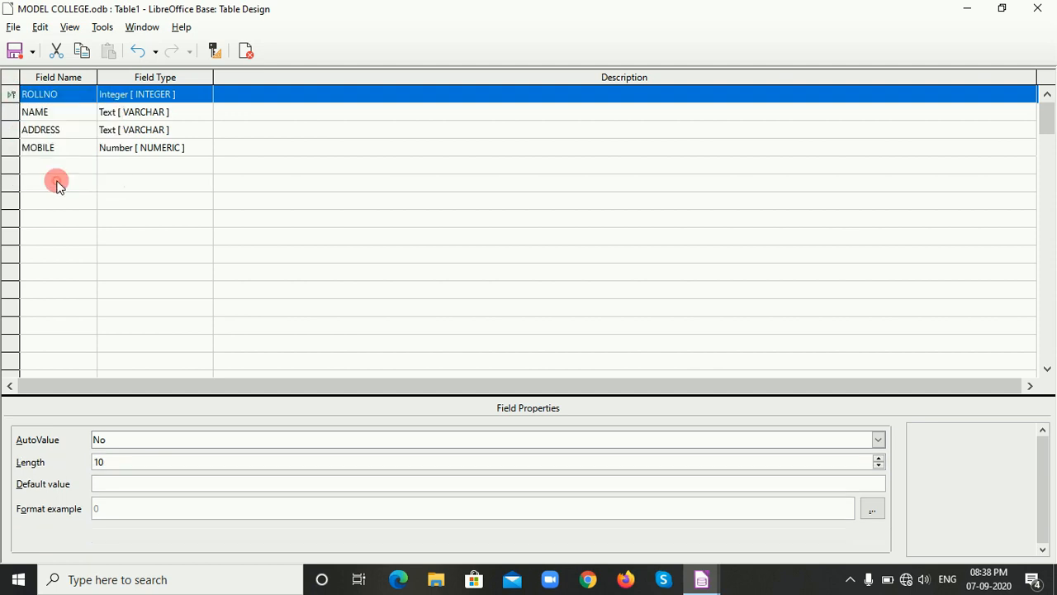
right_click(11, 97)
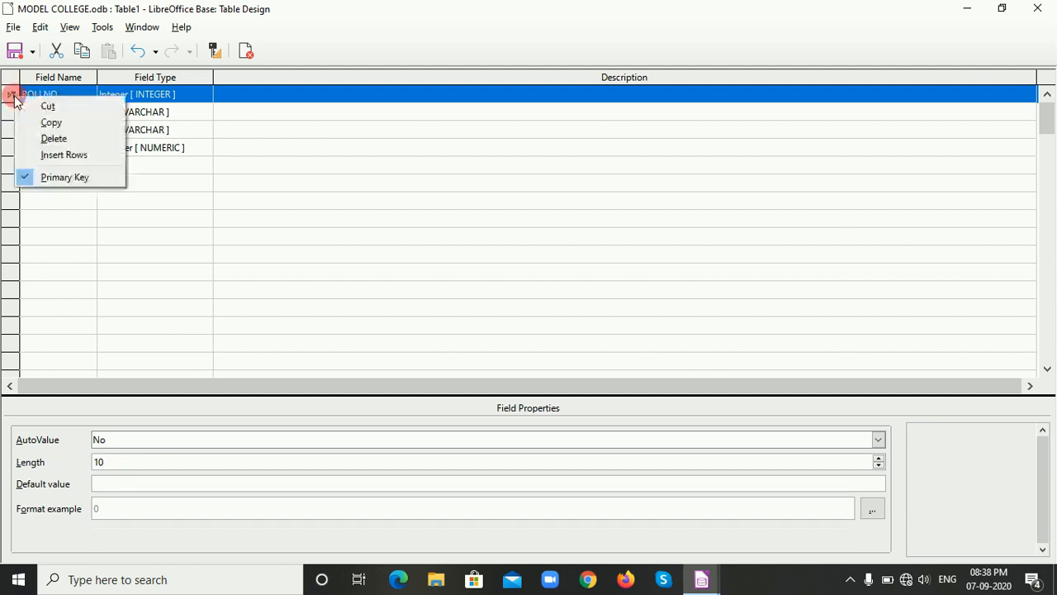
click(54, 179)
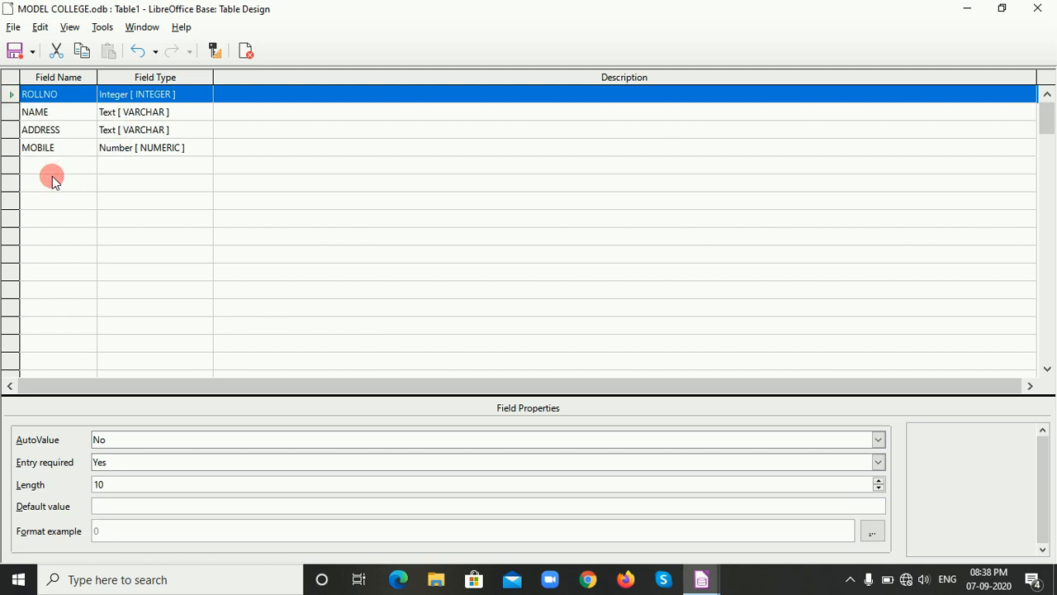
Save the table as STUDENT without creating a primary key and close the table design.
click(14, 53)
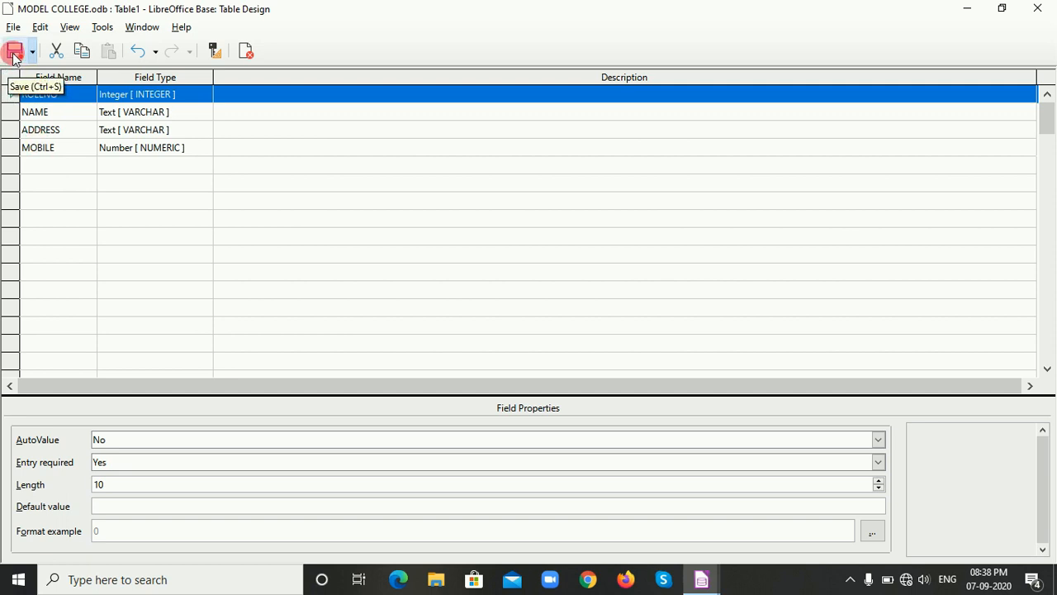
click(14, 53)
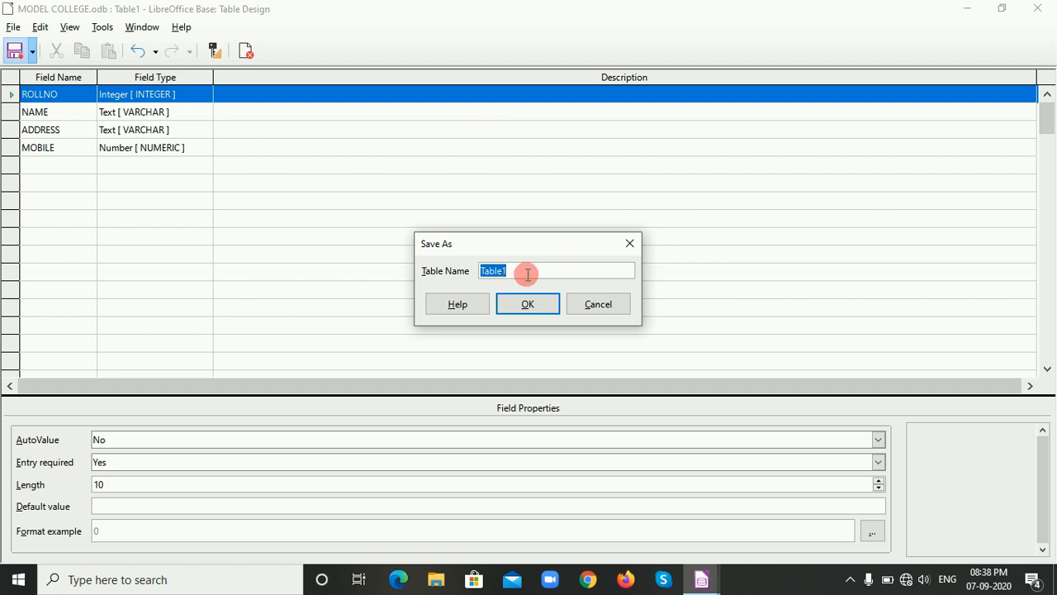
text(STUDENT)
click(525, 305)
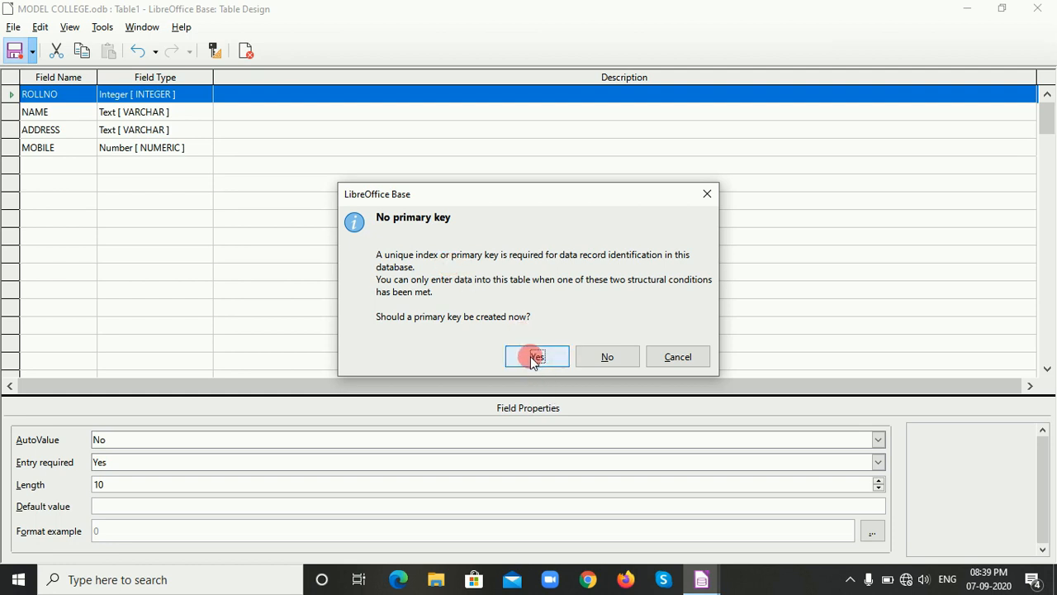
click(607, 357)
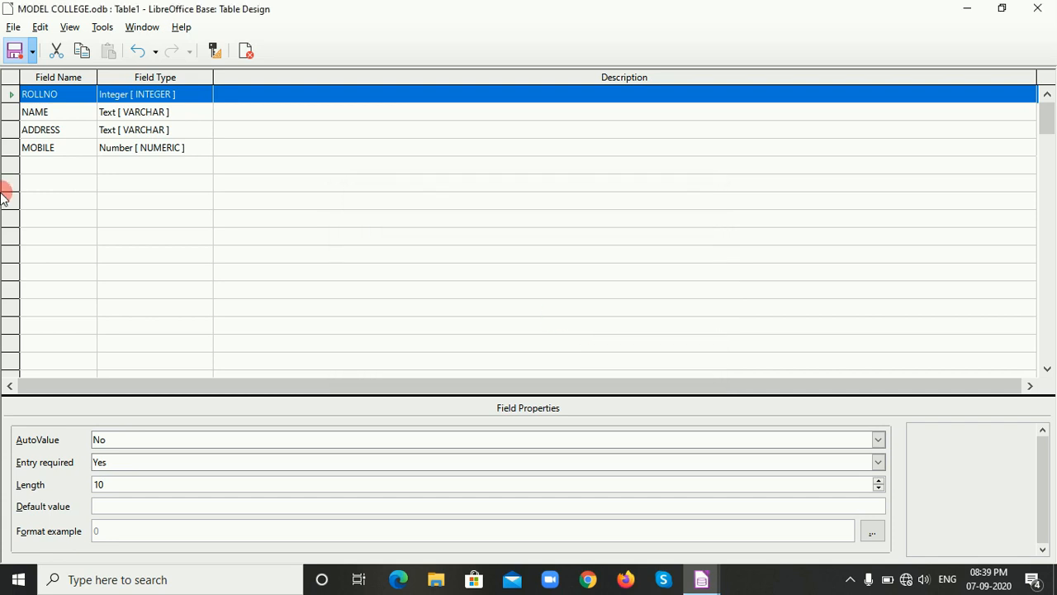
click(13, 53)
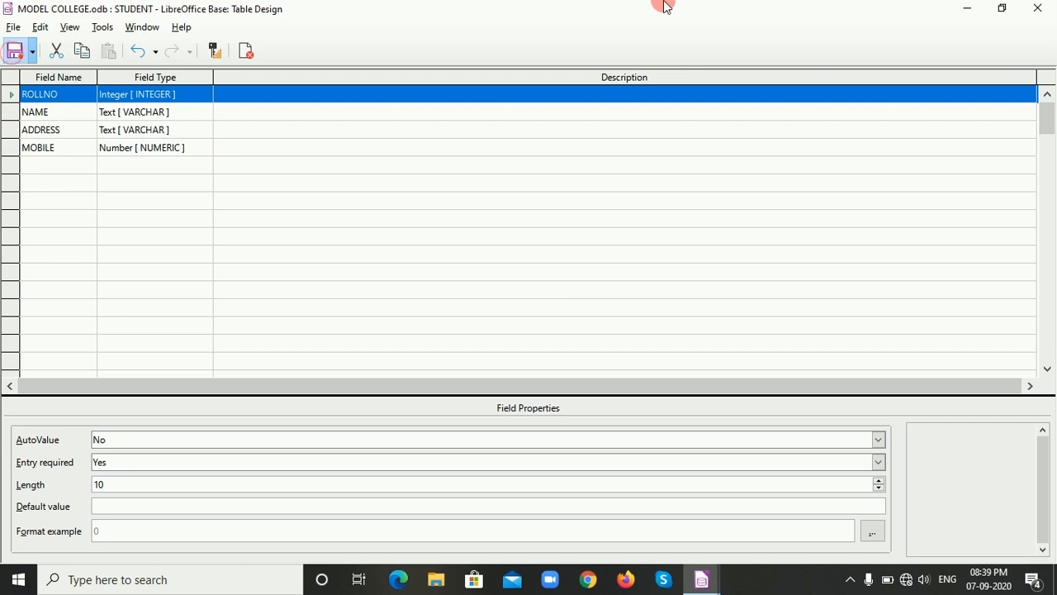
click(1039, 10)
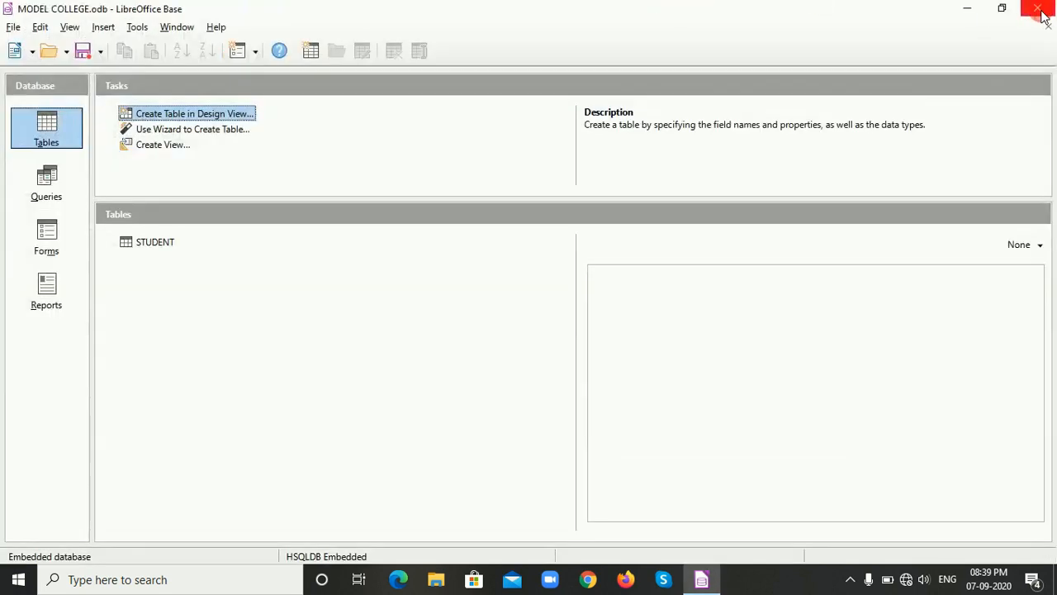
Open the STUDENT table's data view to check whether records can be entered, and close it.
double_click(154, 242)
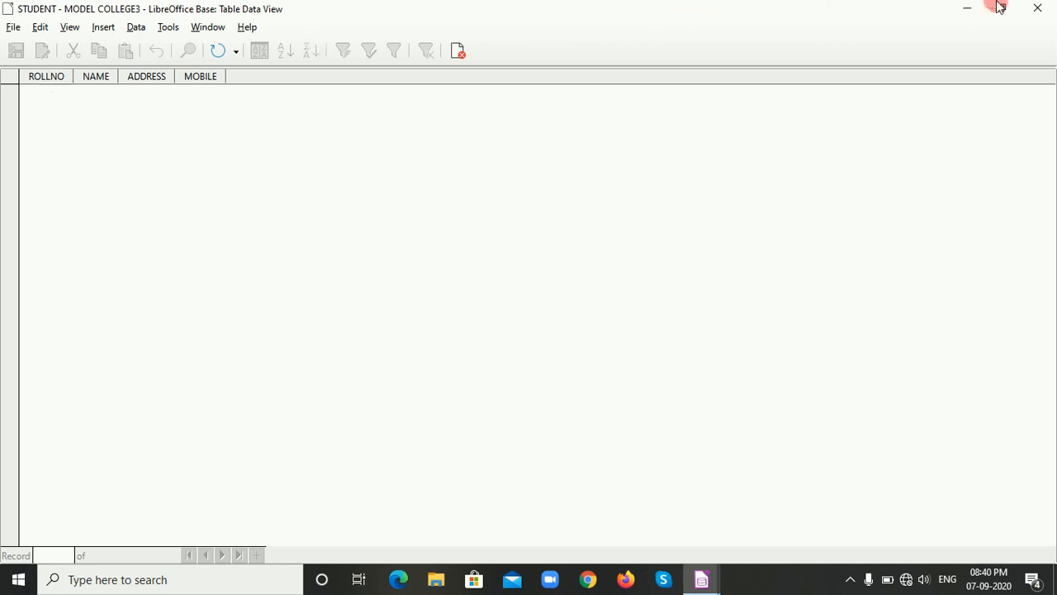
click(1036, 12)
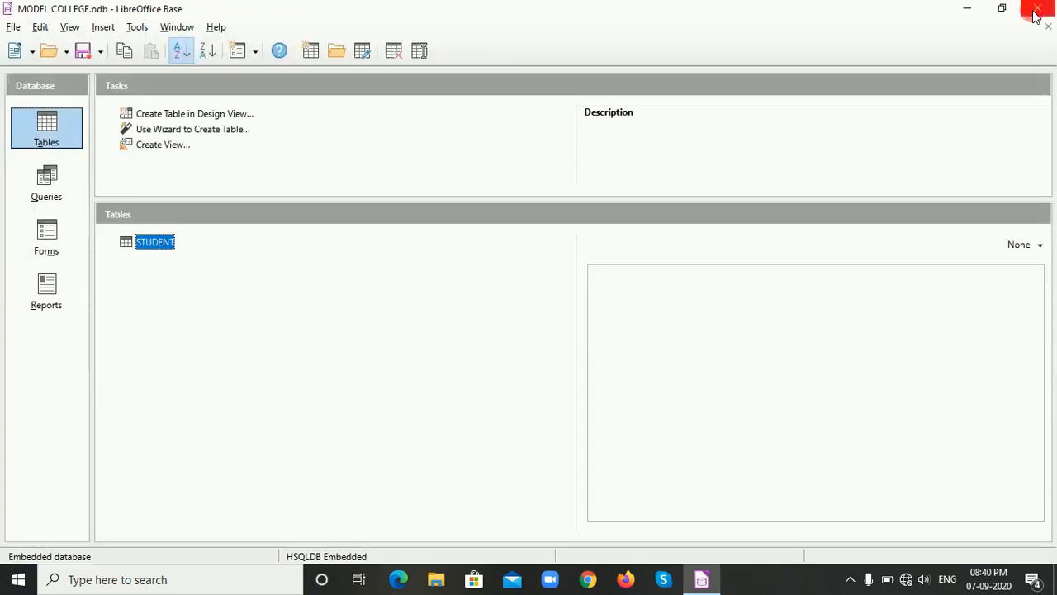
Reopen the STUDENT table's design, set ROLLNO as the primary key, and save and close the design.
right_click(151, 245)
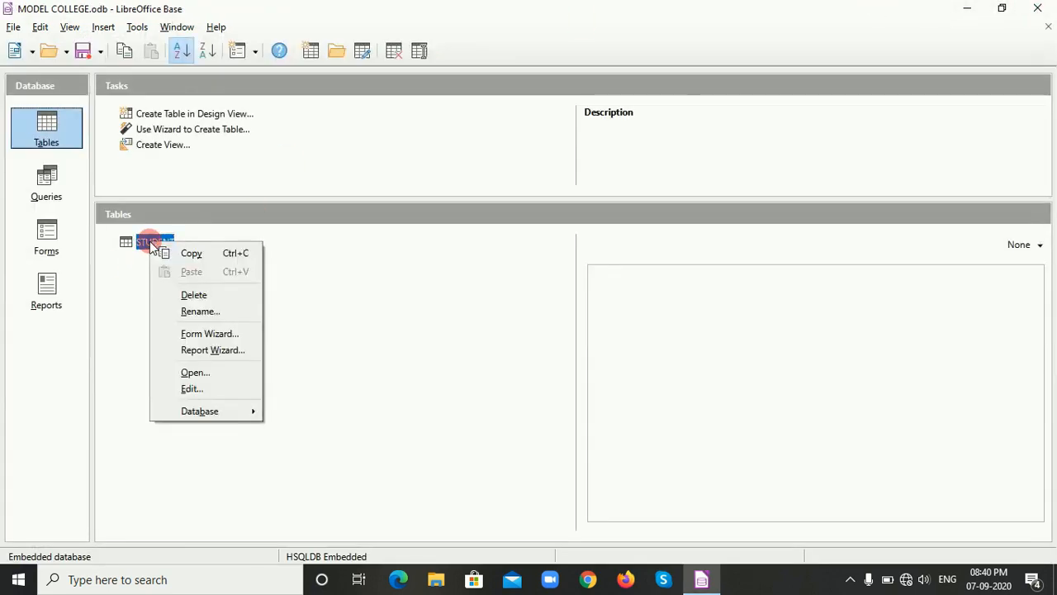
click(205, 392)
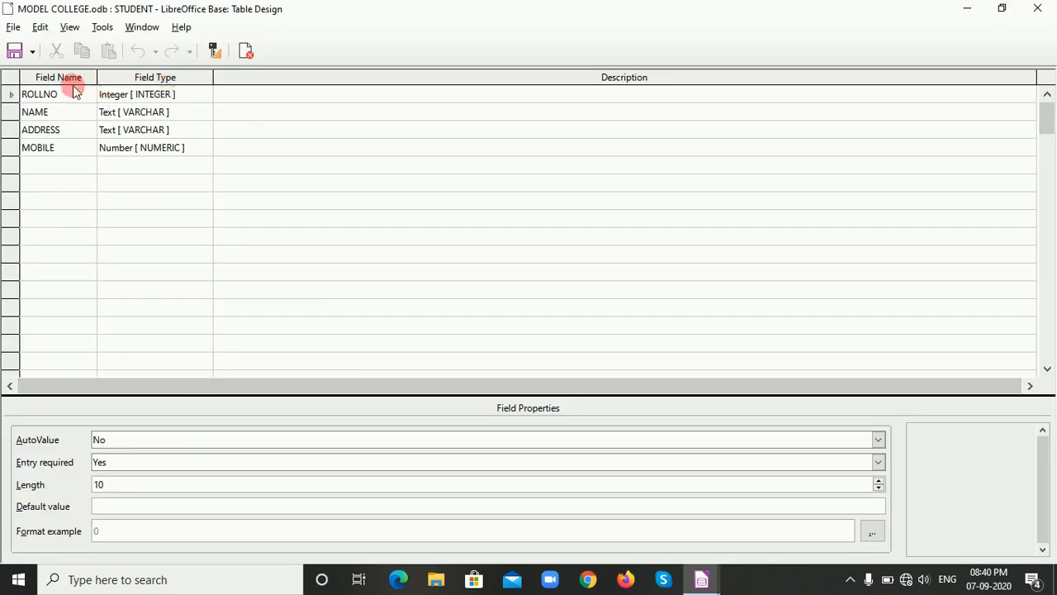
right_click(11, 98)
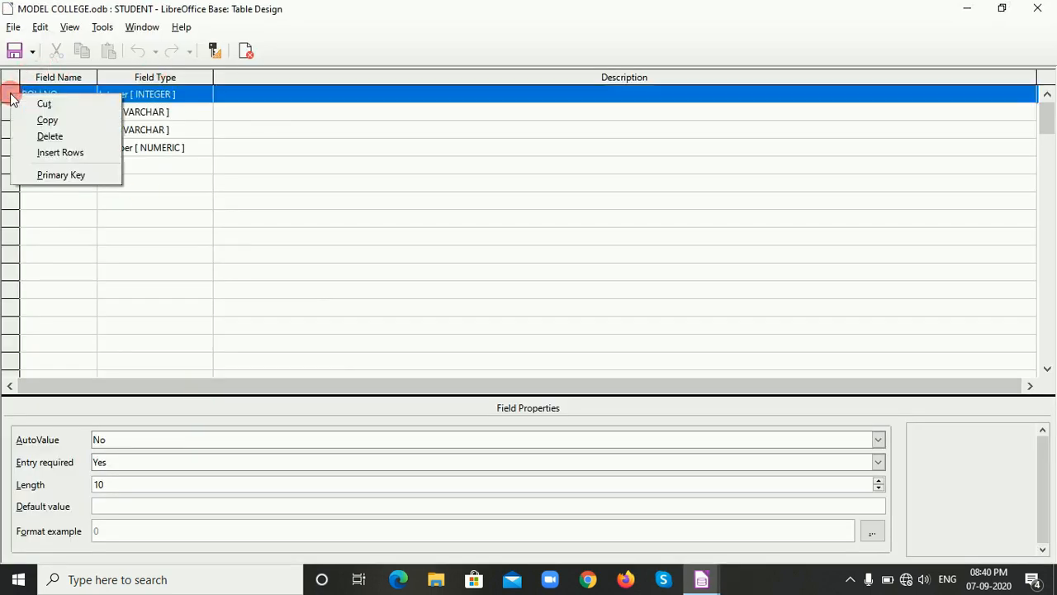
click(48, 176)
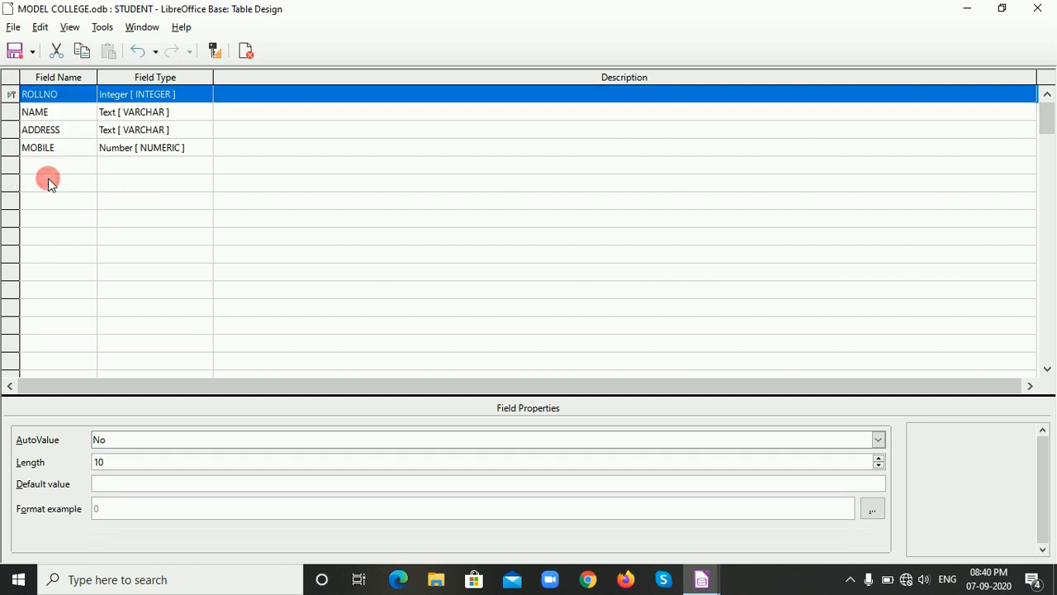
click(13, 51)
click(1038, 8)
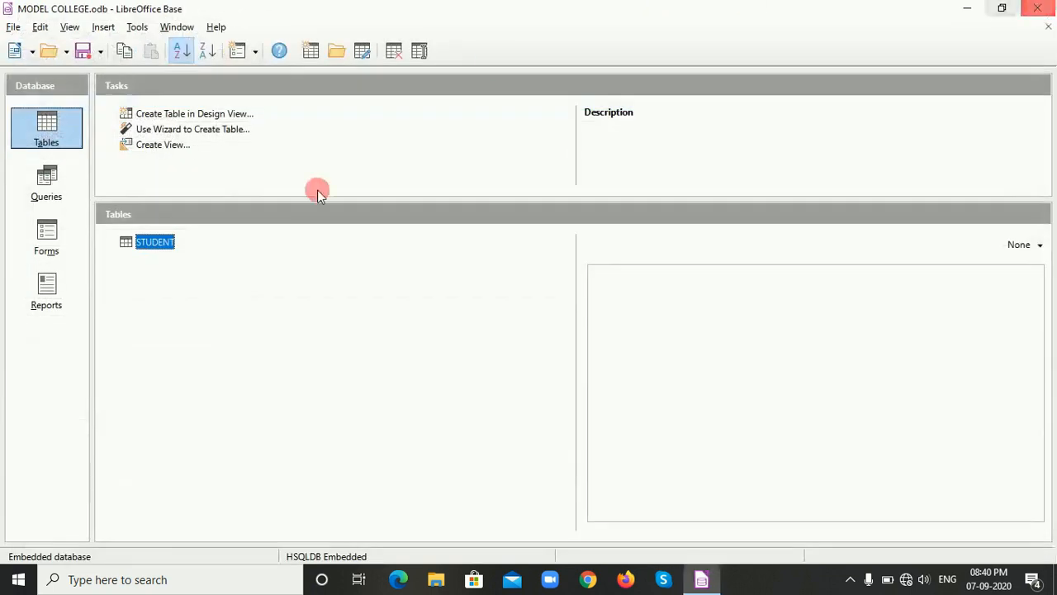
Open the STUDENT table and enter the first record with ROLLNO 1 and the student's name, address and mobile number.
double_click(165, 246)
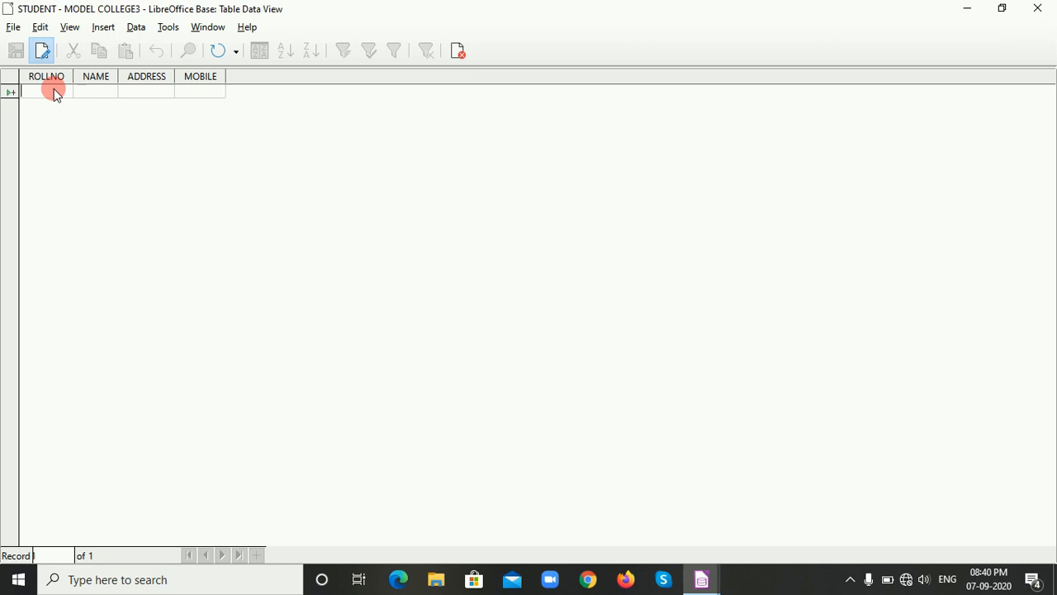
text(1)
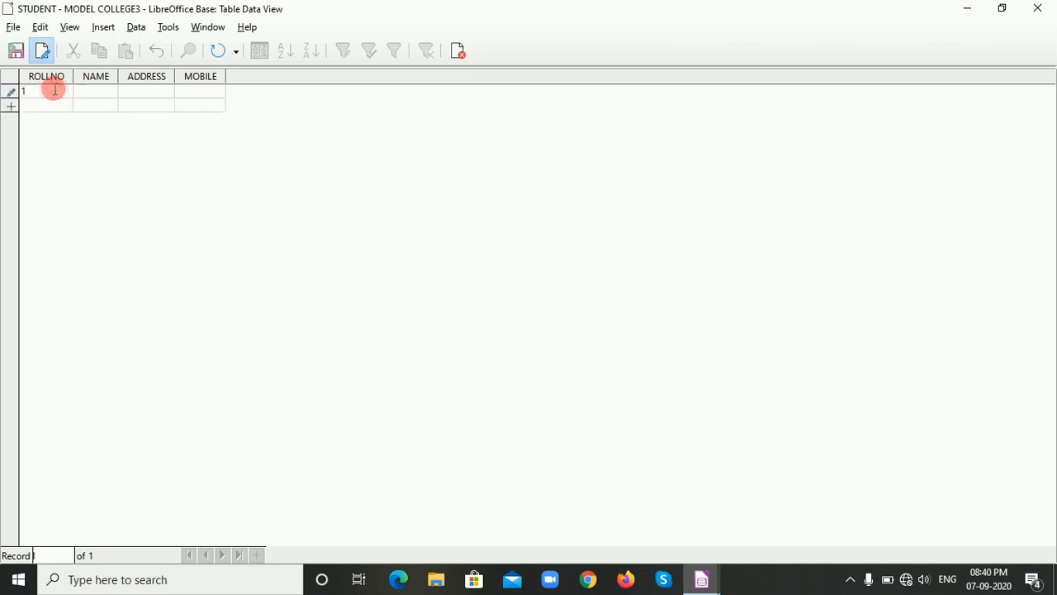
text(ARTI)
key(Tab)
text(KALYAN)
key(Tab)
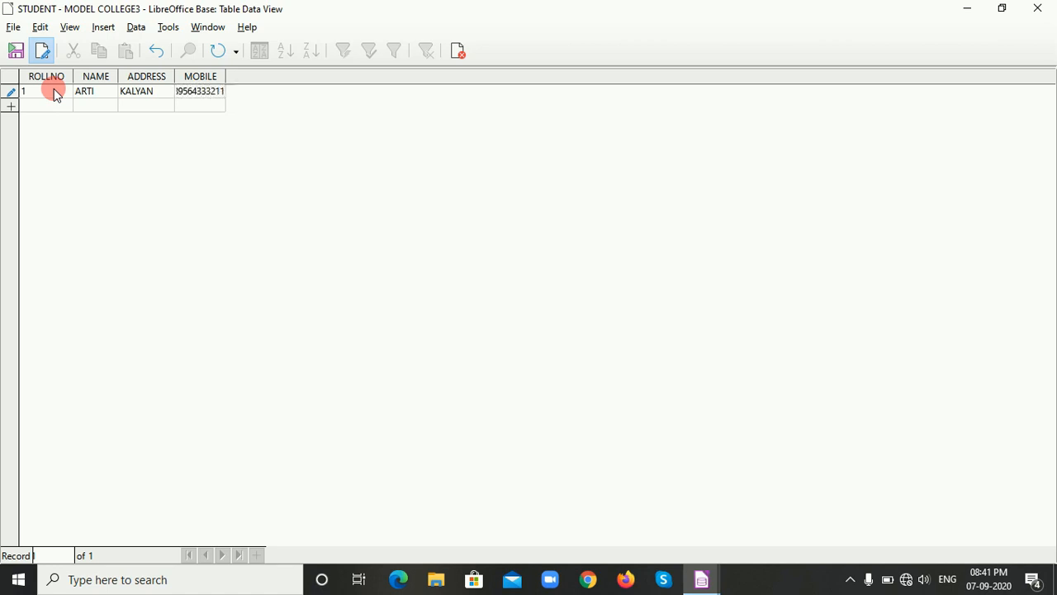
click(22, 101)
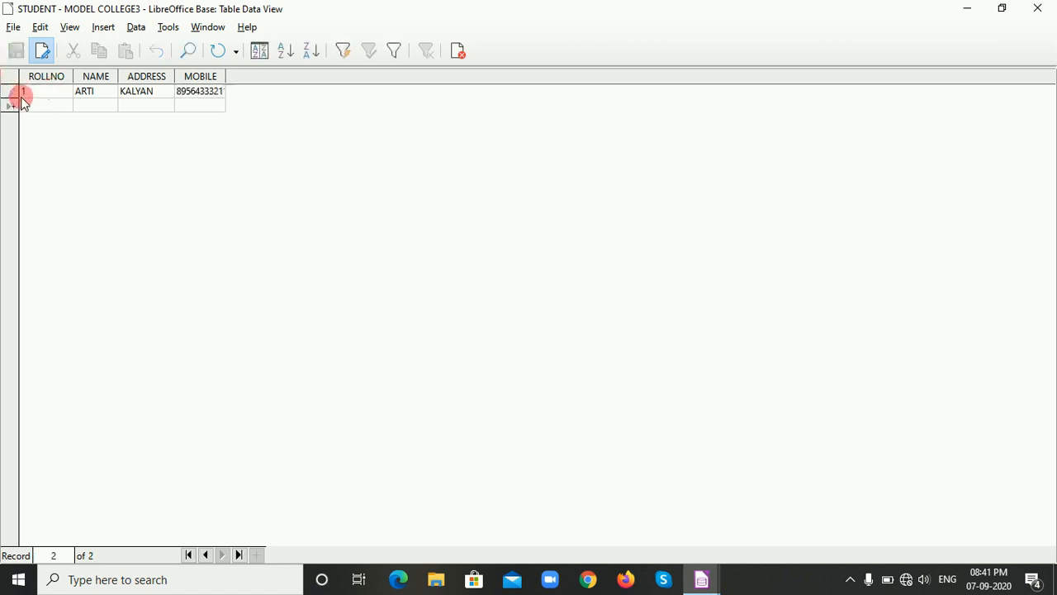
Enter a second record with ROLLNO 2, the student's name and mobile number, and try to store it with the address left empty.
click(36, 105)
text(2)
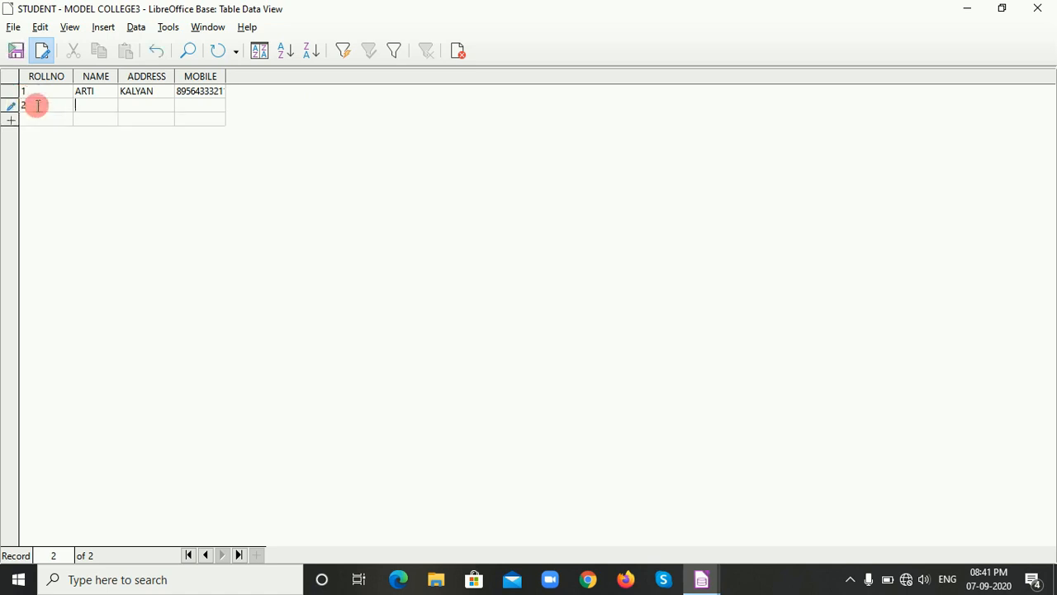
key(Tab)
text(PRIYA)
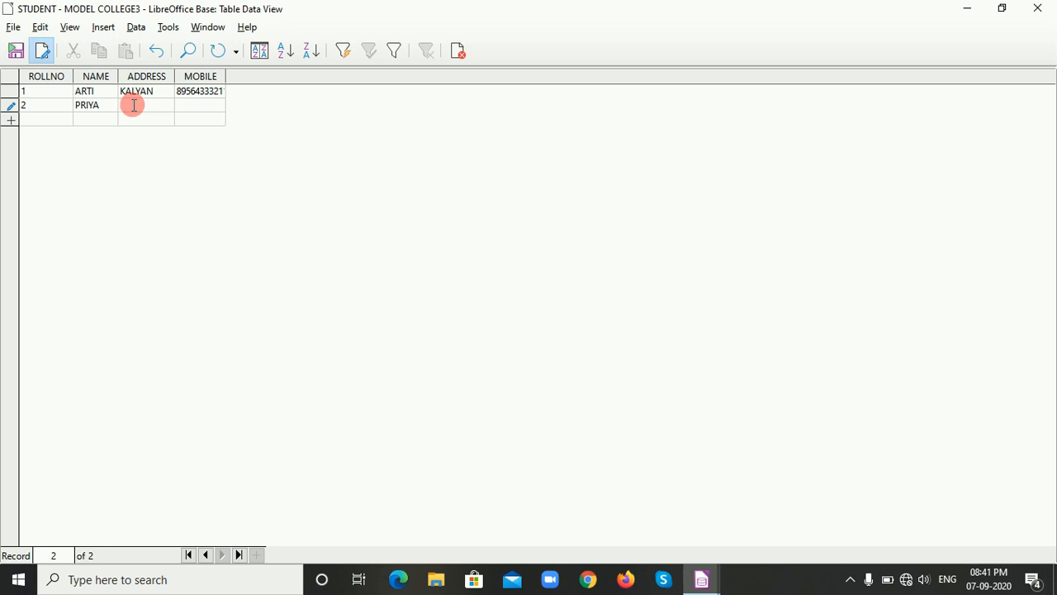
key(Tab)
text(45663333)
key(Tab)
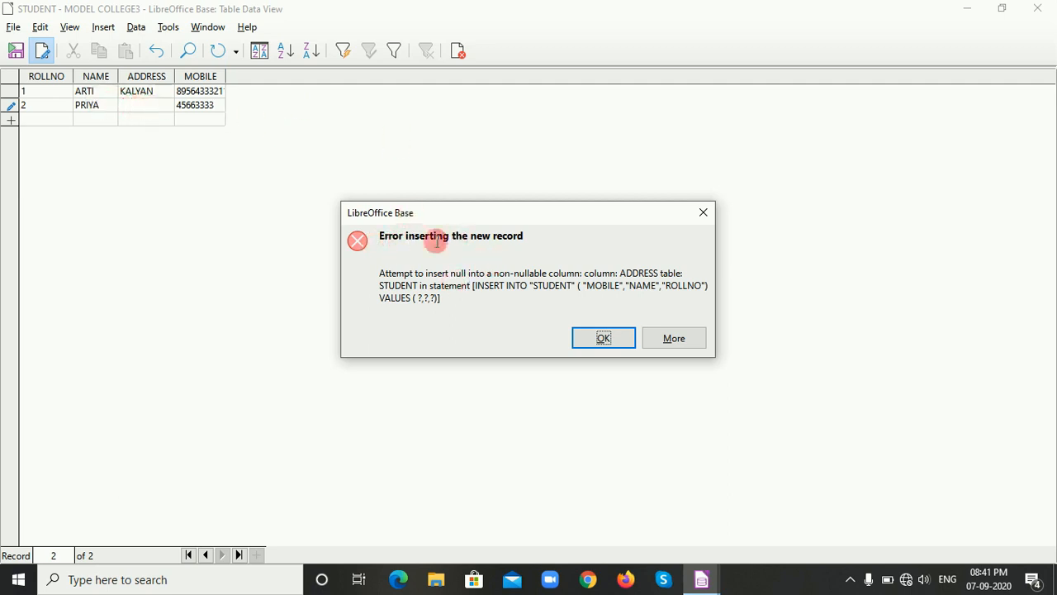
click(604, 338)
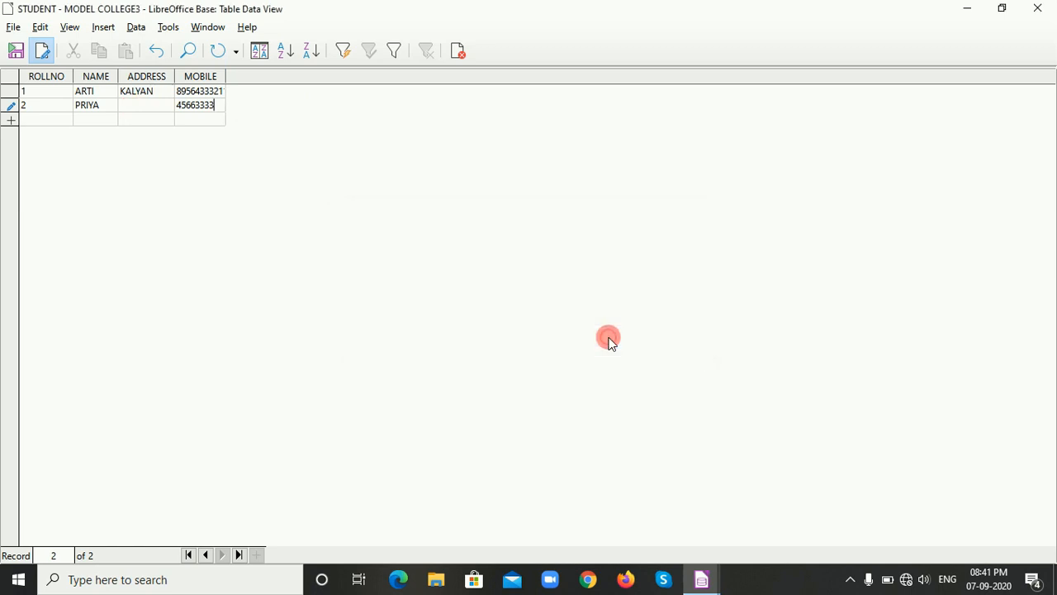
Fill in the missing address of the record with ROLLNO 2 and store the record.
click(138, 110)
text(THANE)
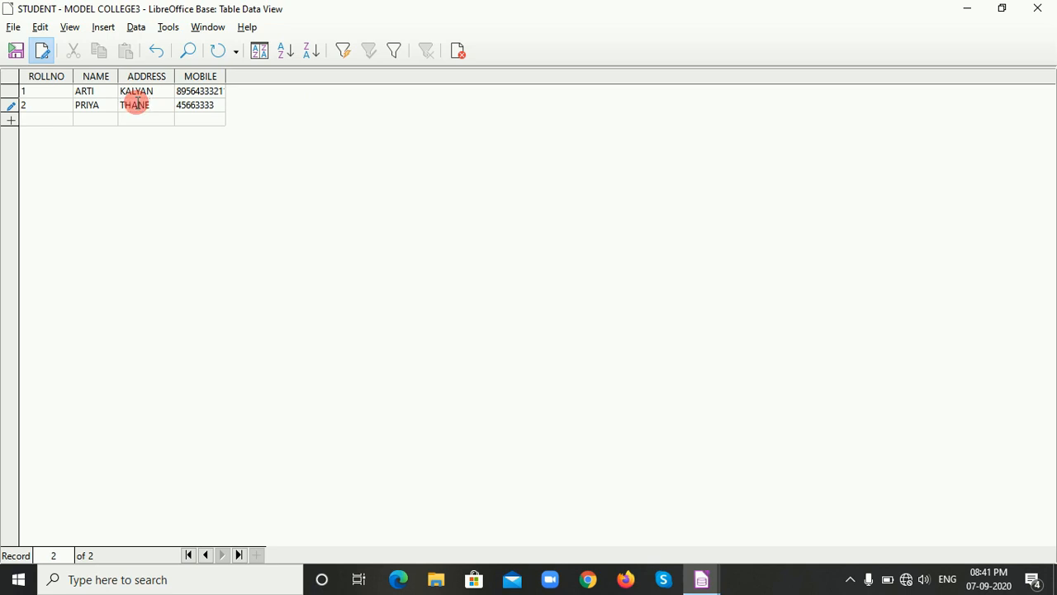
key(Tab)
Enter the third record with ROLLNO 3, the student's name and address, leaving the mobile number empty.
text(3)
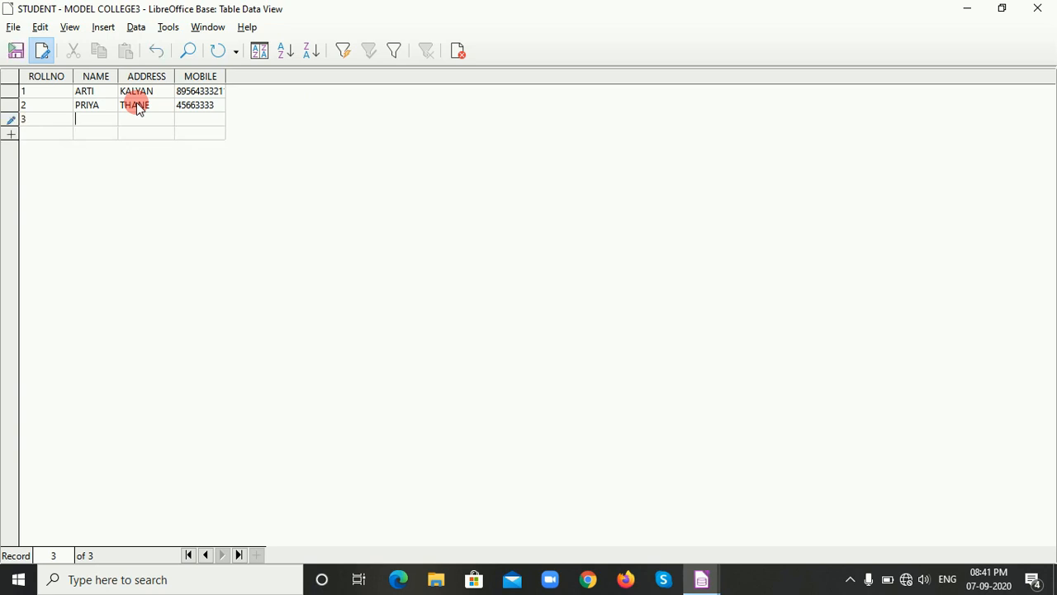
text(BINU)
key(Tab)
text(DADAR)
key(Tab)
key(Tab)
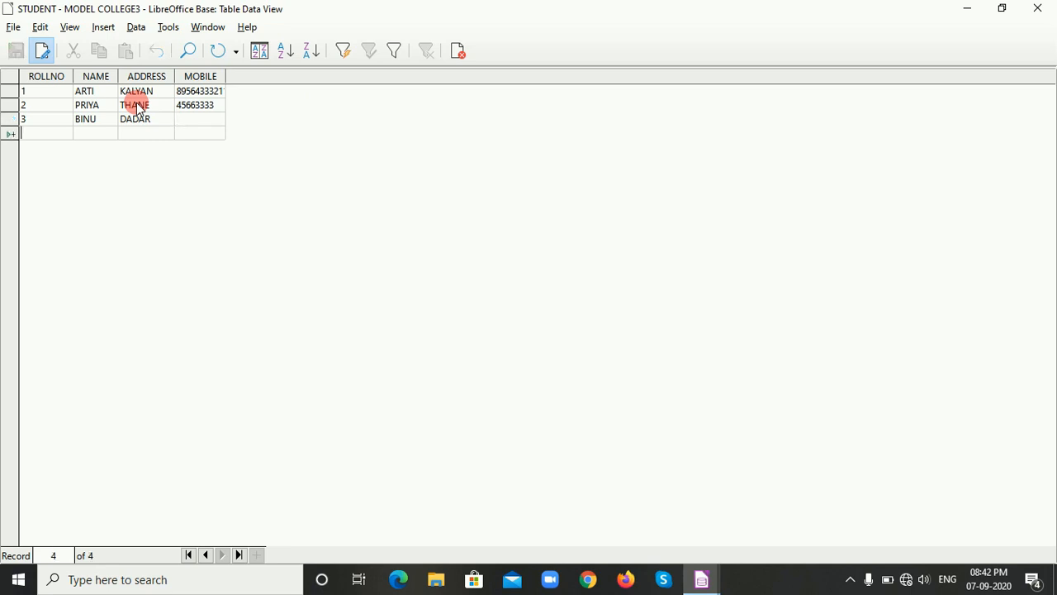
Enter the fourth record with ROLLNO 4 and the student's name, address and mobile number.
text(4)
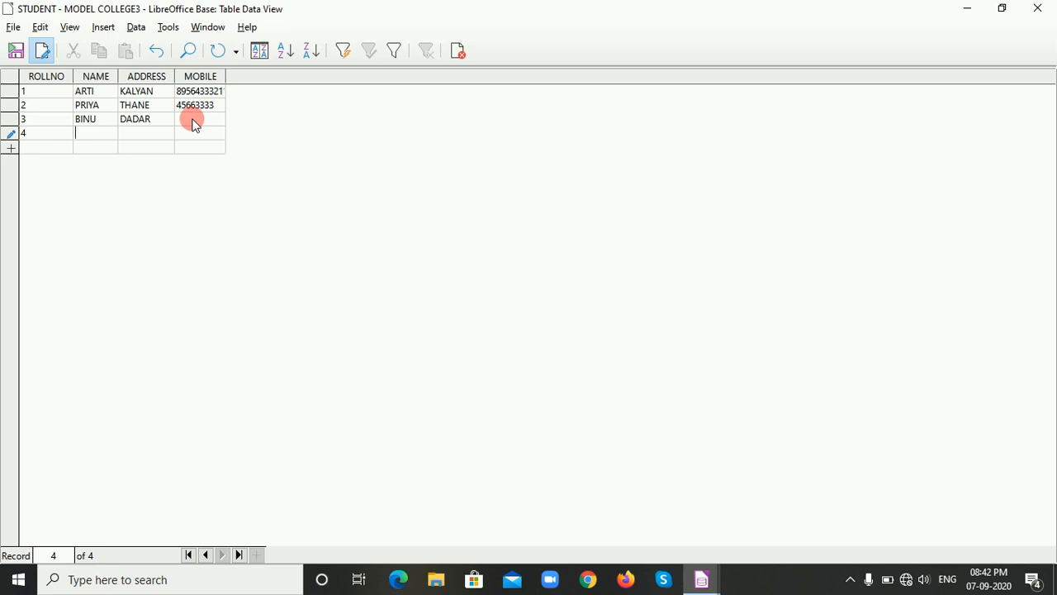
text(FATIMA)
key(Tab)
text(DADAR)
key(Tab)
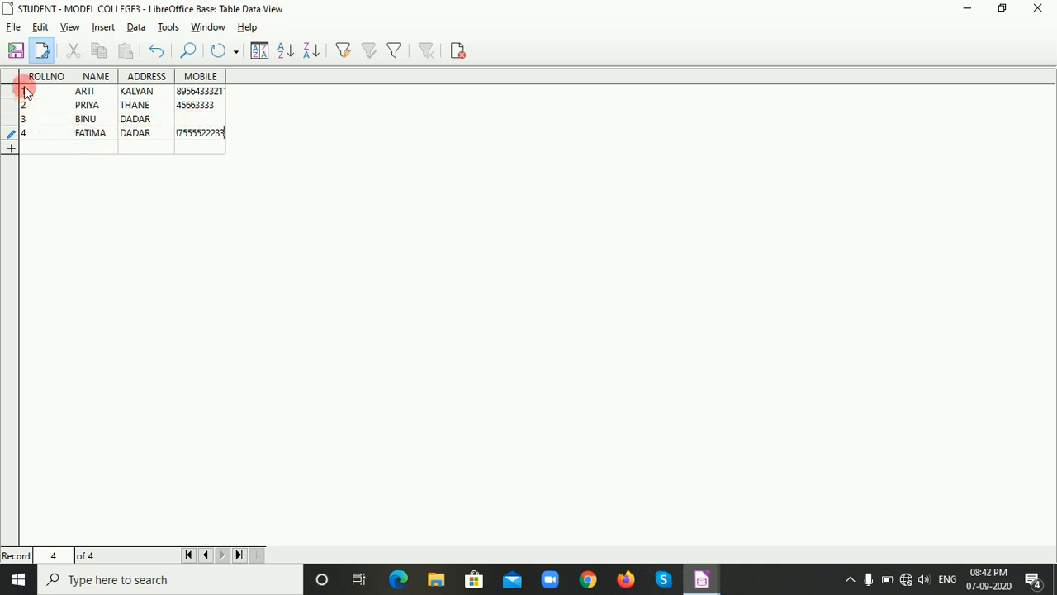
key(Tab)
Enter the fifth record with ROLLNO 5 and the student's name, address and mobile number, then end data editing and save the changes.
text(5)
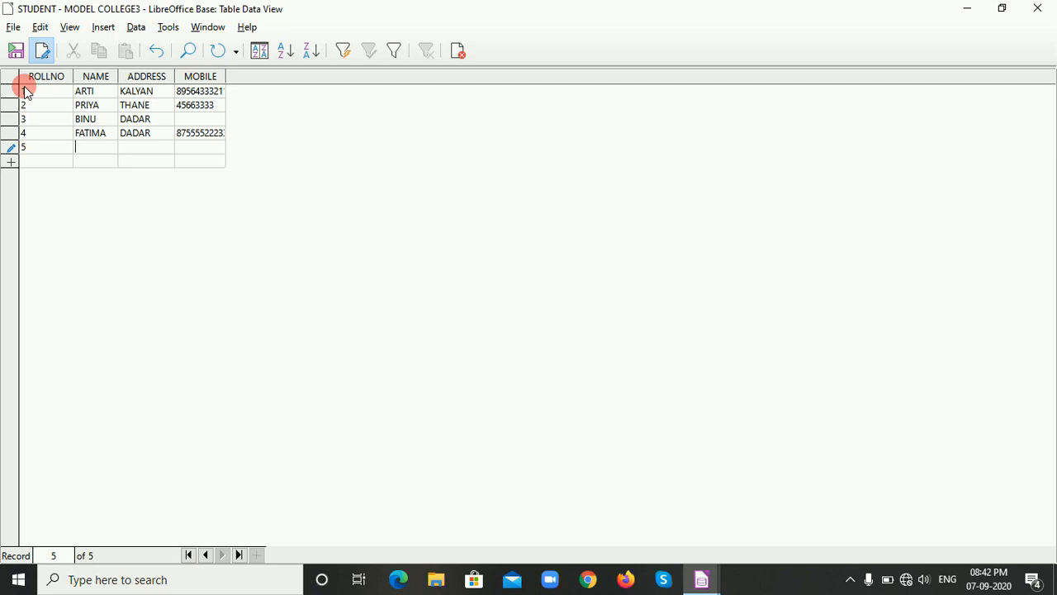
text(RITA)
key(Tab)
text(THANE)
key(Tab)
text(788522)
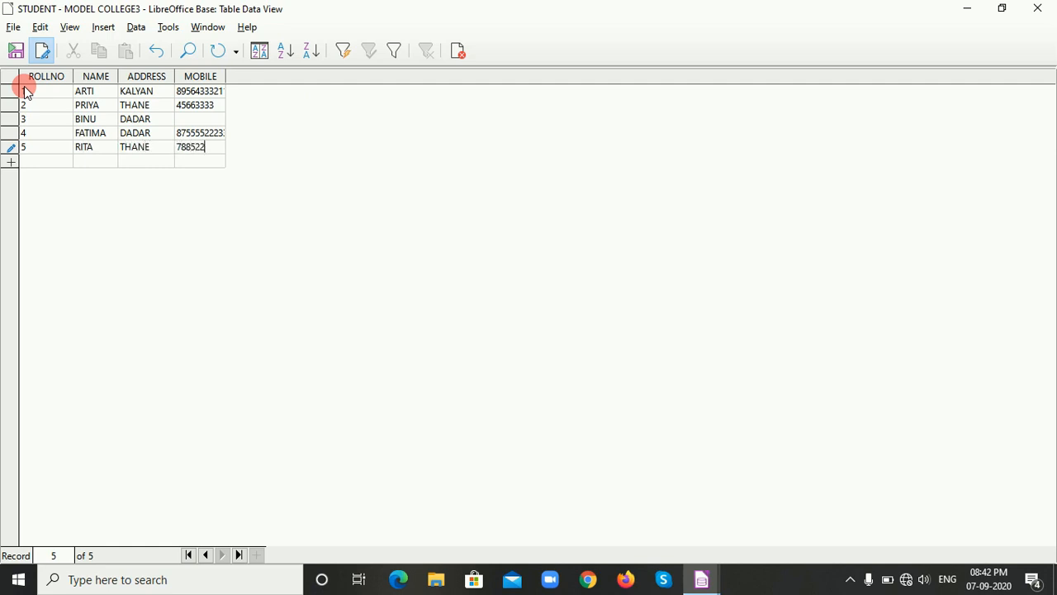
text(663)
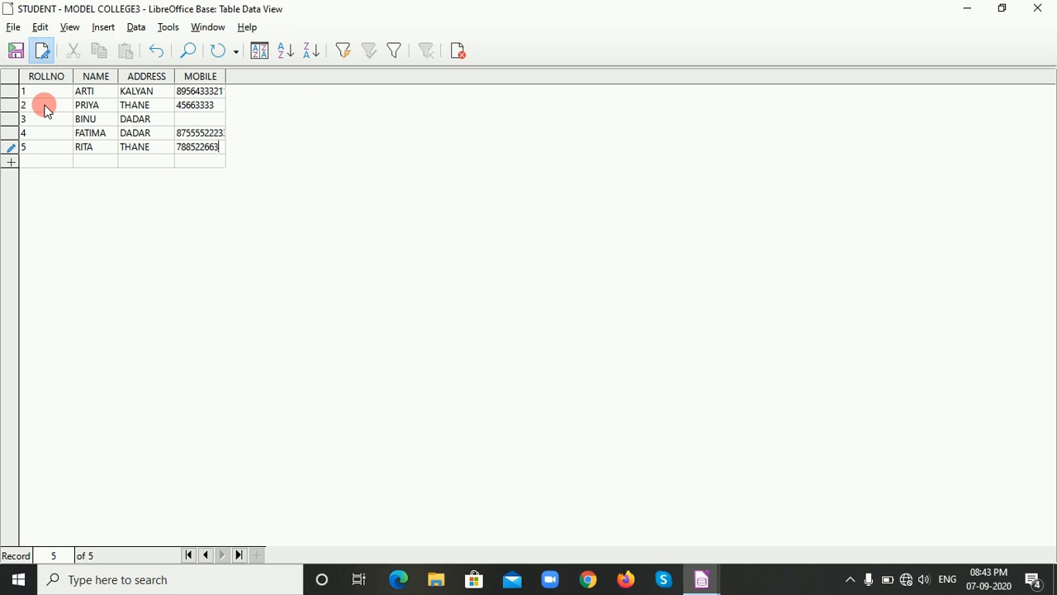
click(43, 52)
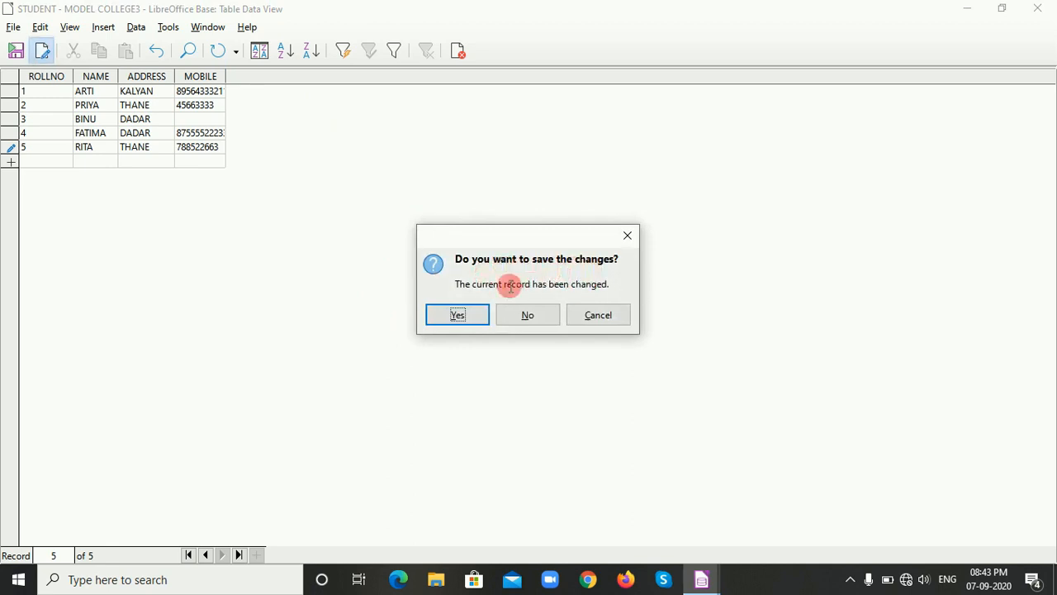
click(459, 316)
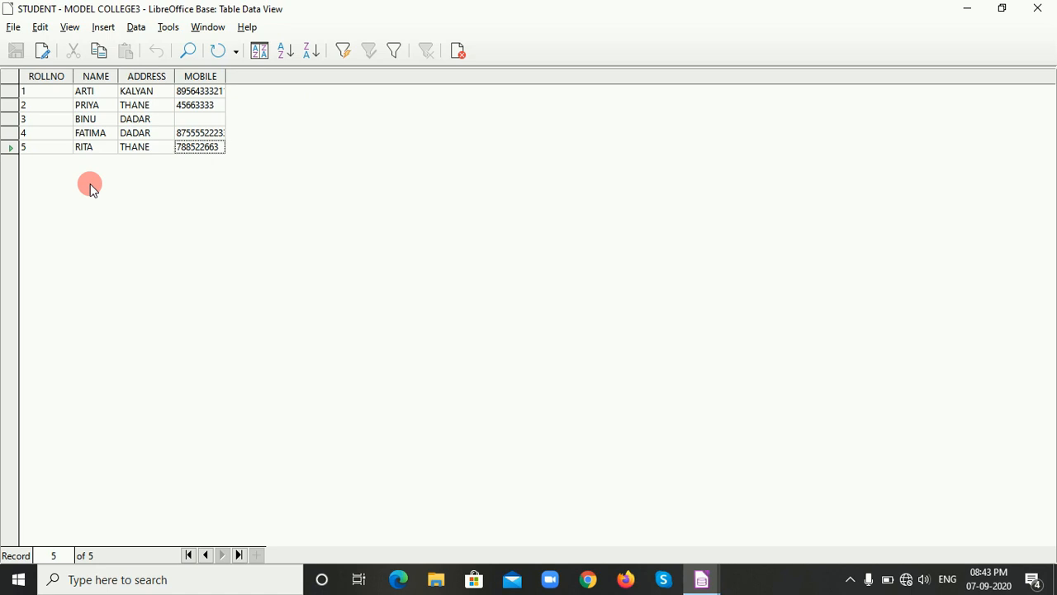
Re-enable data editing, add a record with ROLLNO 6 and the student's name, address and mobile number, then save it and close the table.
click(41, 54)
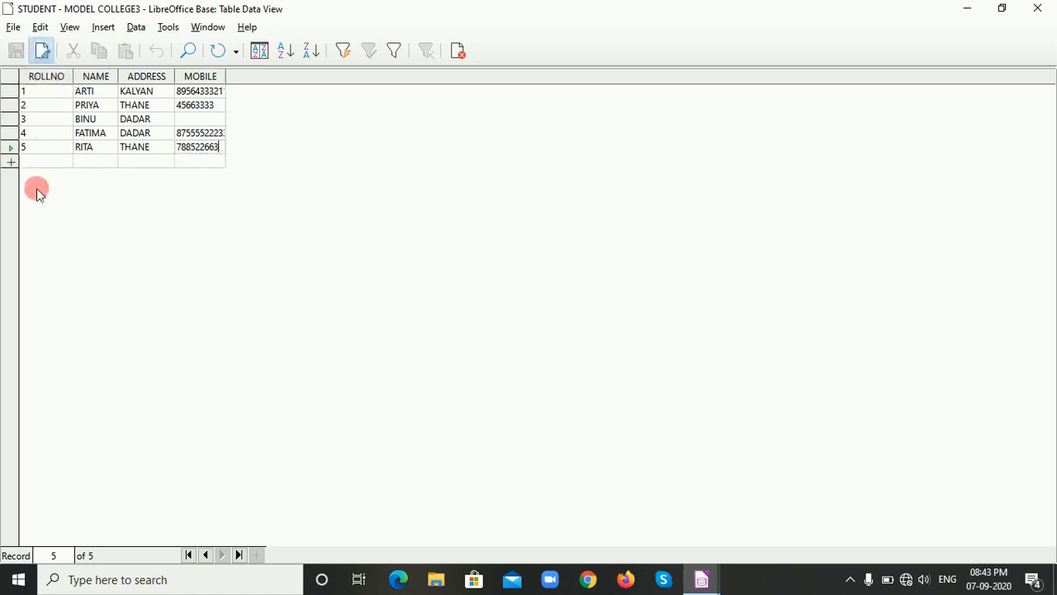
click(38, 162)
text(6)
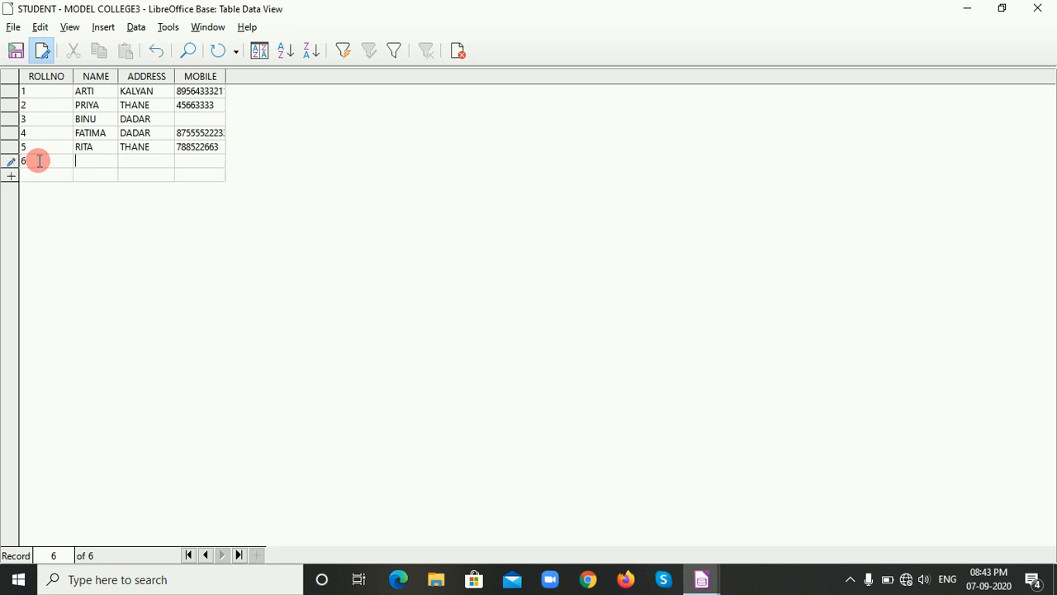
key(Tab)
text(PRITAM)
key(Tab)
text(KALYAN)
key(Tab)
text(785222222)
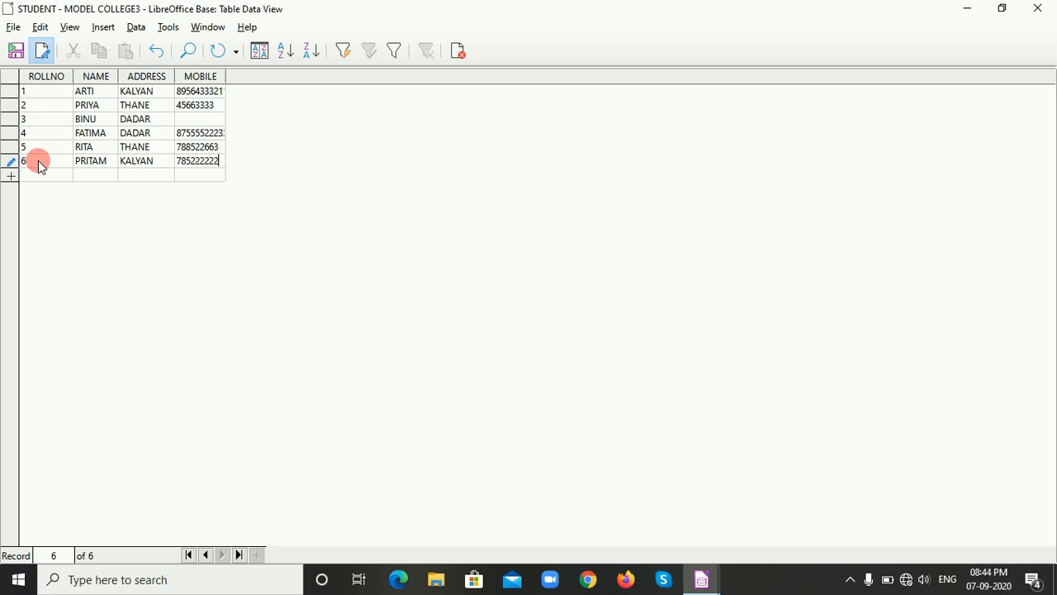
click(41, 51)
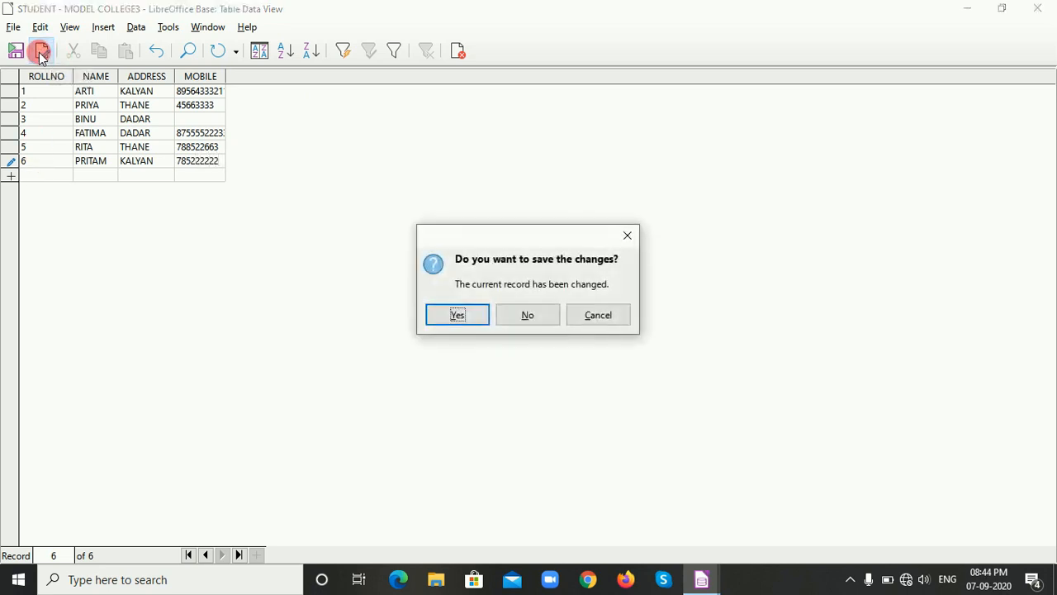
click(458, 317)
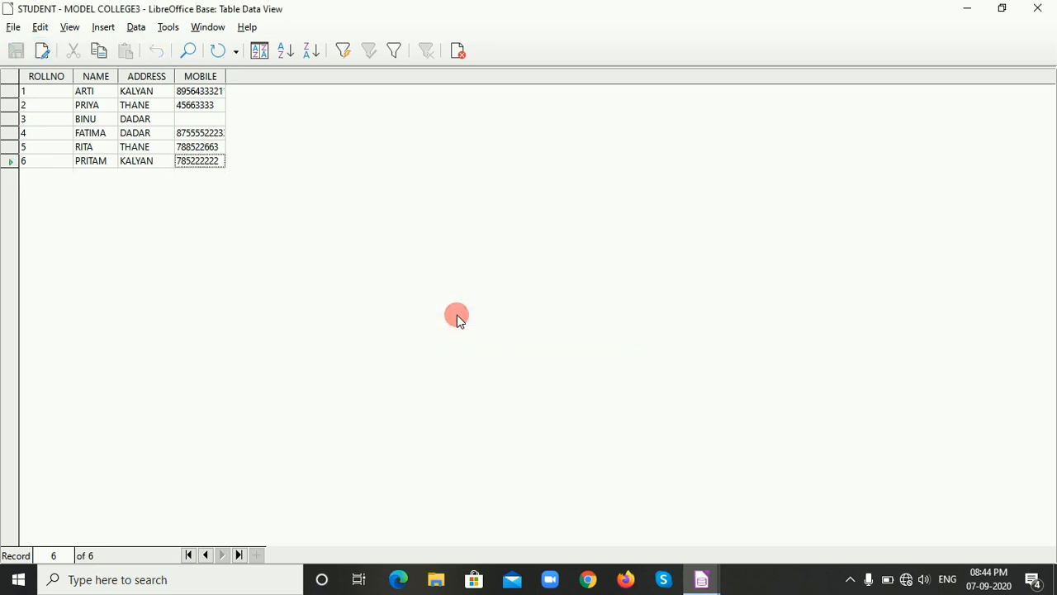
click(459, 53)
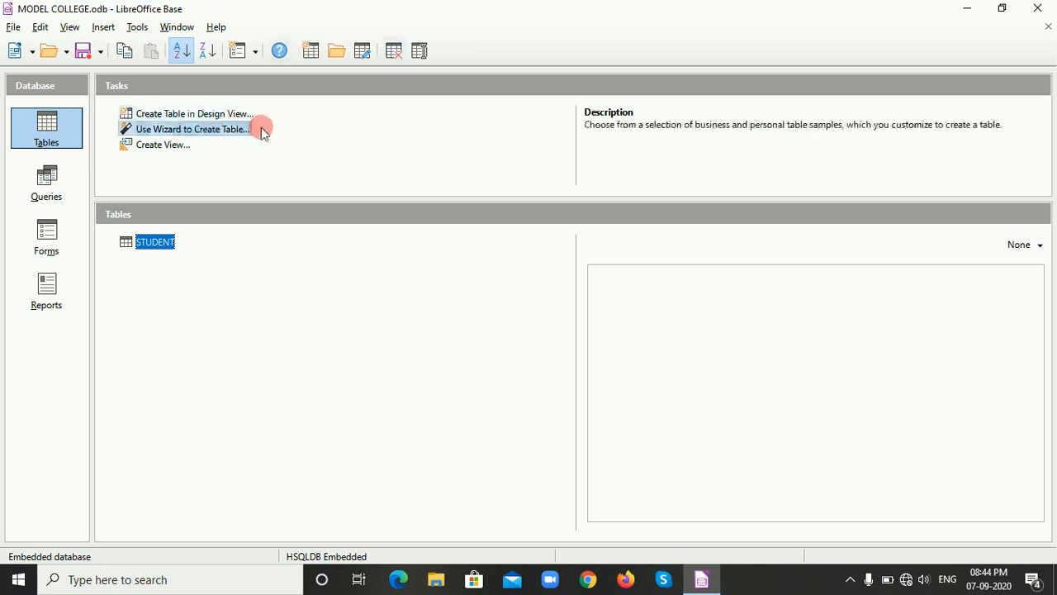
Reopen the STUDENT table, replace the address in the record with ROLLNO 3, save the change and close the table.
double_click(156, 243)
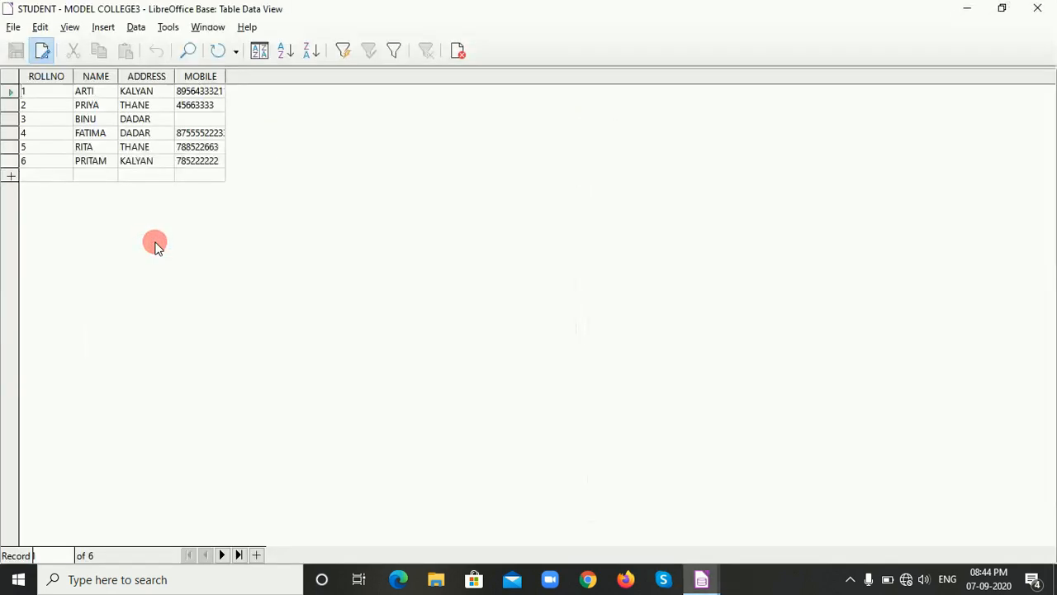
click(41, 52)
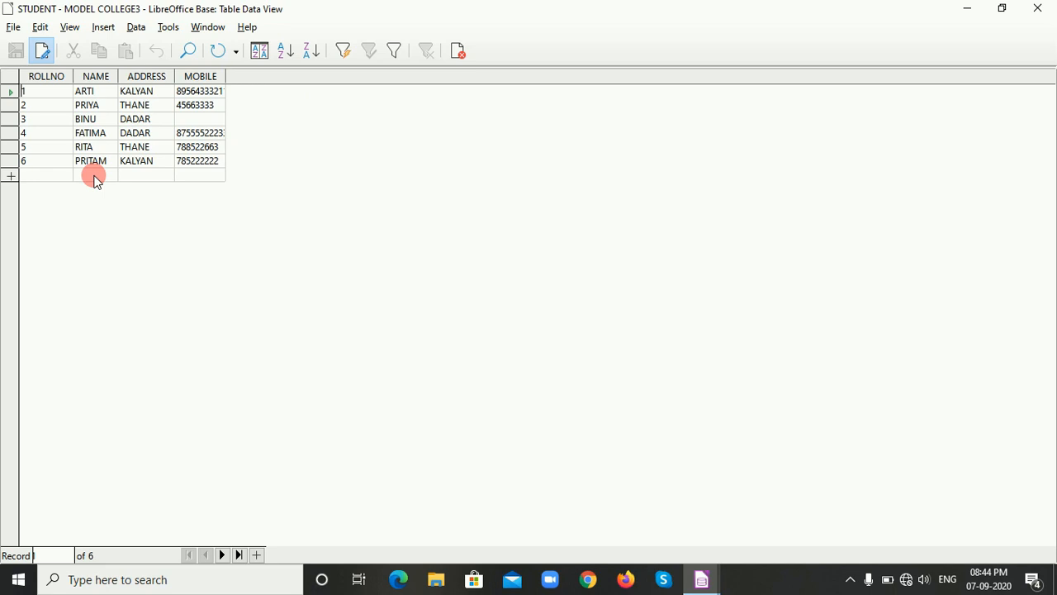
click(101, 122)
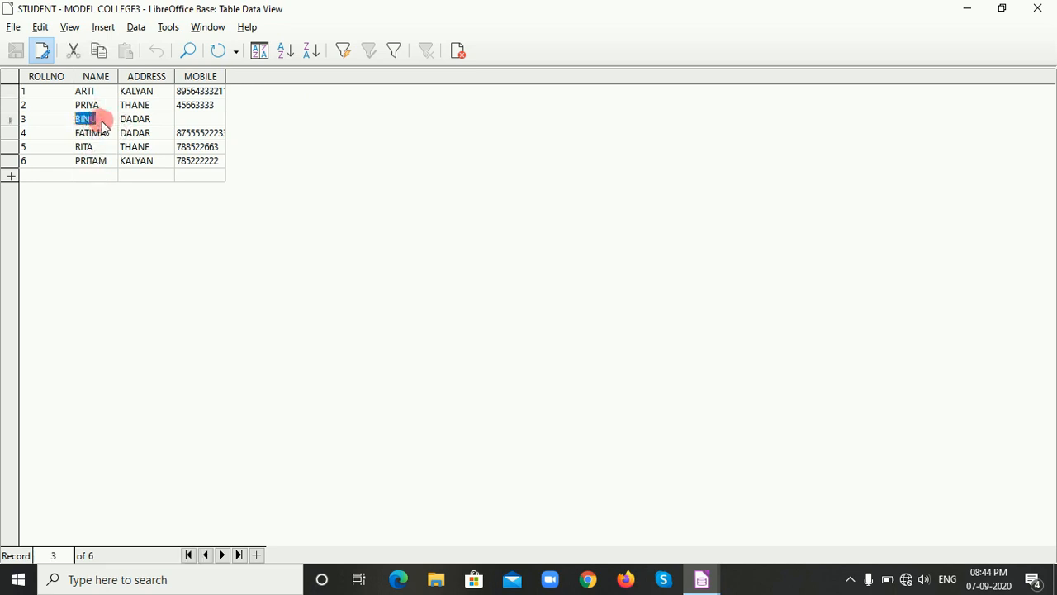
click(158, 119)
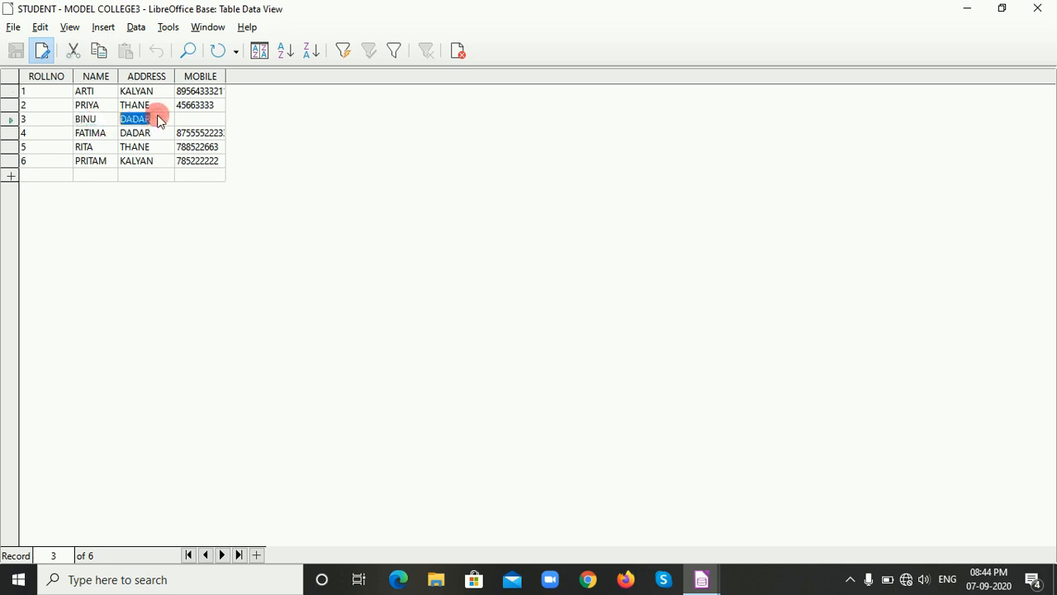
text(THANE)
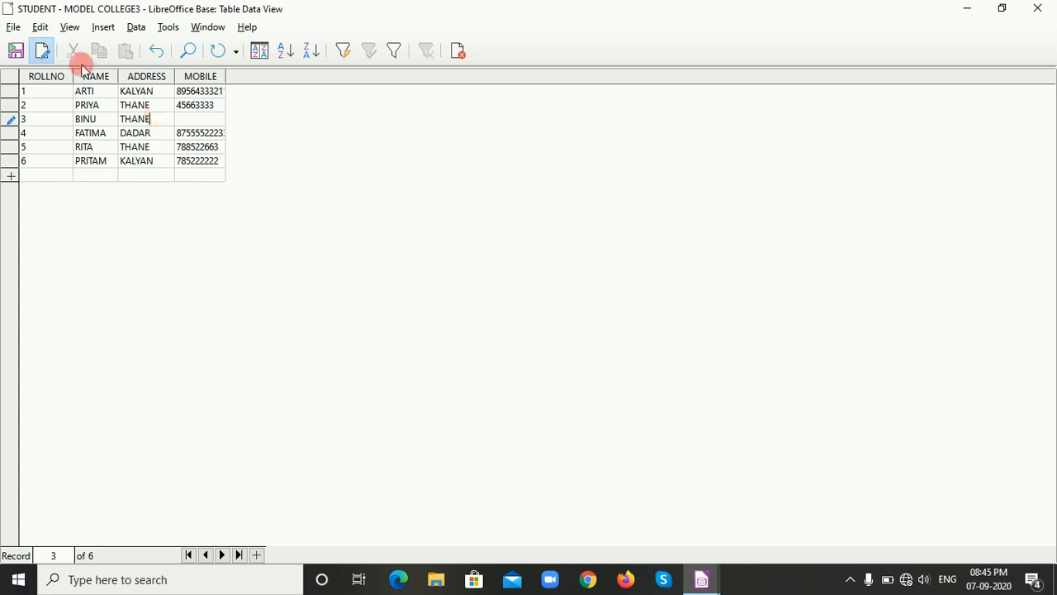
click(31, 52)
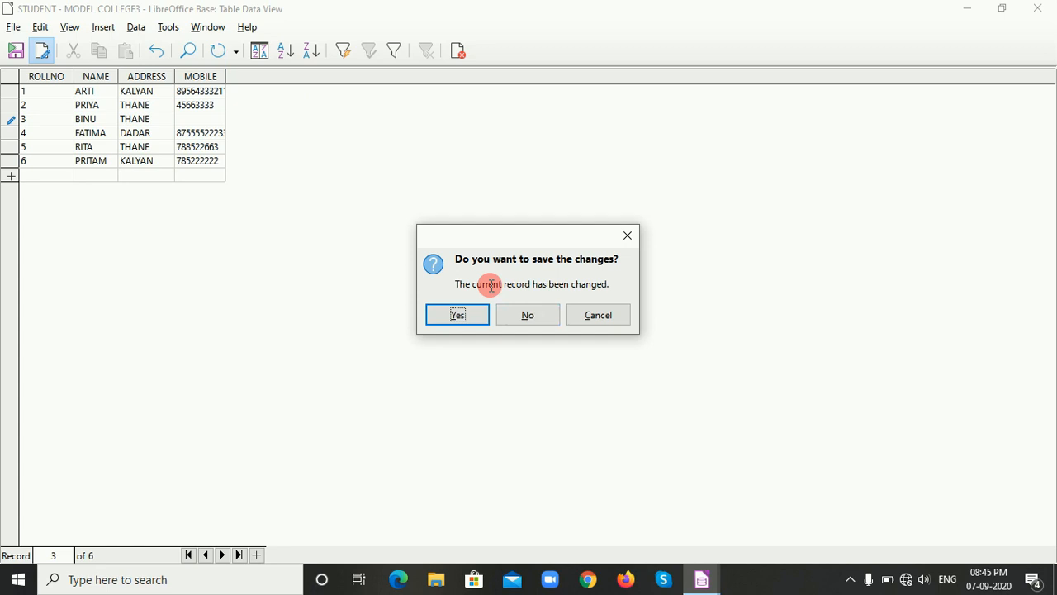
click(455, 315)
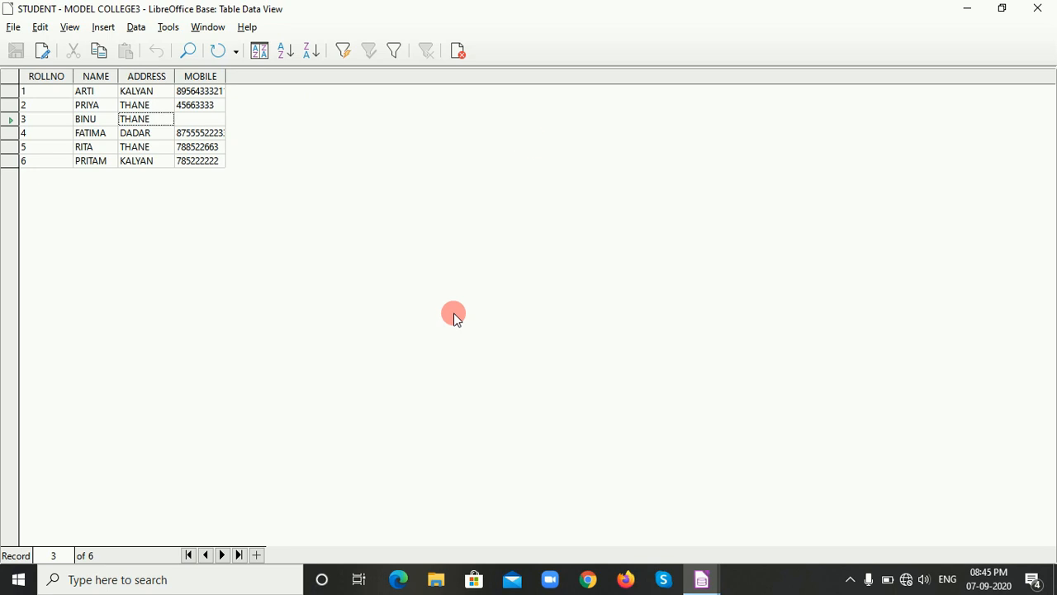
click(457, 51)
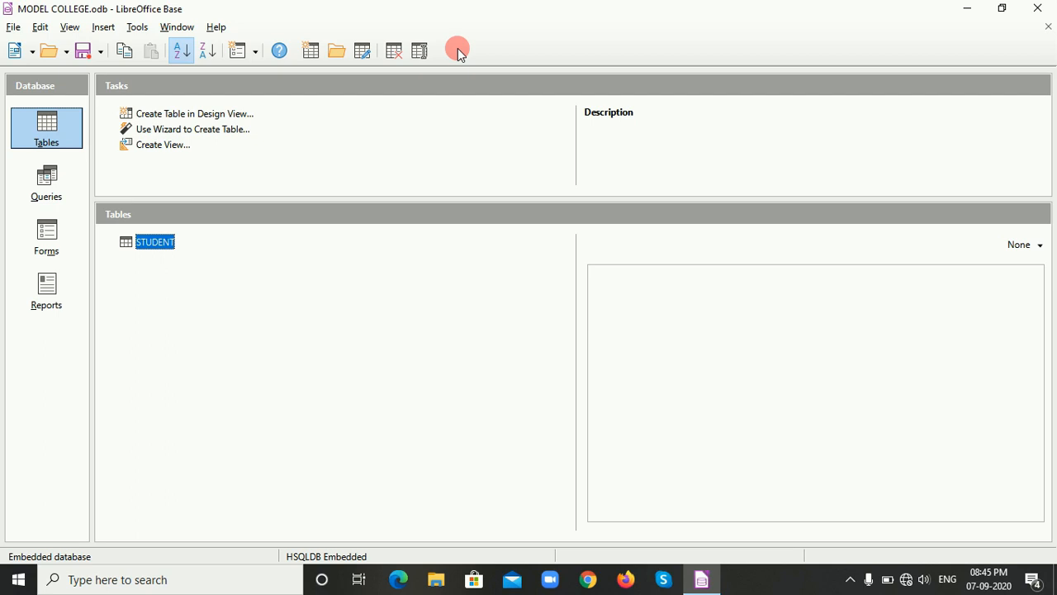
Open the STUDENT table again and delete the entire record with ROLLNO 6, confirming the deletion.
double_click(155, 242)
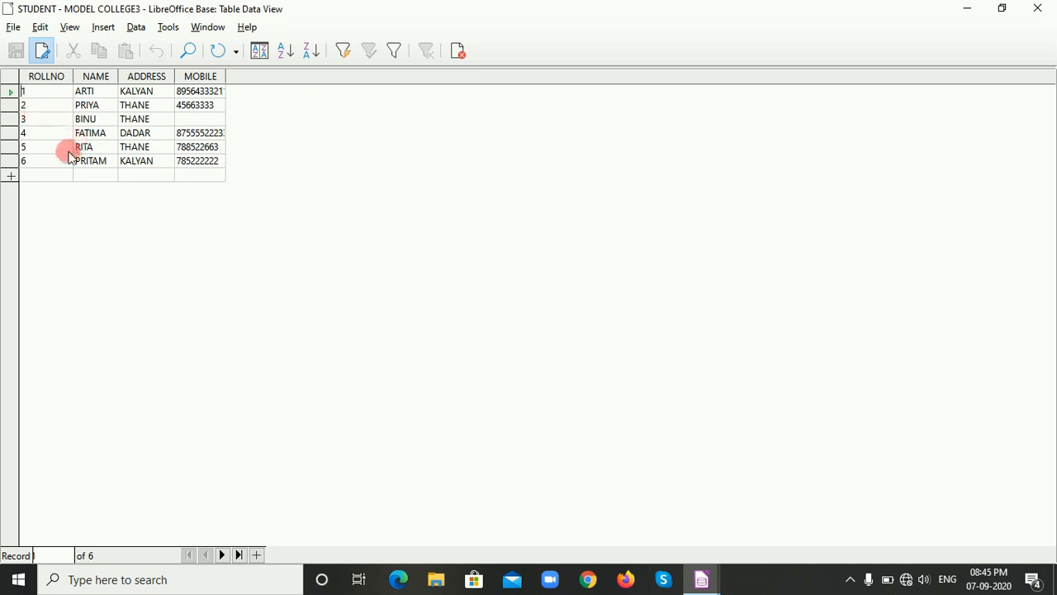
click(12, 163)
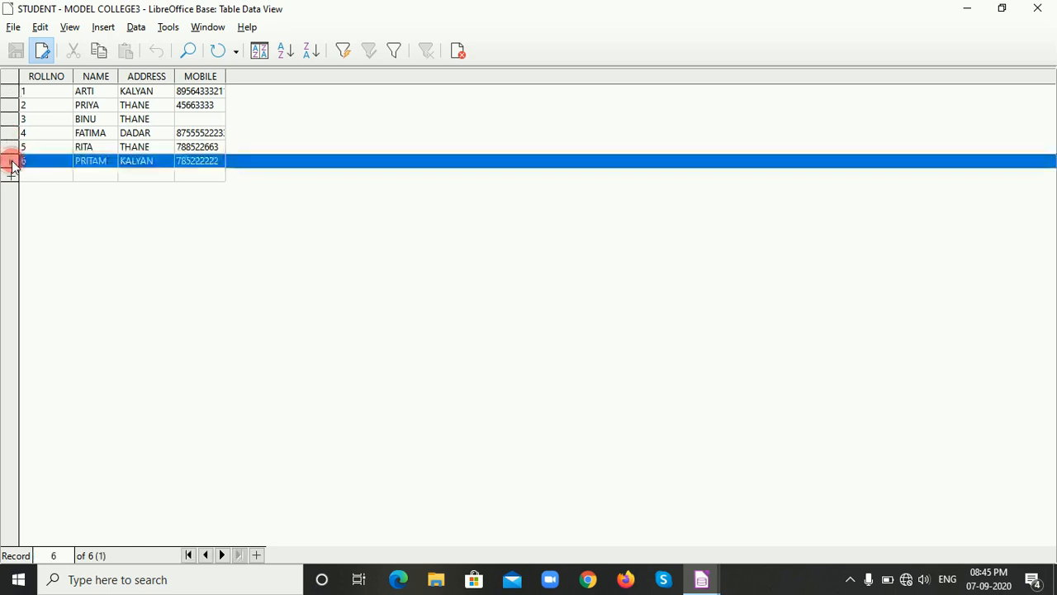
right_click(12, 164)
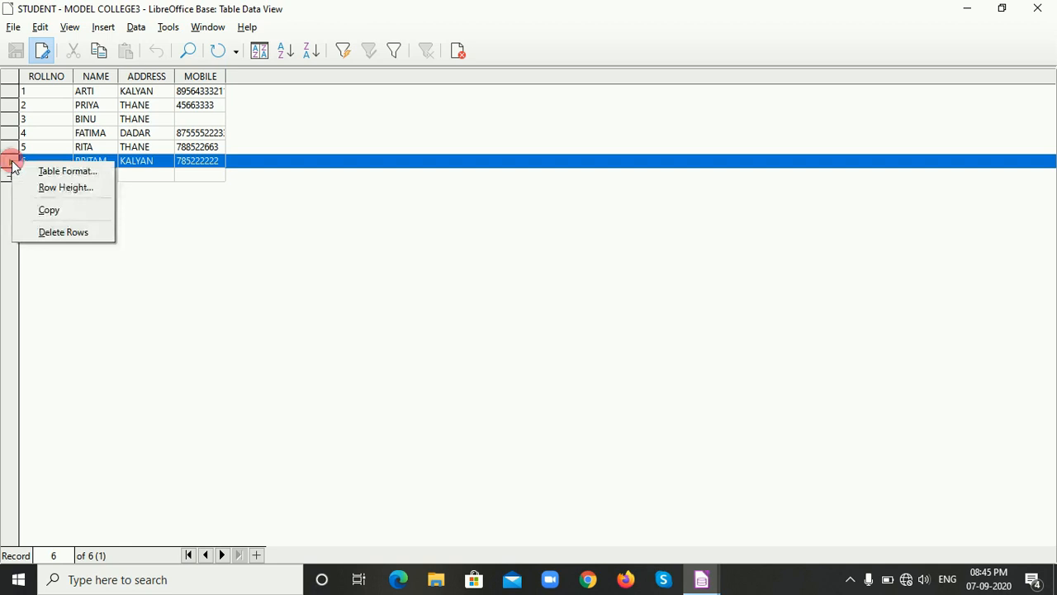
click(58, 234)
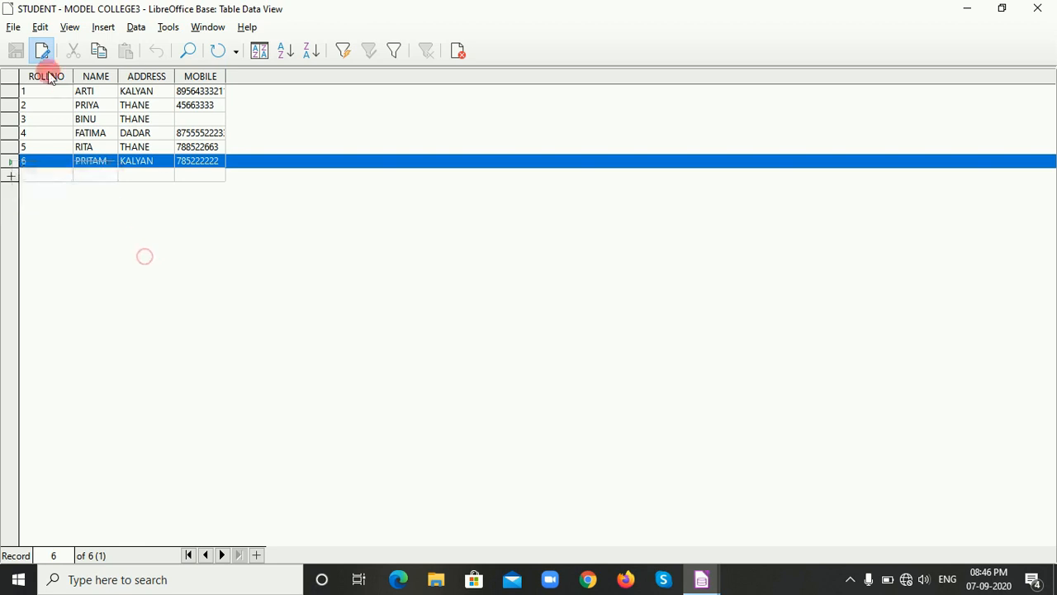
click(40, 27)
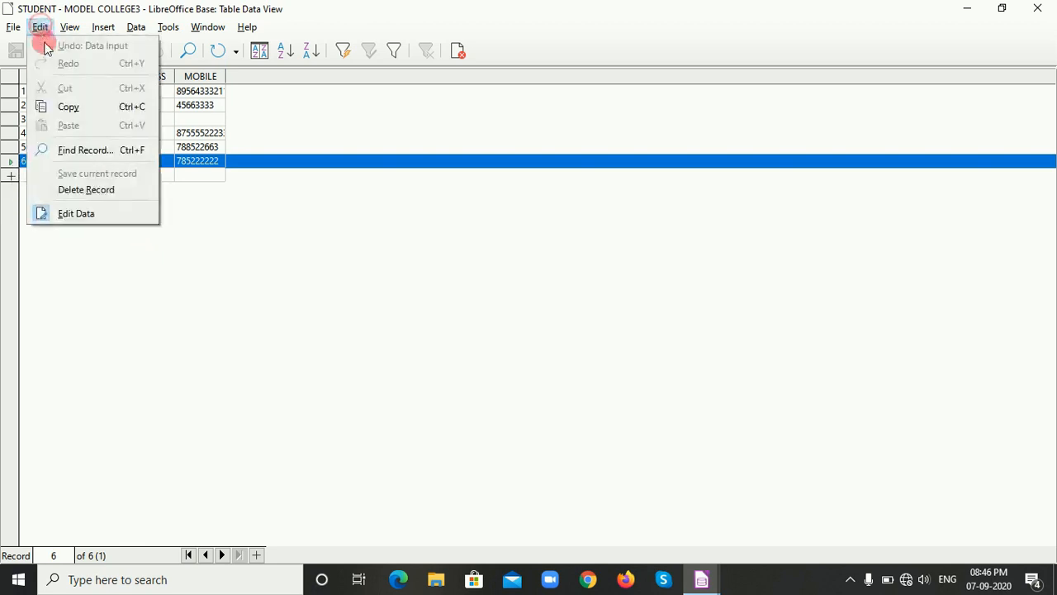
click(83, 190)
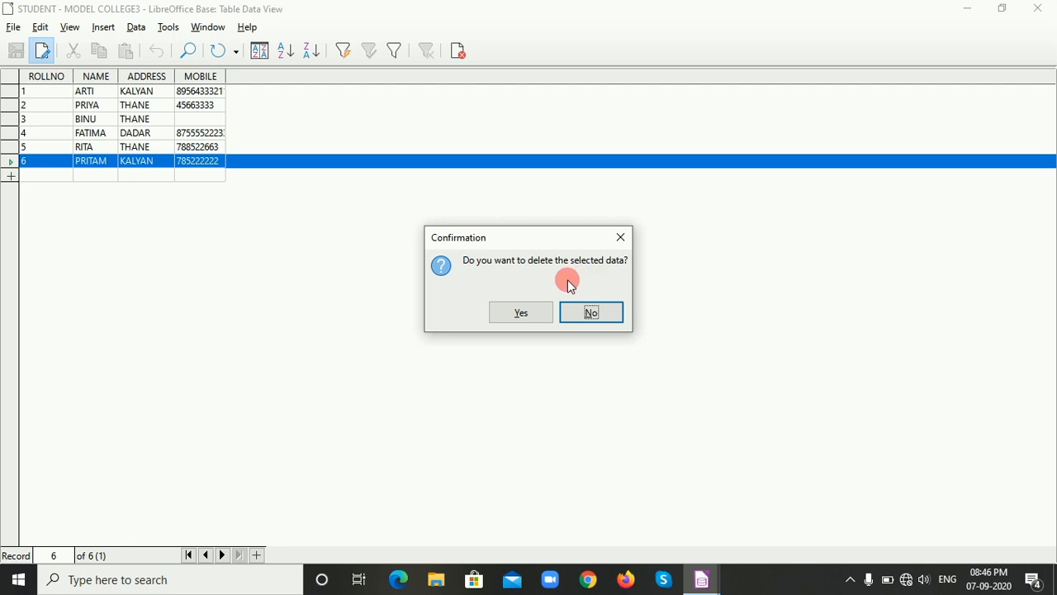
click(520, 311)
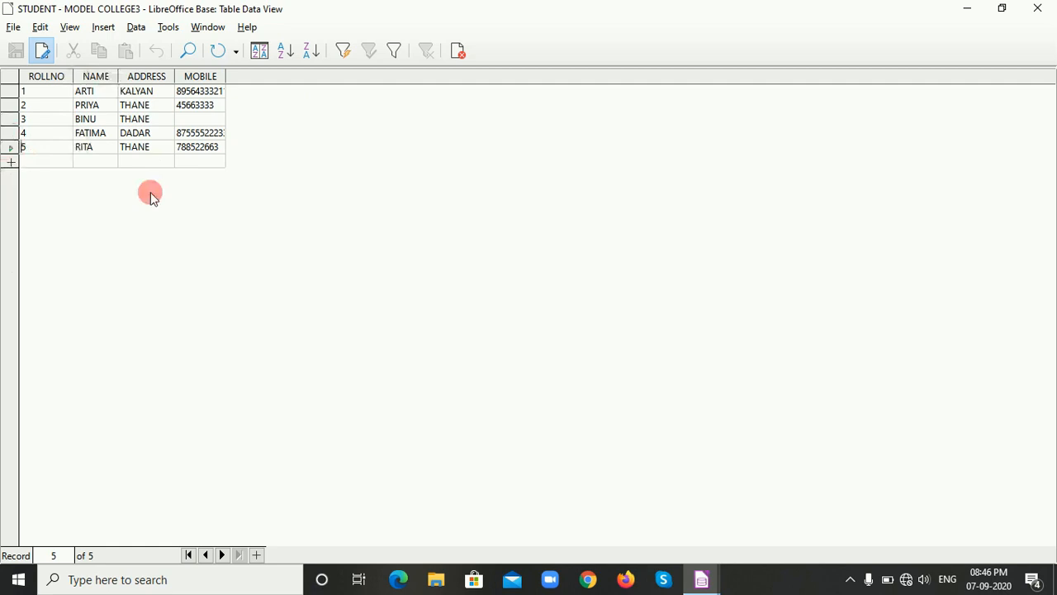
End data editing in the STUDENT table and close it.
click(48, 54)
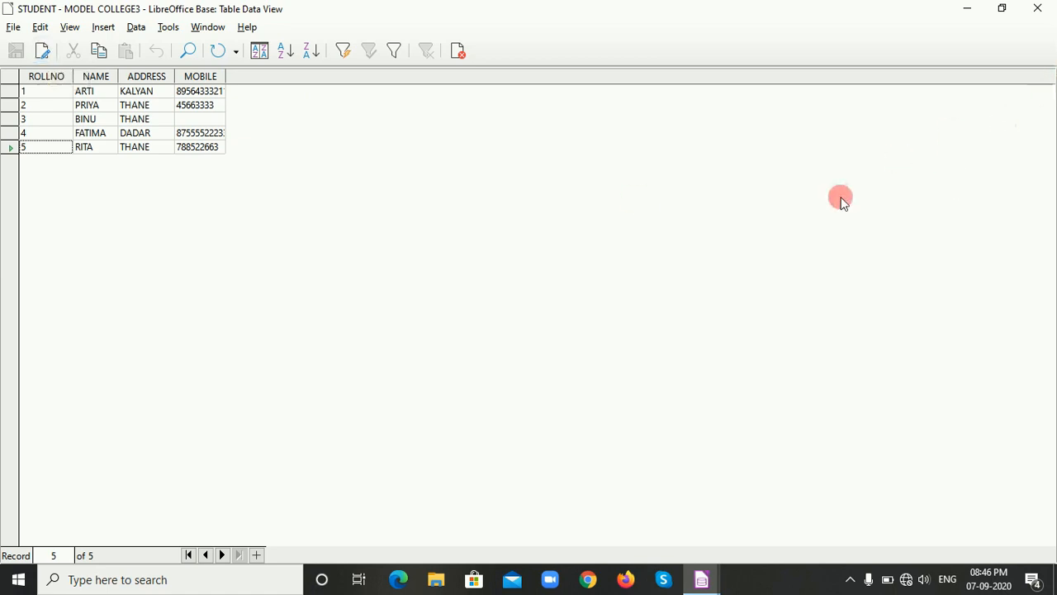
click(457, 53)
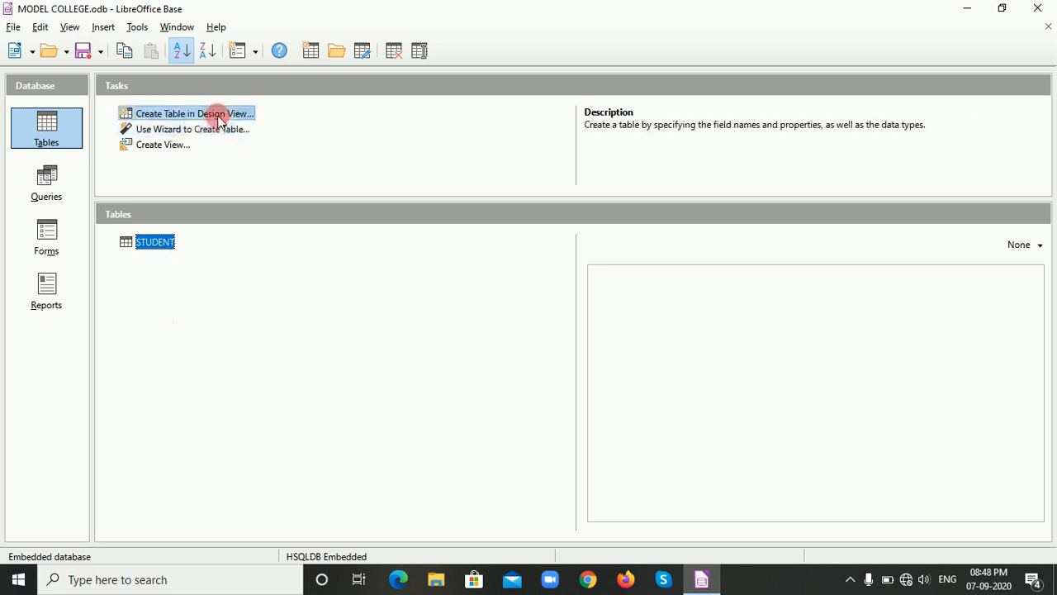
Start the Table Wizard, browse the Personal sample tables, and choose the Customers sample table from the Business category.
click(180, 132)
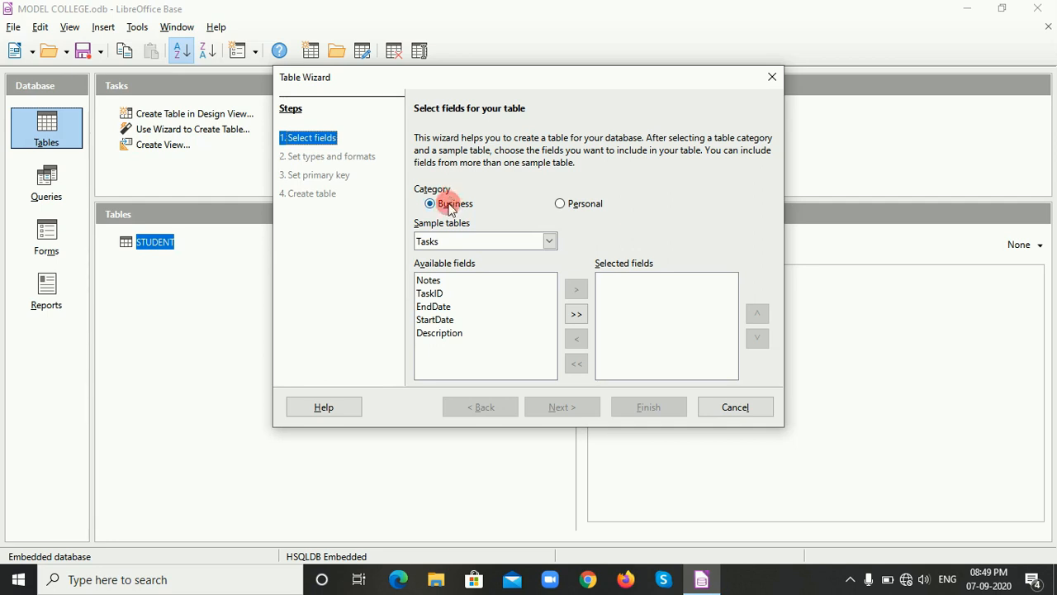
click(580, 204)
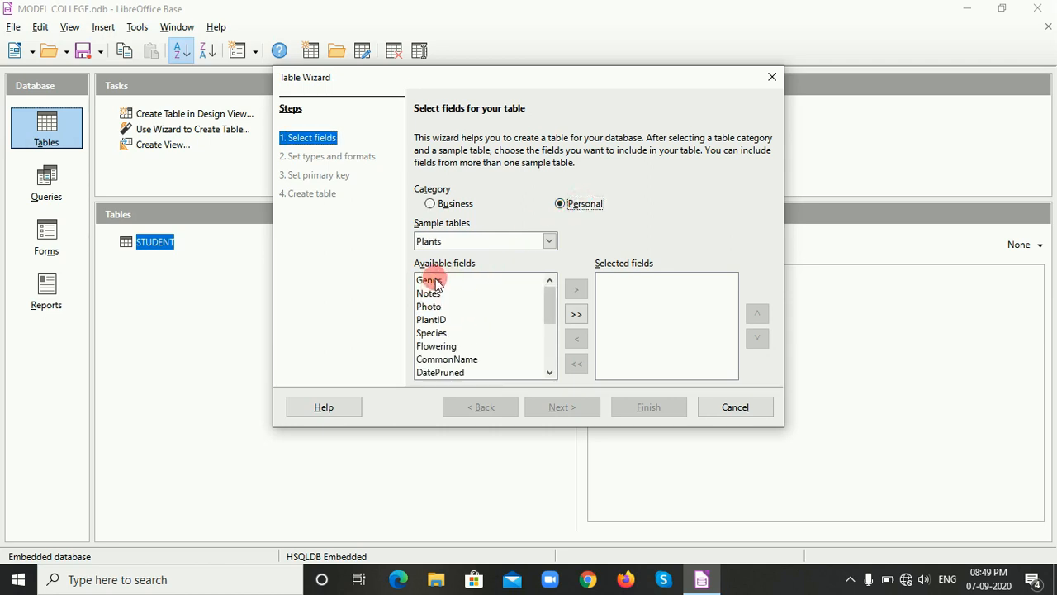
click(549, 240)
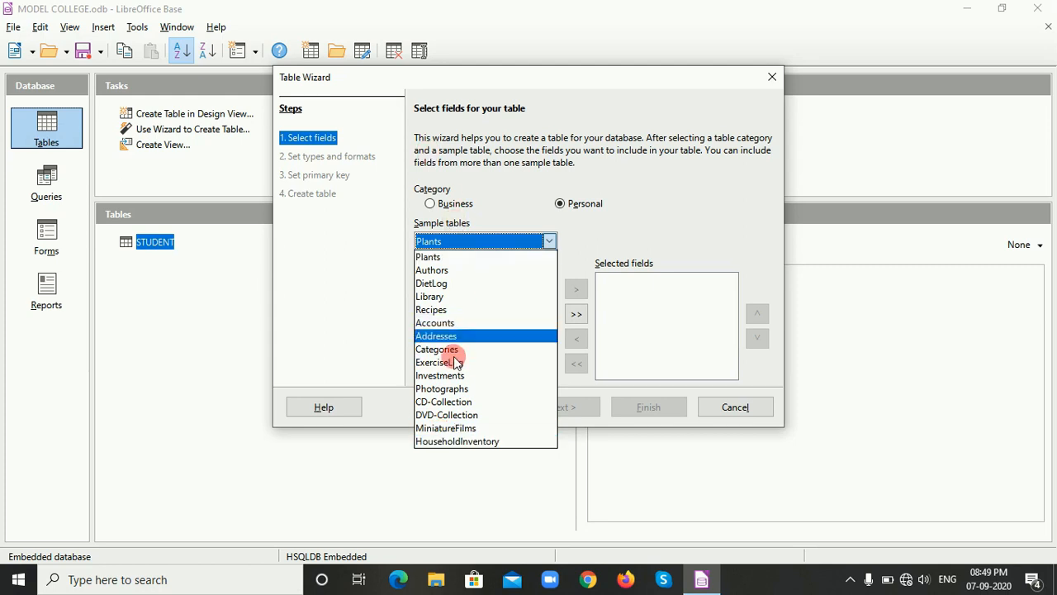
click(442, 209)
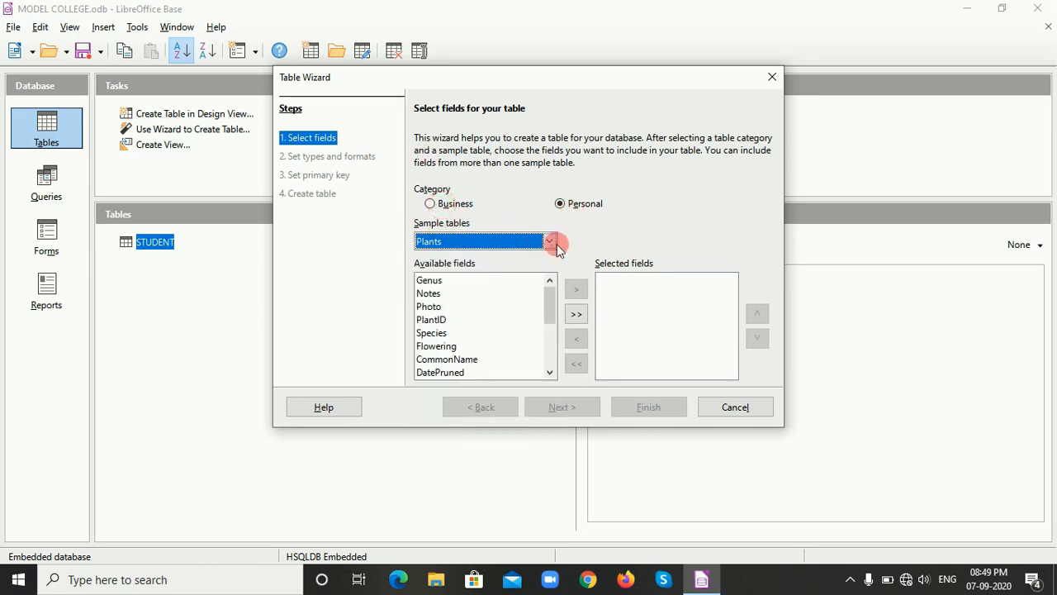
click(431, 205)
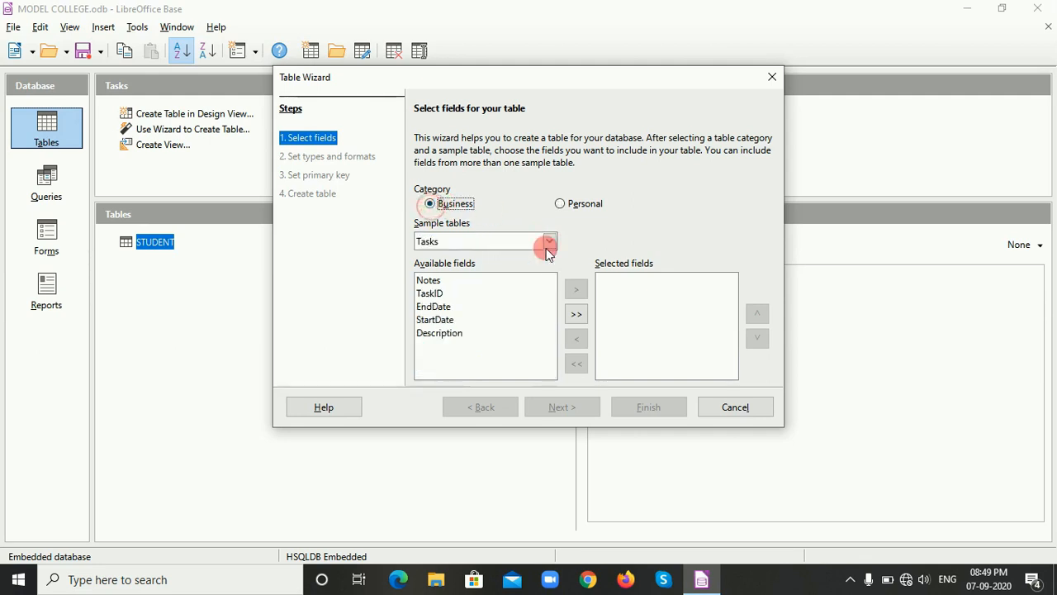
click(549, 241)
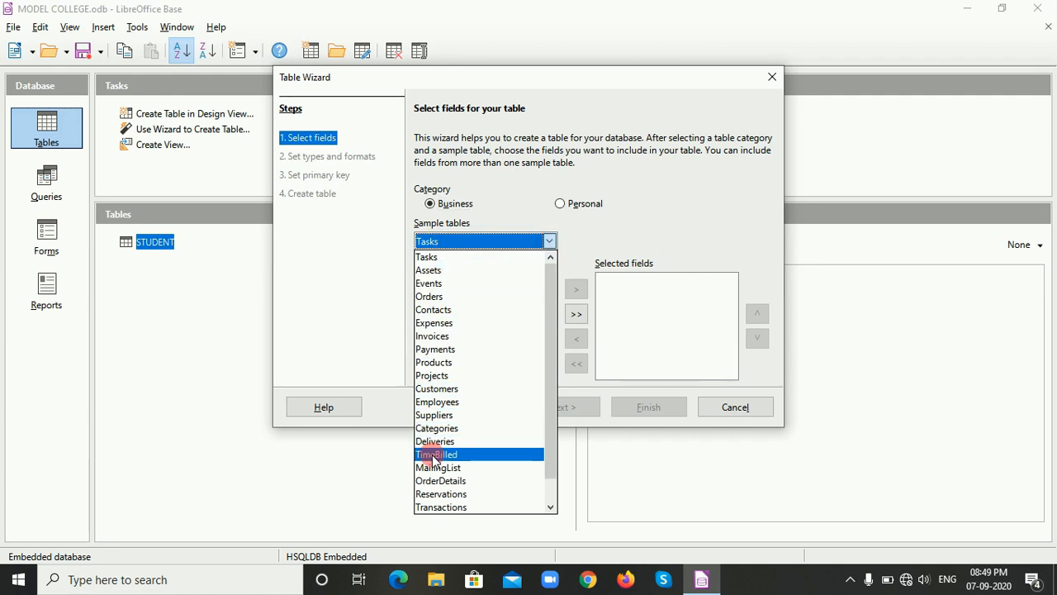
click(437, 390)
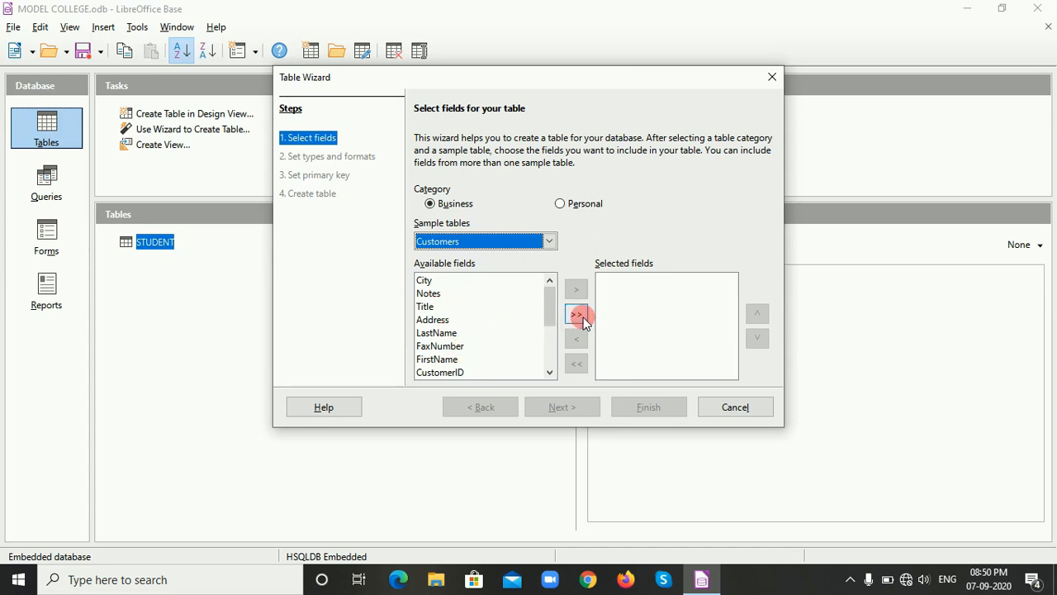
Add all available Customers fields to the selected fields and remove them all again.
click(458, 372)
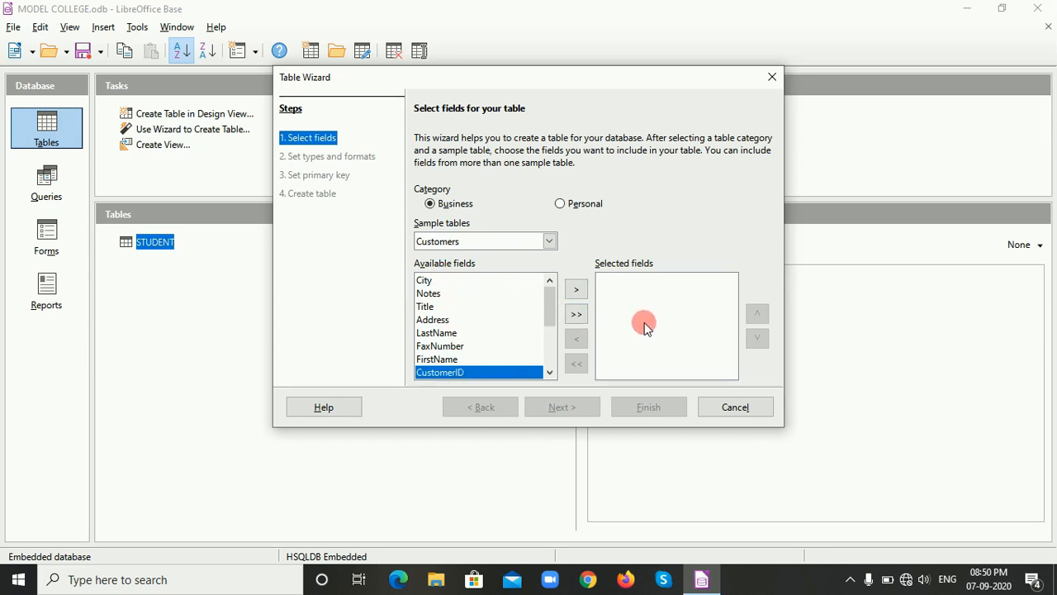
click(576, 314)
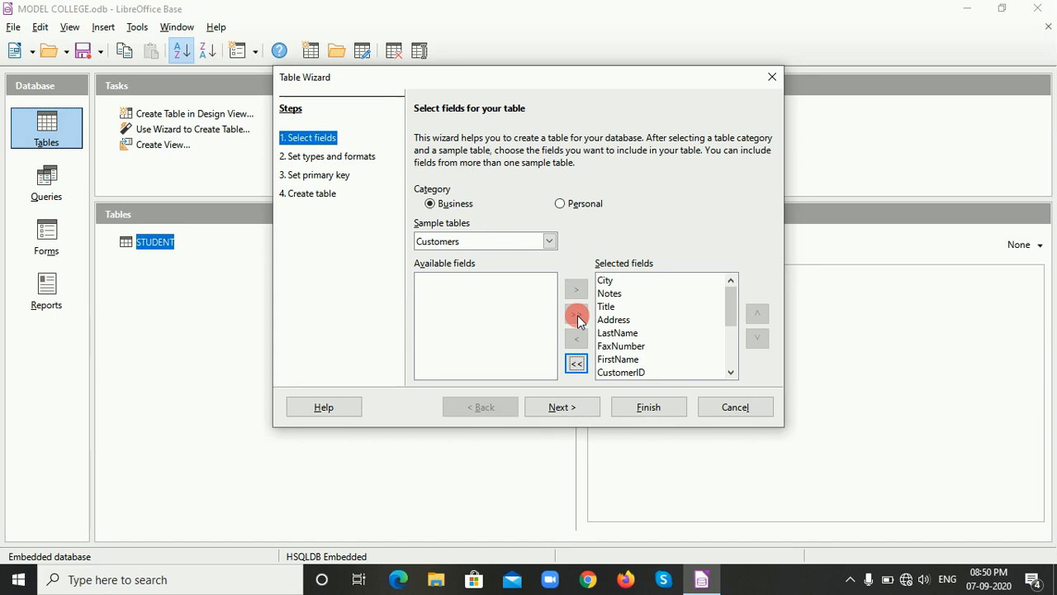
click(654, 321)
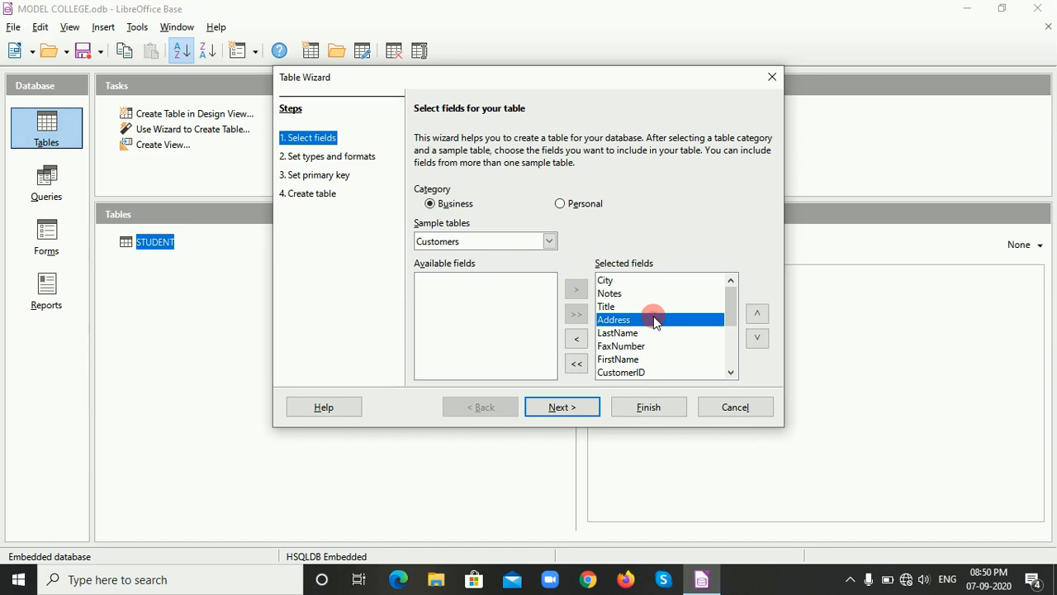
click(576, 366)
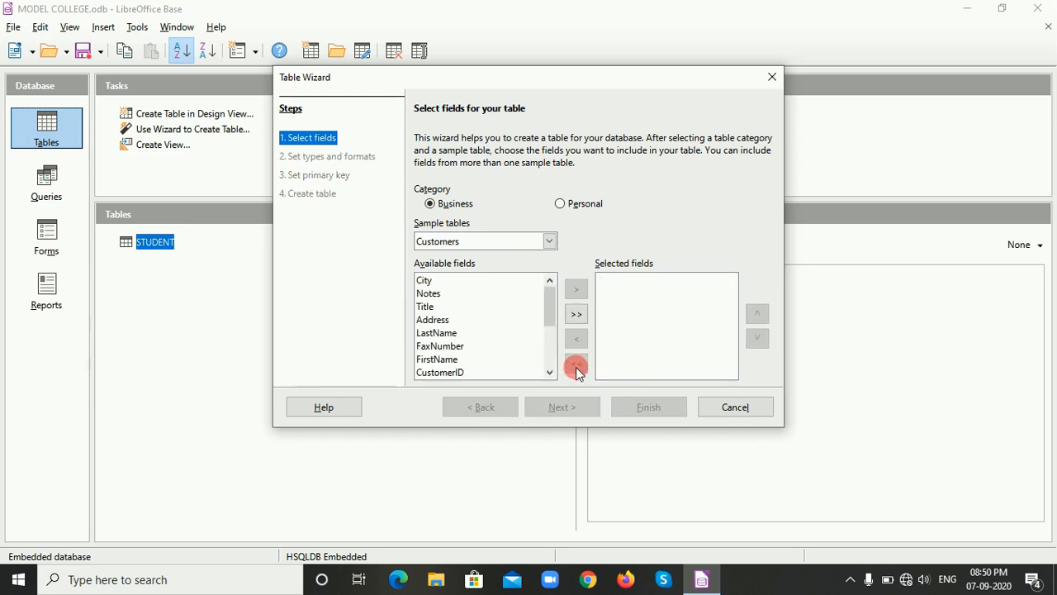
Add the CustomerID, FirstName and LastName fields to the new table's selected fields.
click(440, 371)
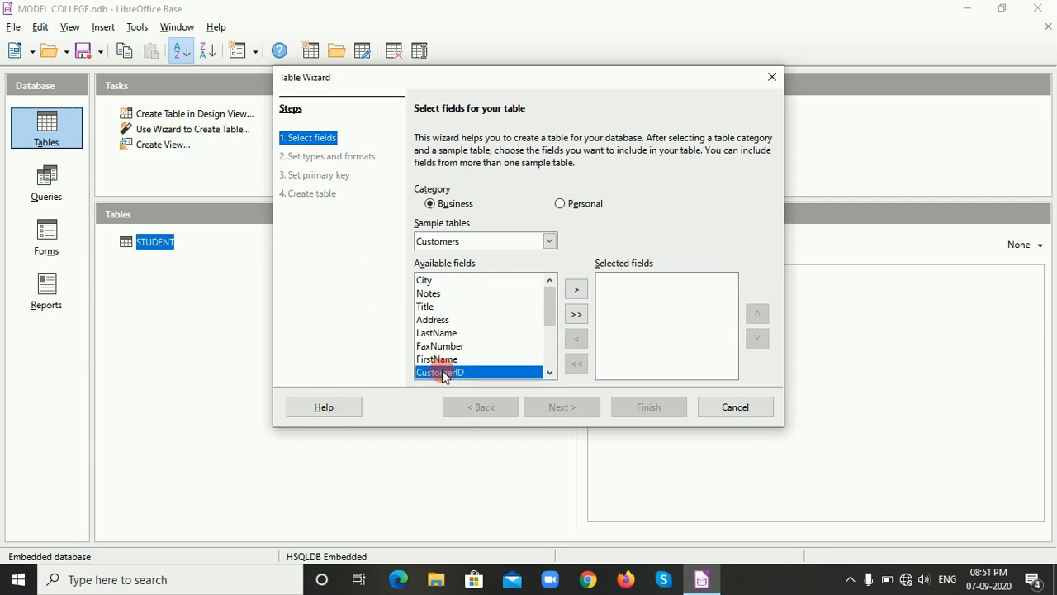
click(575, 291)
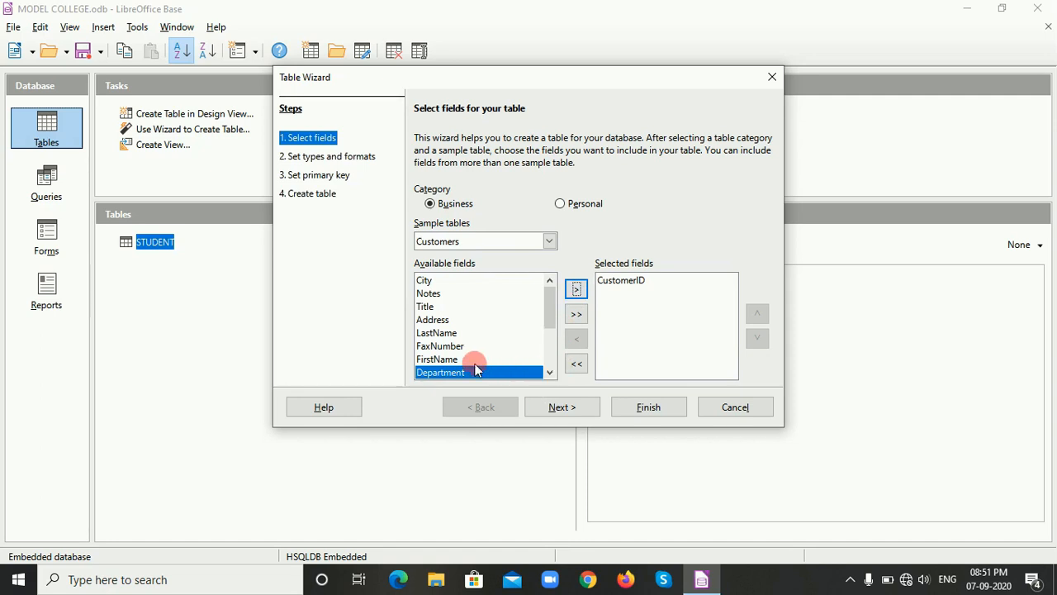
click(440, 359)
click(576, 291)
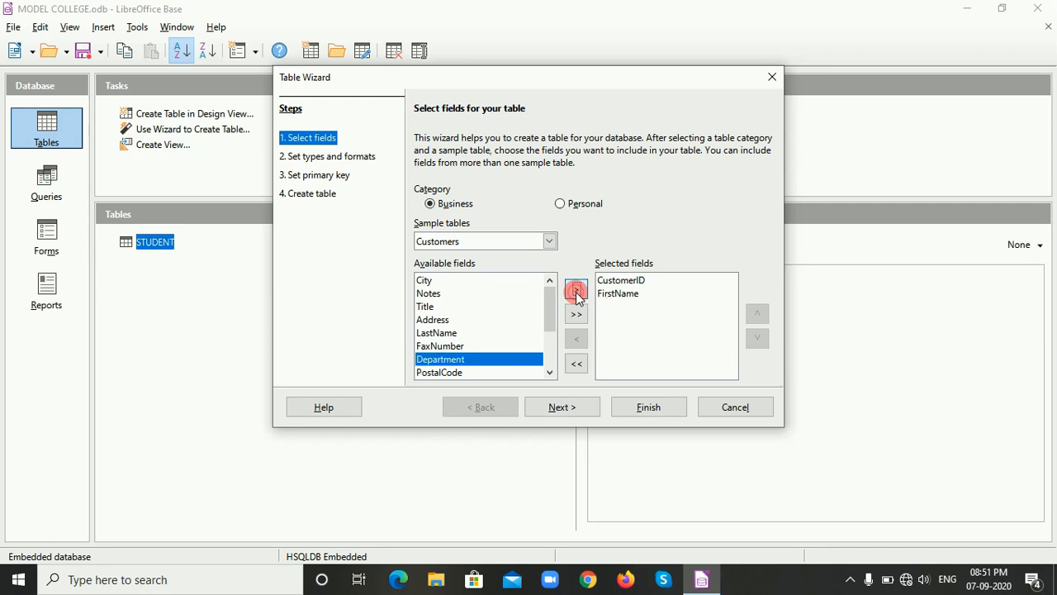
click(438, 334)
click(575, 290)
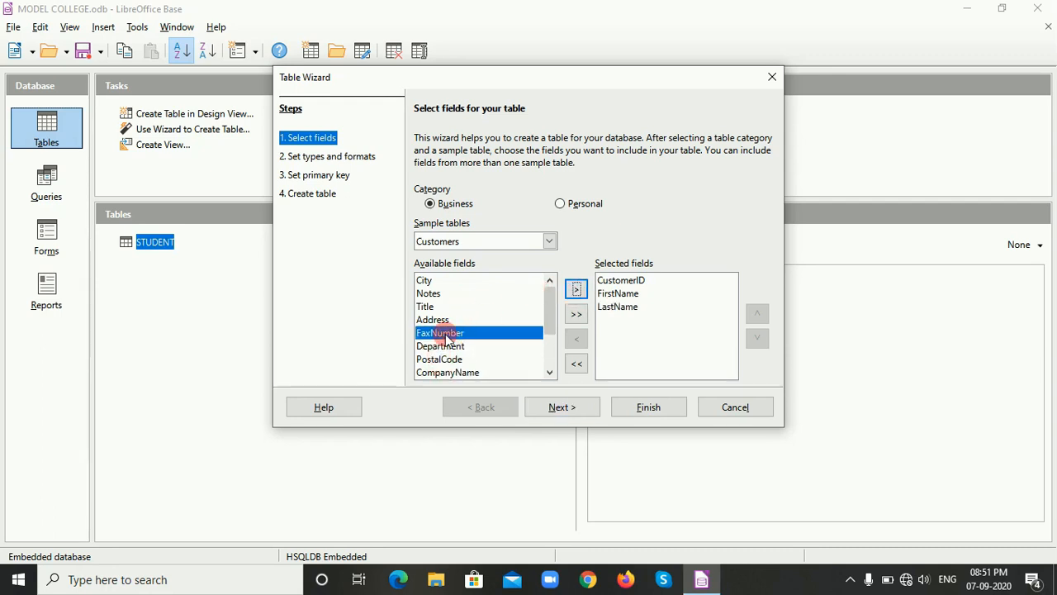
Add the Department and Address fields to the selection and finish the wizard to create the Customers table.
click(550, 372)
click(549, 373)
click(549, 372)
click(549, 373)
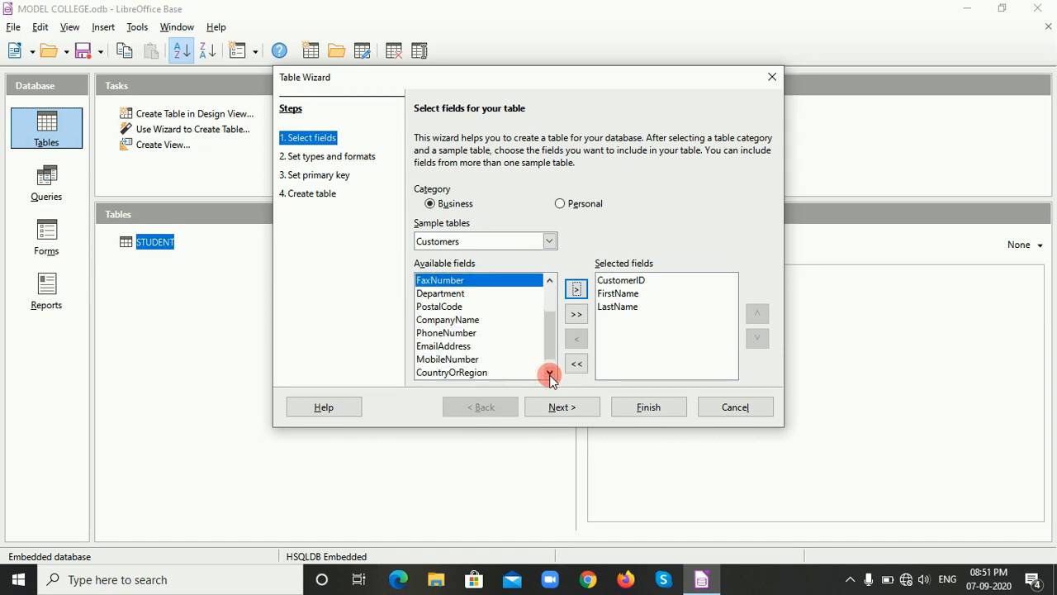
click(450, 295)
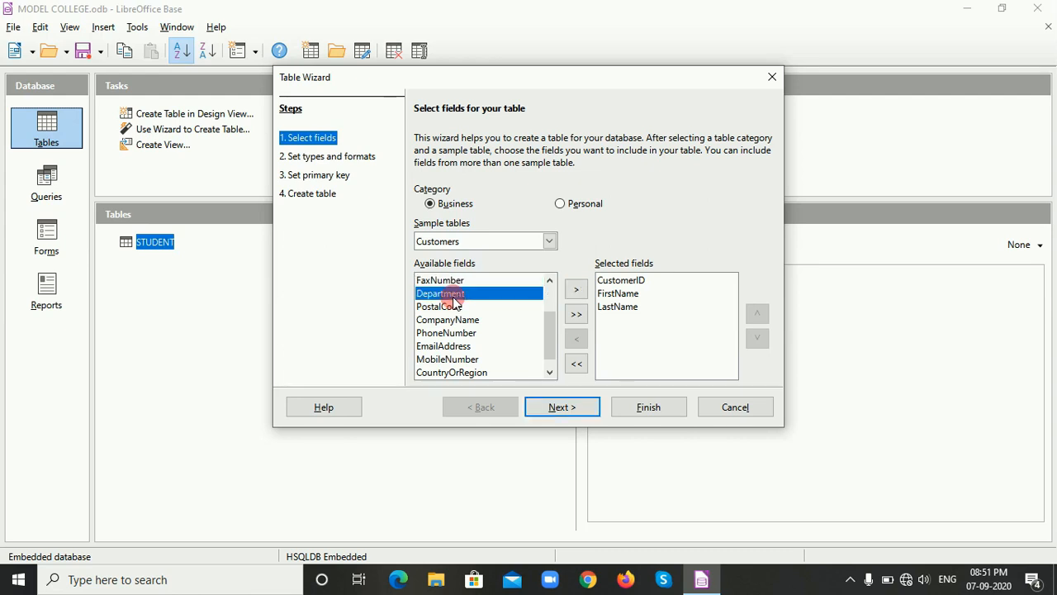
click(575, 289)
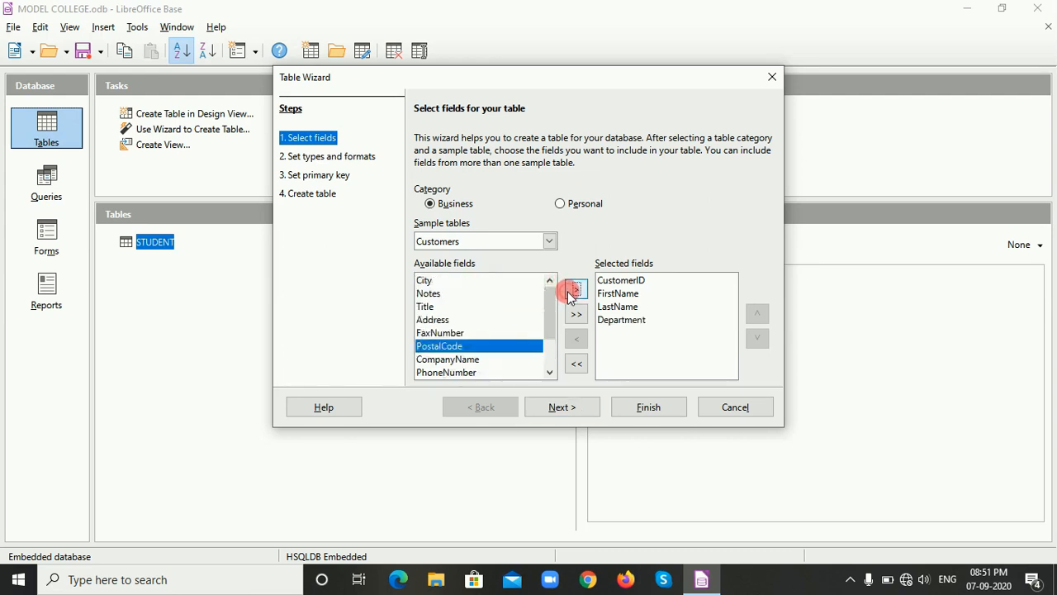
click(430, 321)
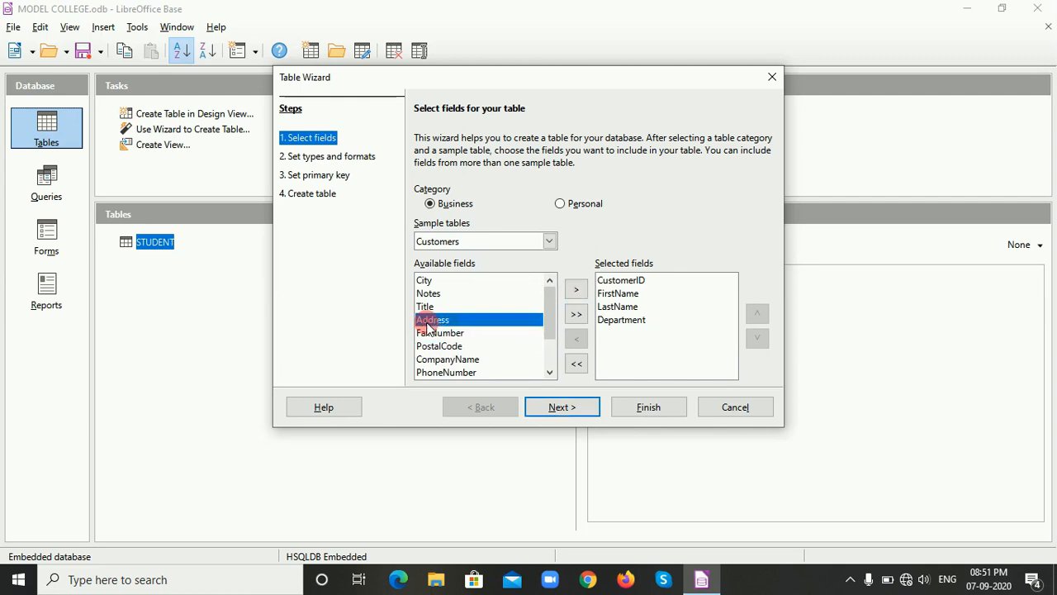
click(575, 293)
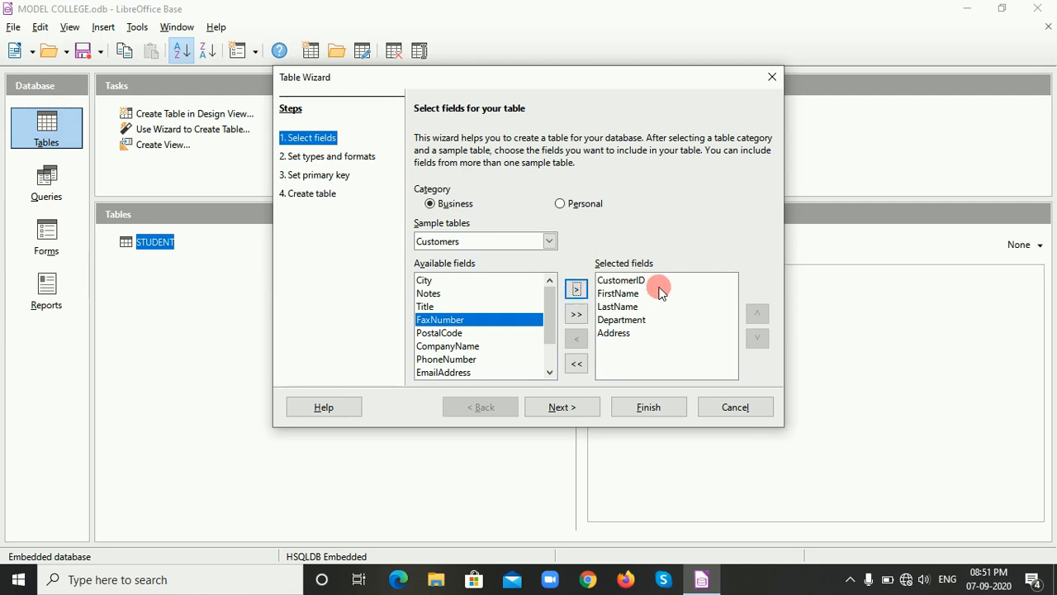
click(649, 409)
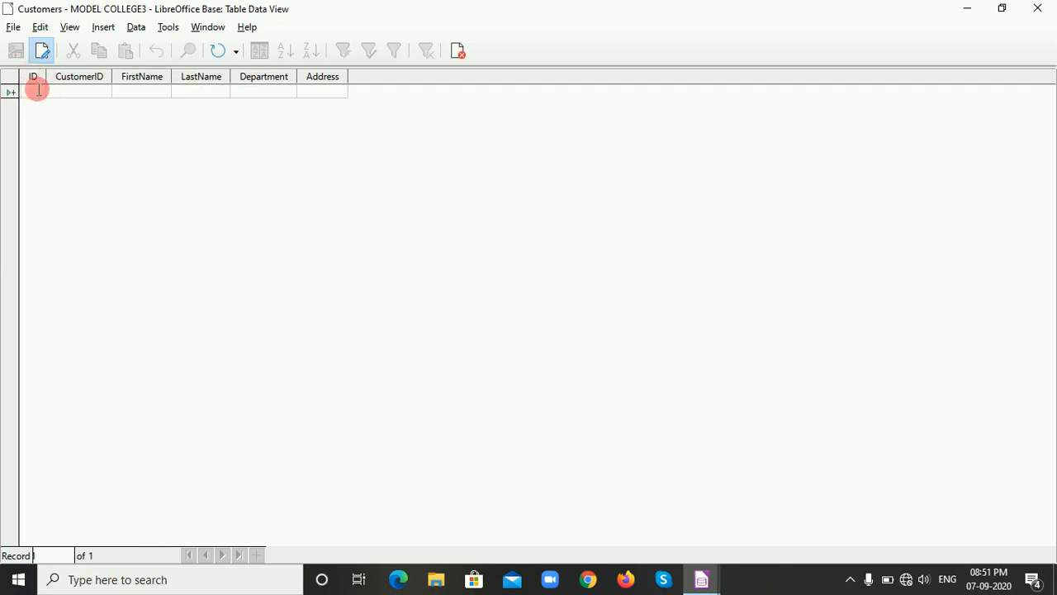
Enter the first Customers record with ID 1, the customer's ID, first name, last name and address, and department HR.
text(1)
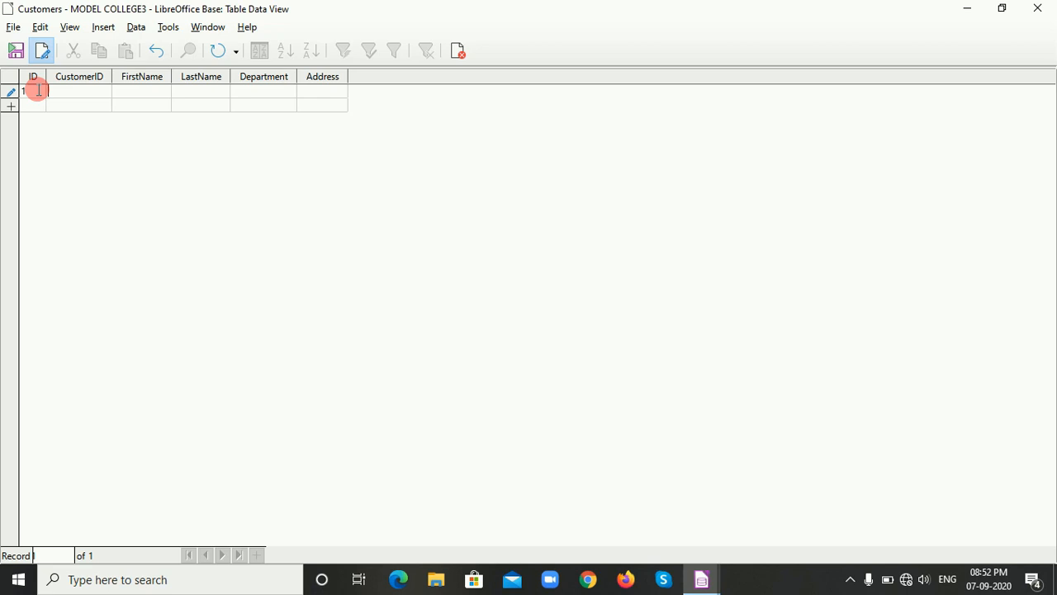
text(101)
key(Tab)
text(AR)
key(BackSpace)
key(Tab)
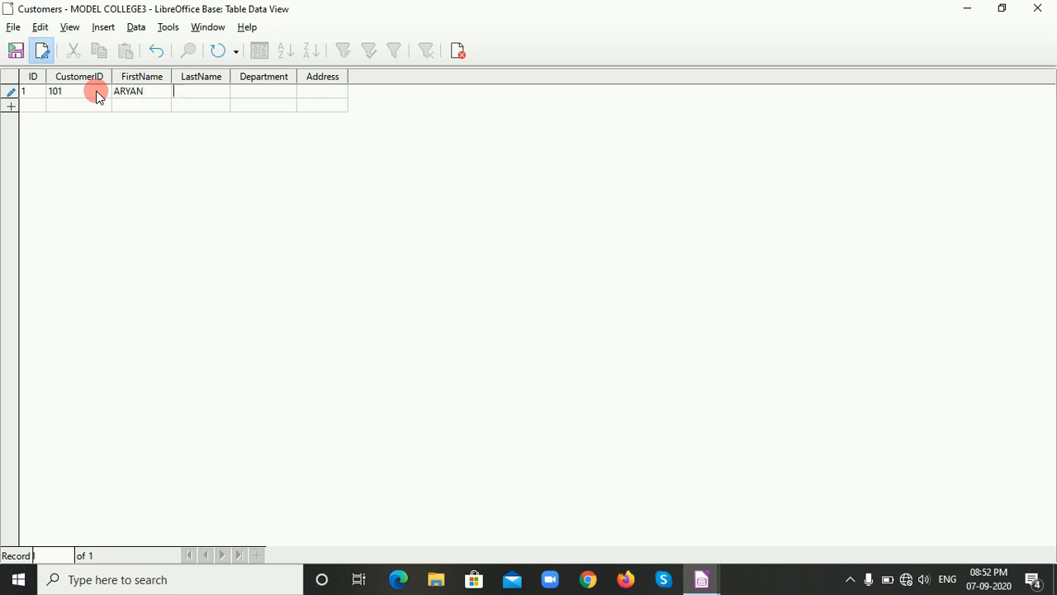
key(Tab)
text(HR)
key(Tab)
text(DADAR)
key(Tab)
Enter the second Customers record with ID 2, the customer's ID, first name, last name and address, and department MARKETING.
text(2)
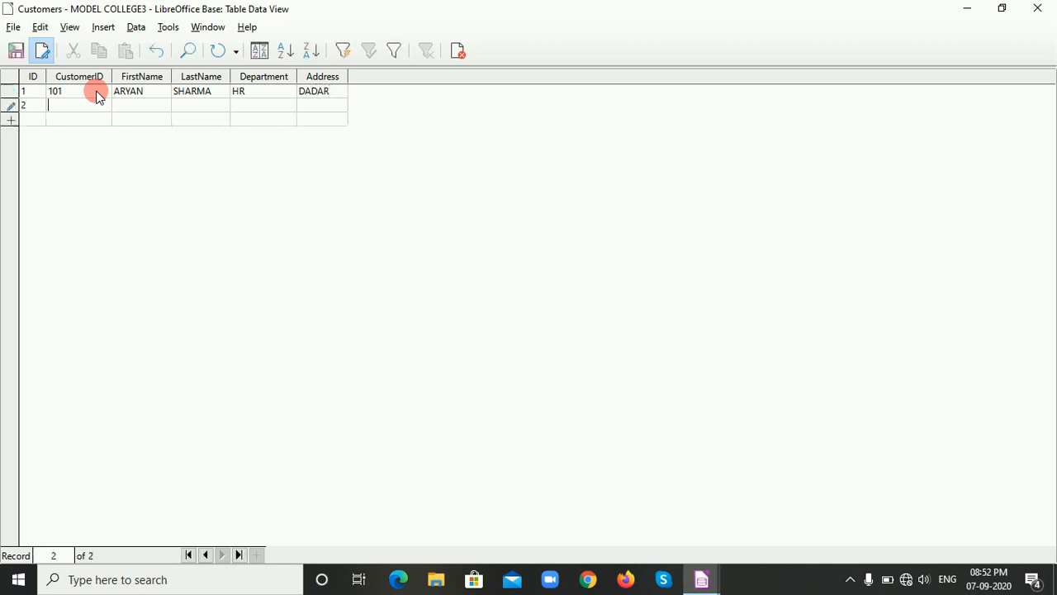
text(102)
key(Tab)
key(Tab)
key(Tab)
text(M)
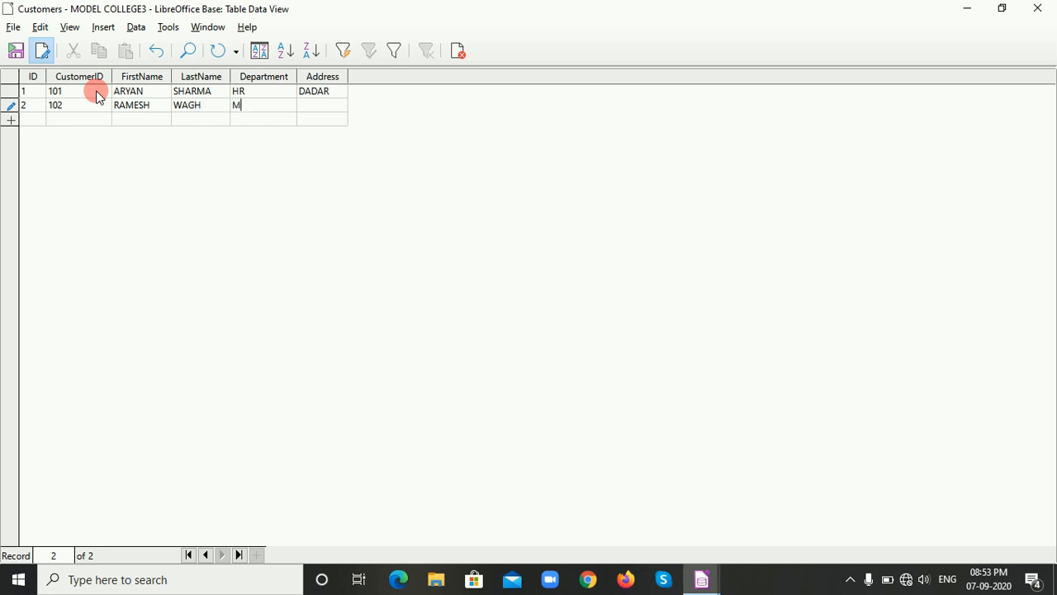
text(ARKETING)
key(Tab)
text(THANW)
key(BackSpace)
text(E)
key(Tab)
Enter the third Customers record with ID 3, the customer's ID, first name, last name and address, and department SOFTWARE.
text(3)
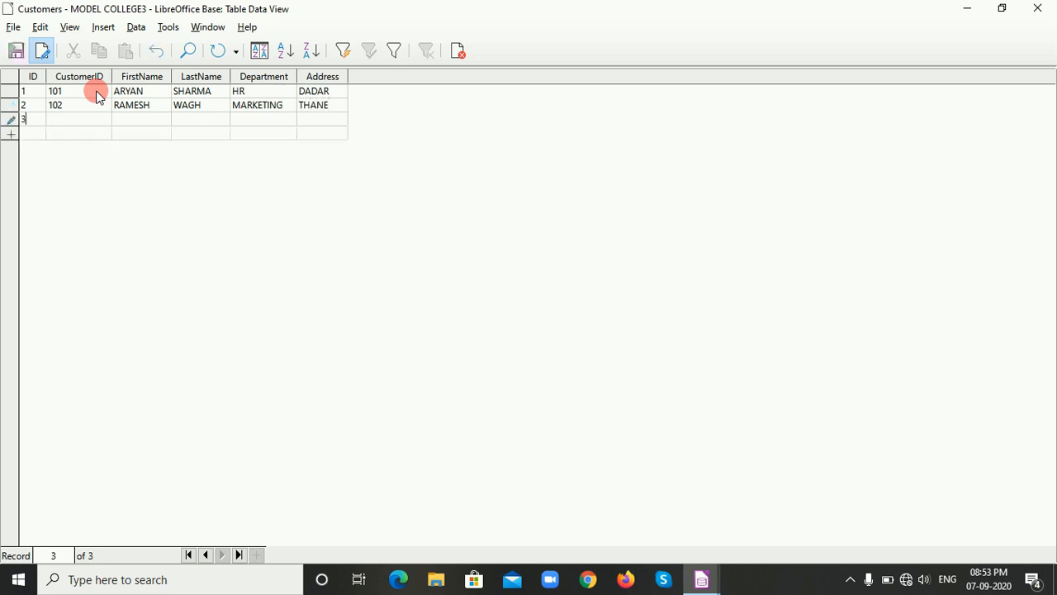
text(103)
key(Tab)
key(Tab)
key(Tab)
text(SOFTWARE)
key(Tab)
text(THANE)
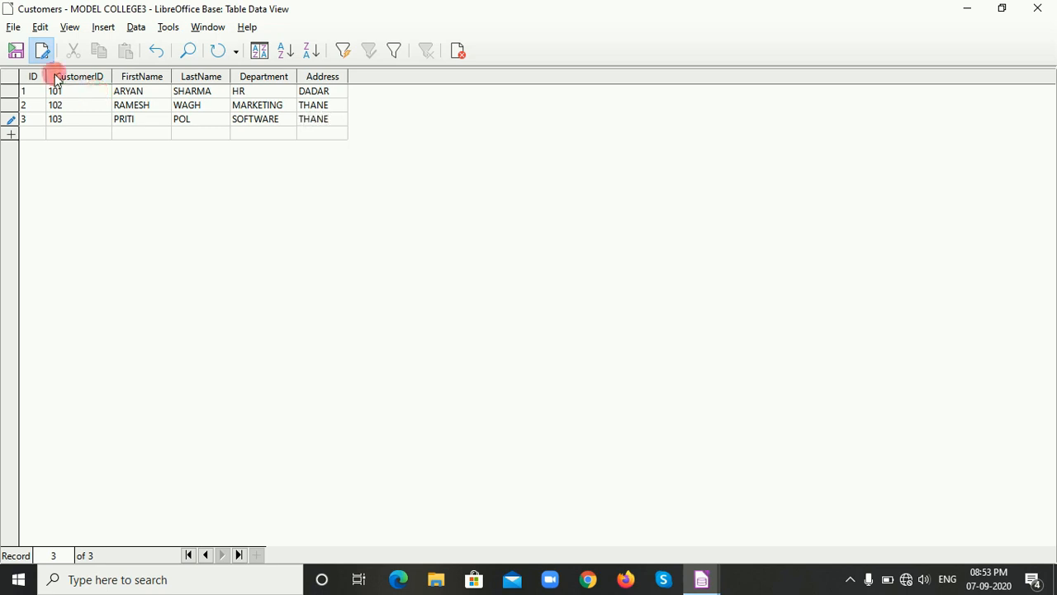
Save the current record, end data editing and close the Customers table.
click(19, 52)
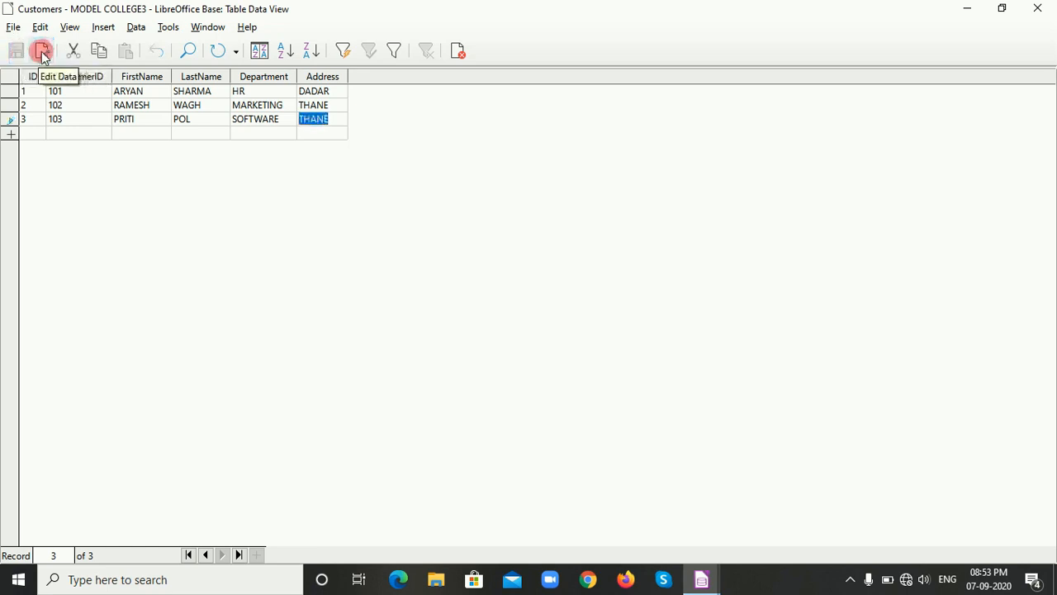
click(42, 52)
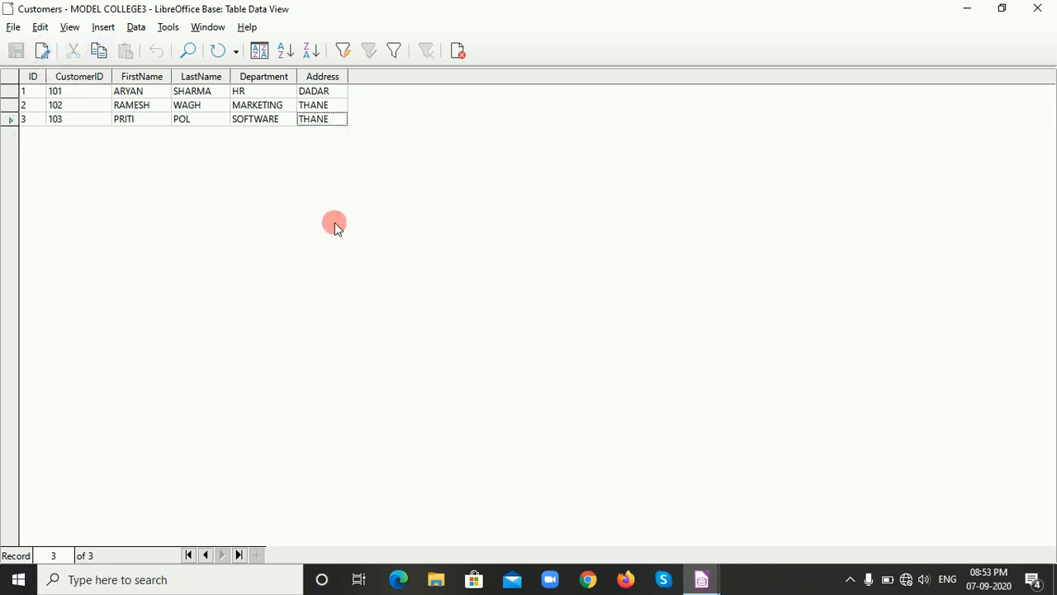
click(458, 54)
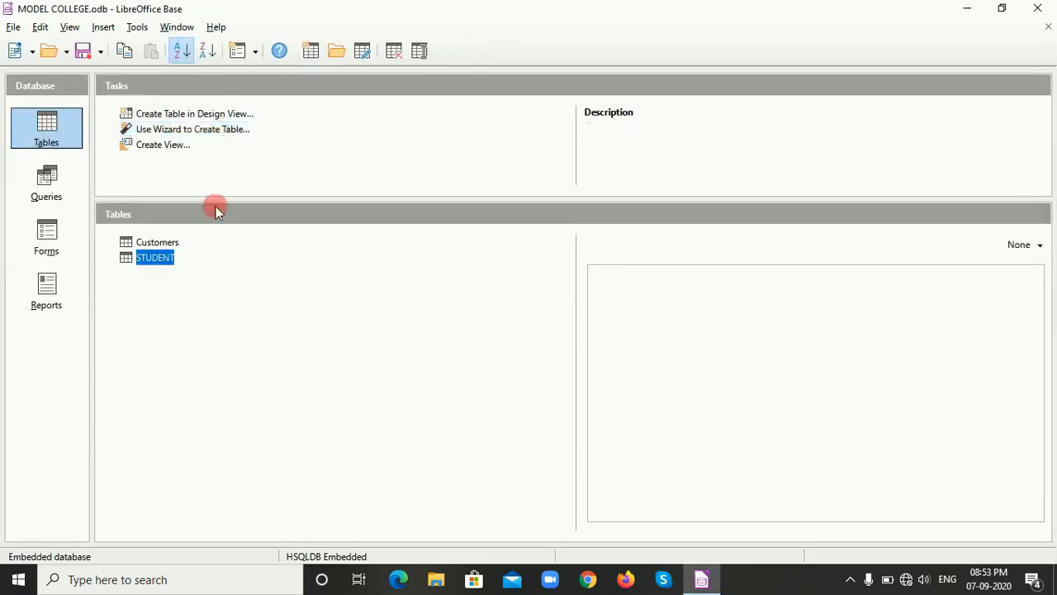
Reopen the Customers table to review its saved records, and close it.
double_click(154, 243)
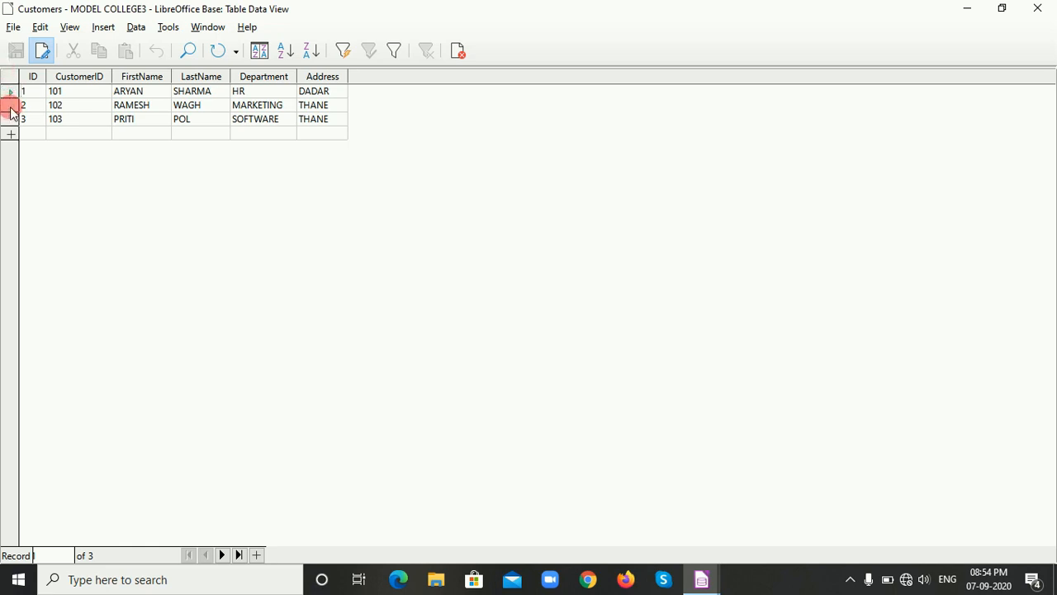
click(458, 49)
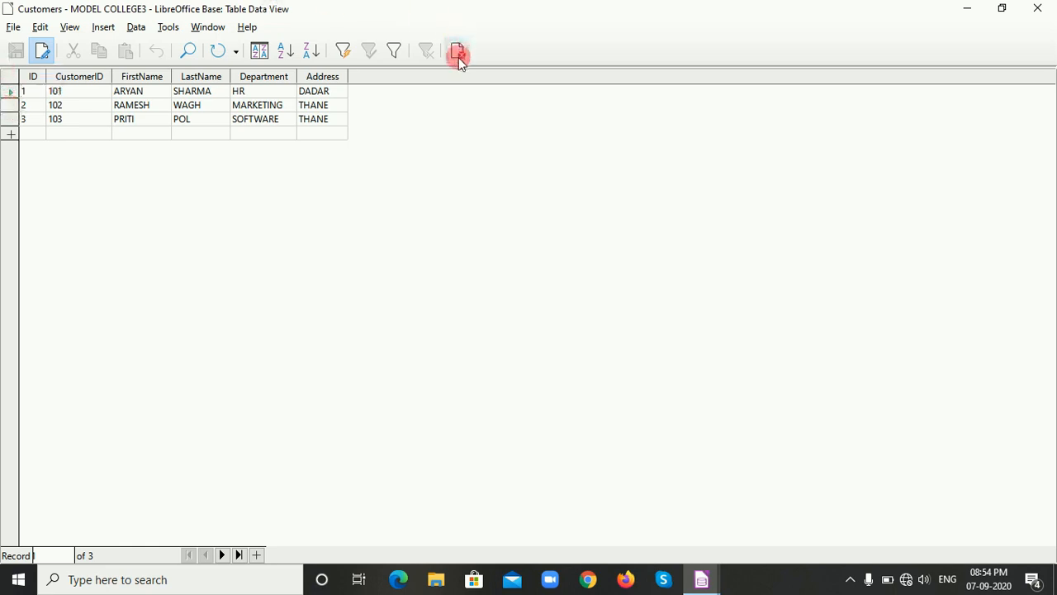
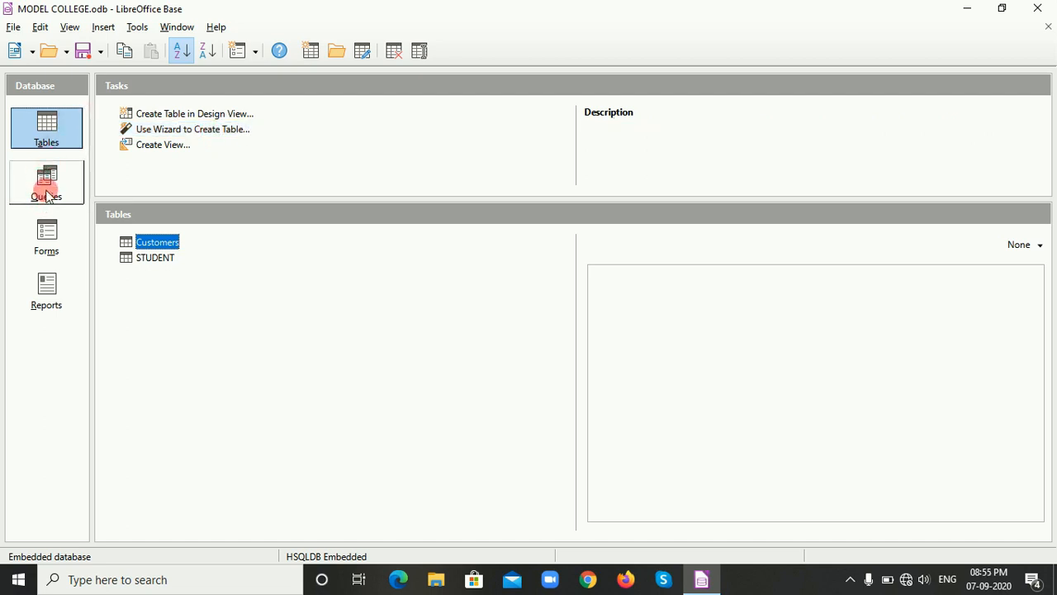
Start a new query in Design View and add the STUDENT table as its source.
click(47, 196)
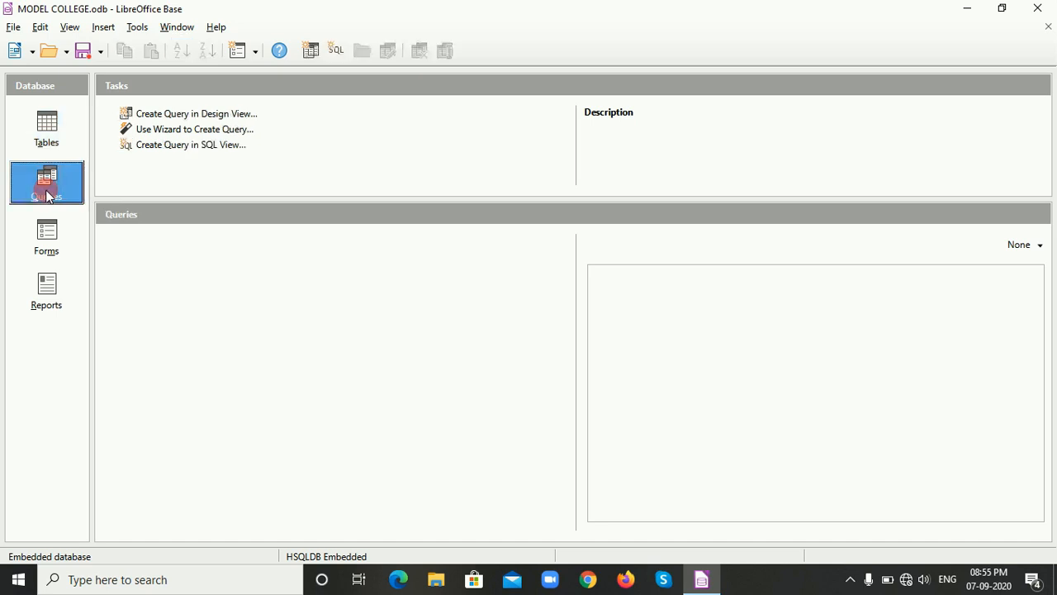
click(191, 115)
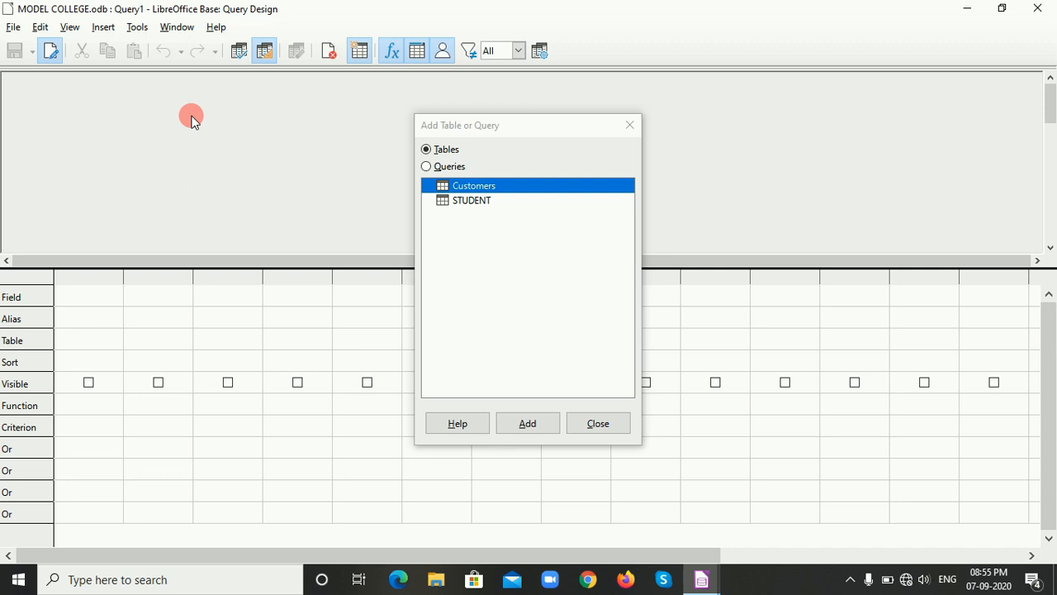
click(462, 204)
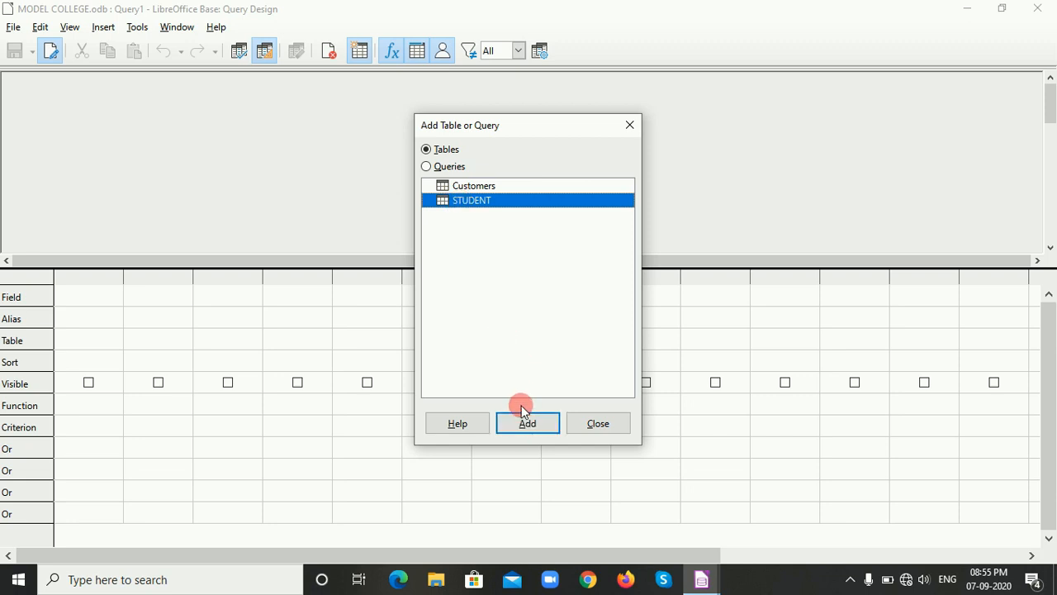
click(526, 426)
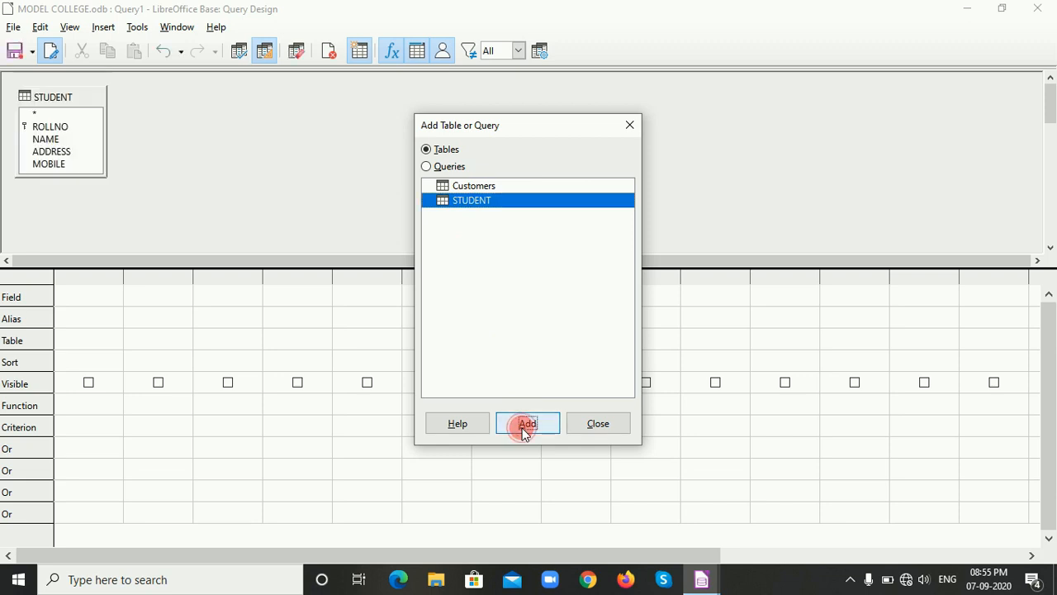
click(631, 126)
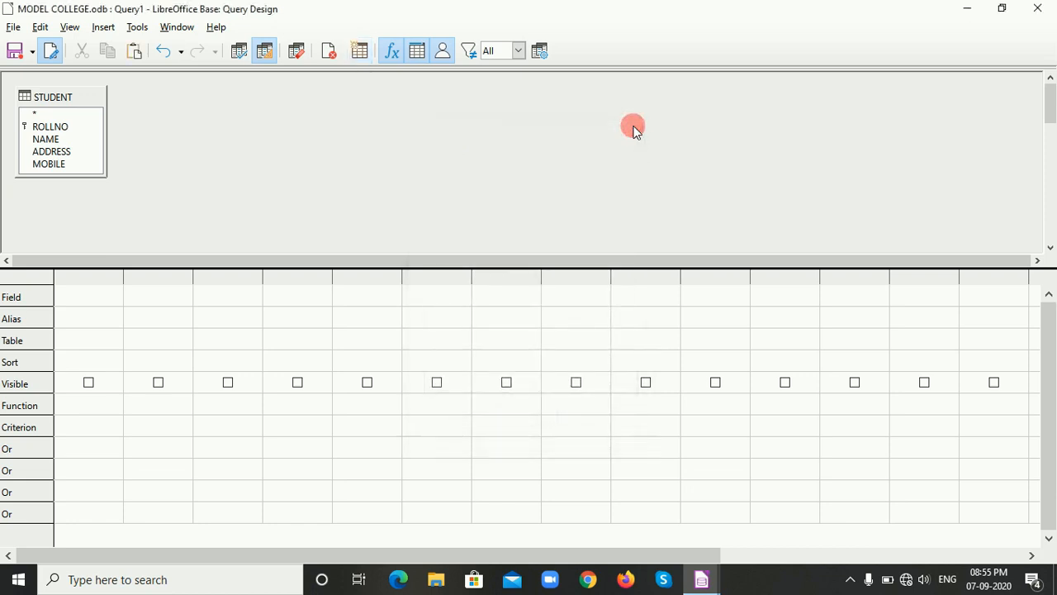
Add the STUDENT fields ROLLNO, NAME and ADDRESS as the first three columns of the query.
click(77, 297)
click(110, 295)
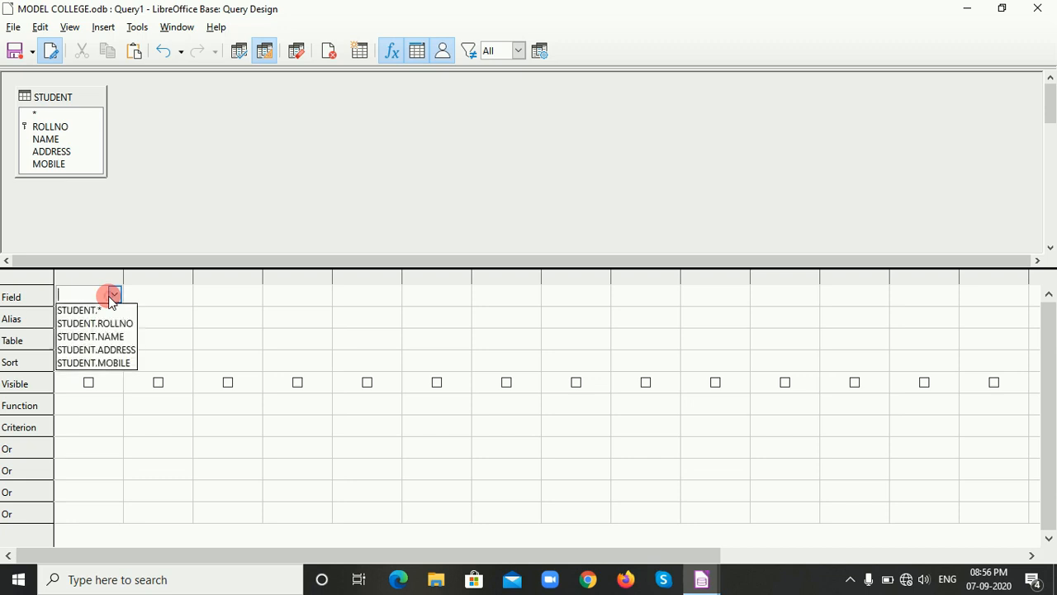
click(99, 326)
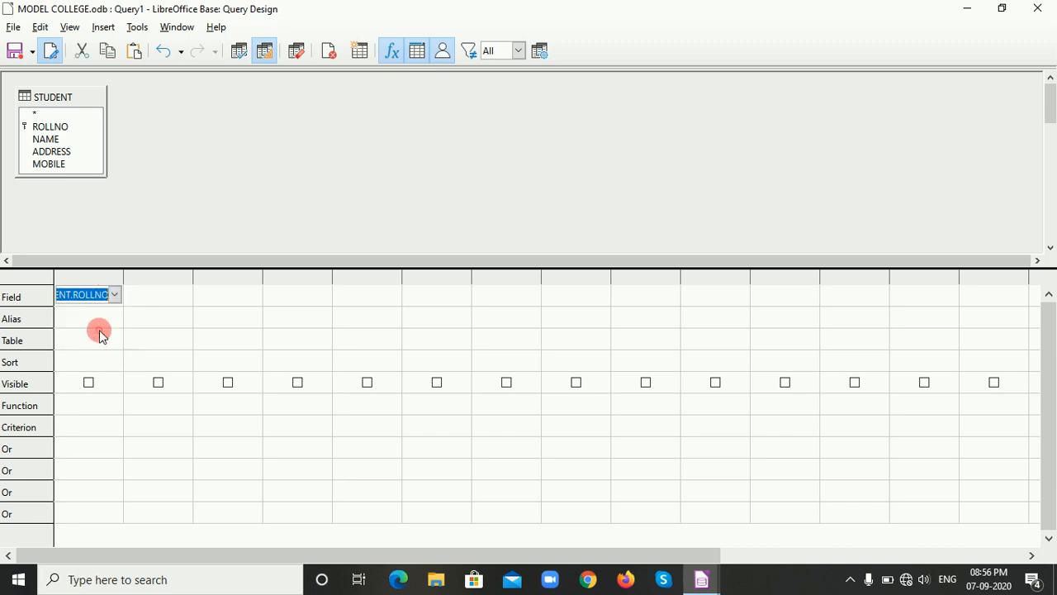
click(166, 296)
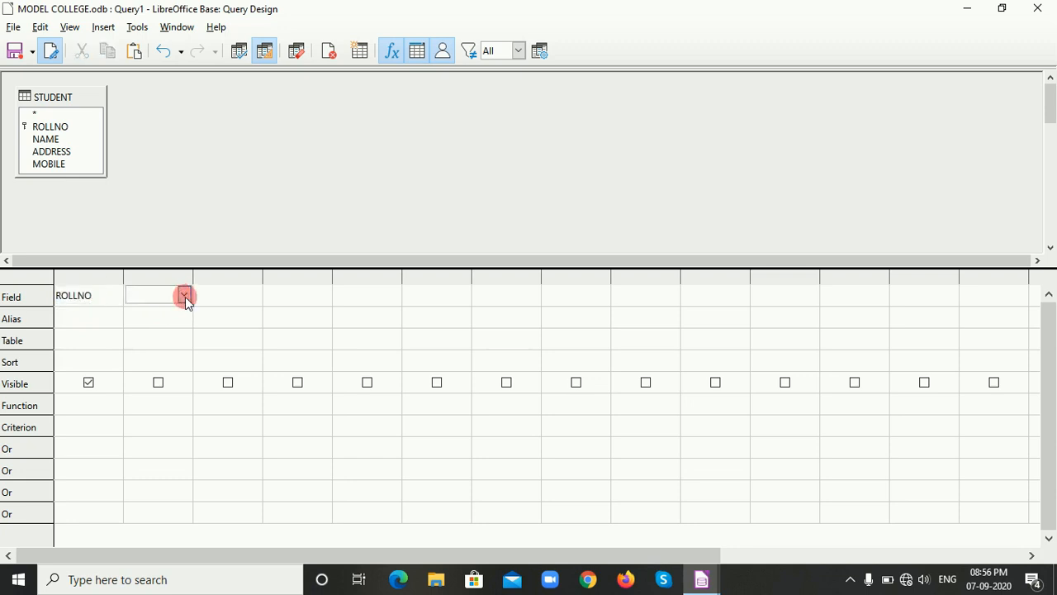
click(185, 297)
click(174, 337)
click(237, 295)
click(254, 295)
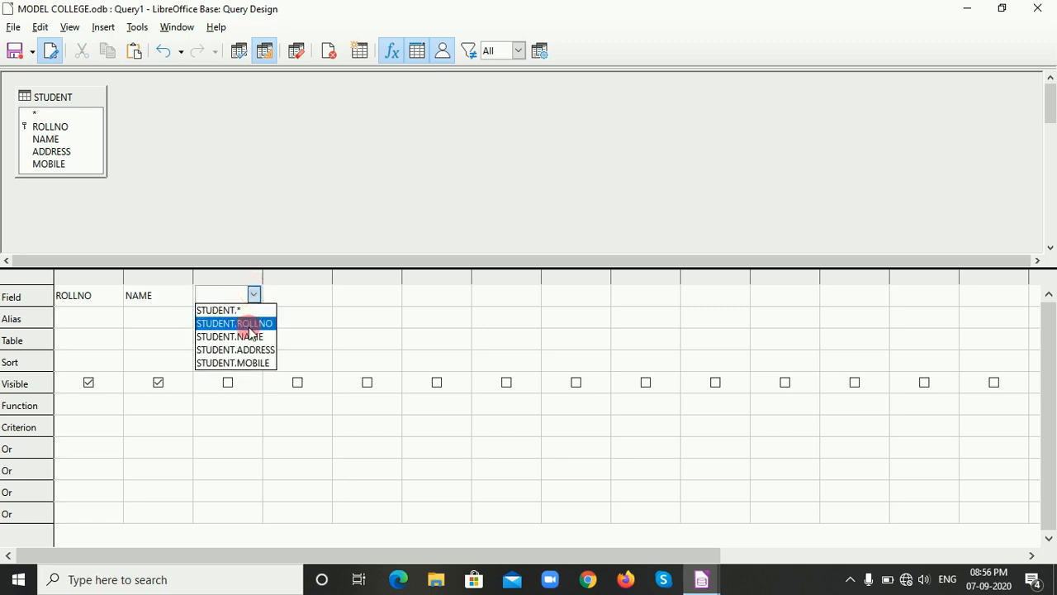
click(247, 350)
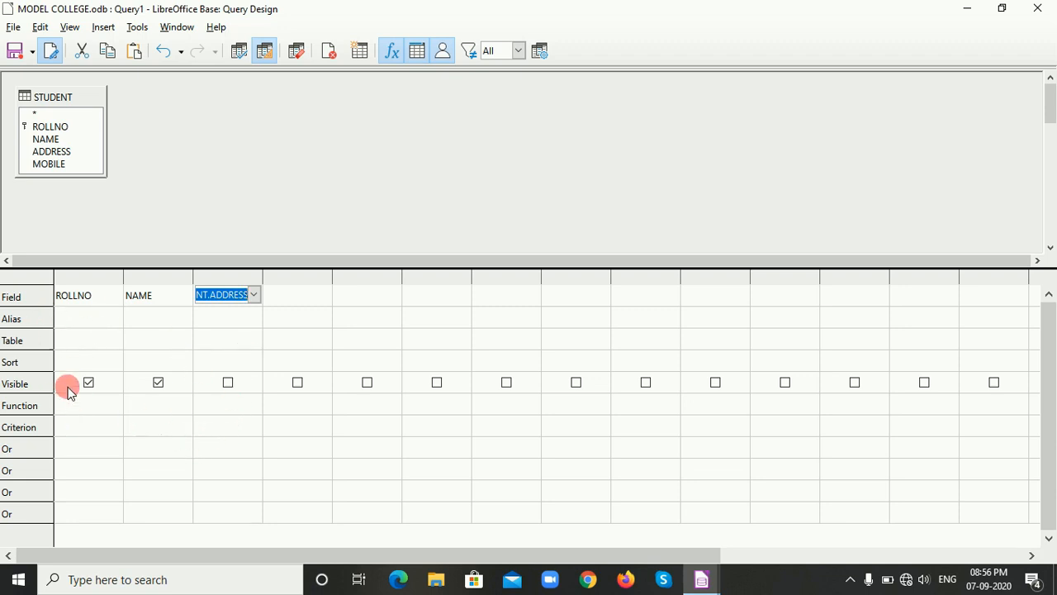
Check the source table assigned to the ROLLNO, NAME and ADDRESS columns.
click(82, 338)
click(115, 340)
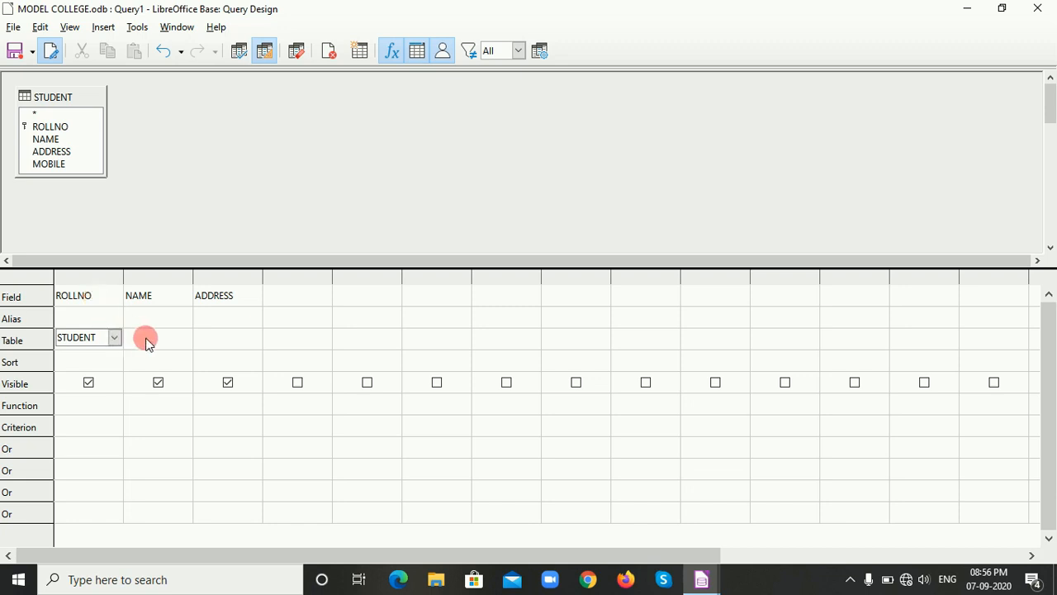
click(148, 339)
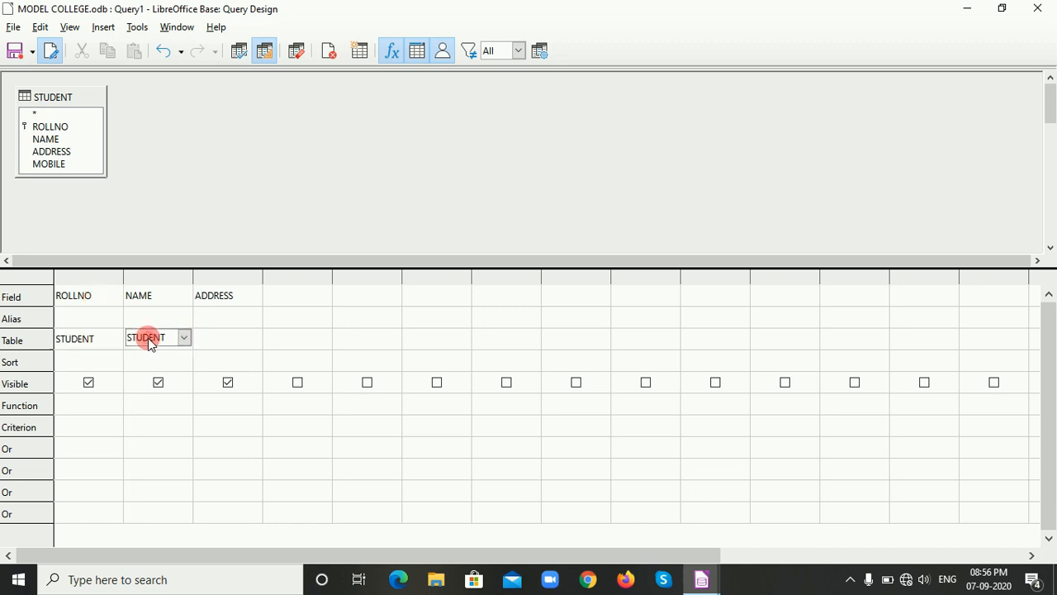
click(206, 341)
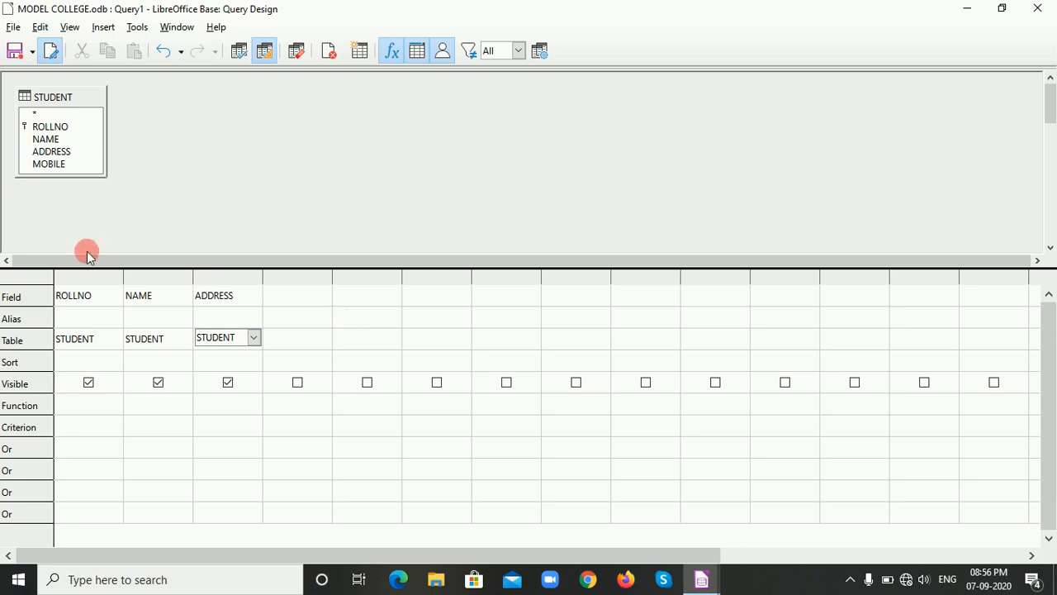
Save the query under the name DETAILS.
click(15, 51)
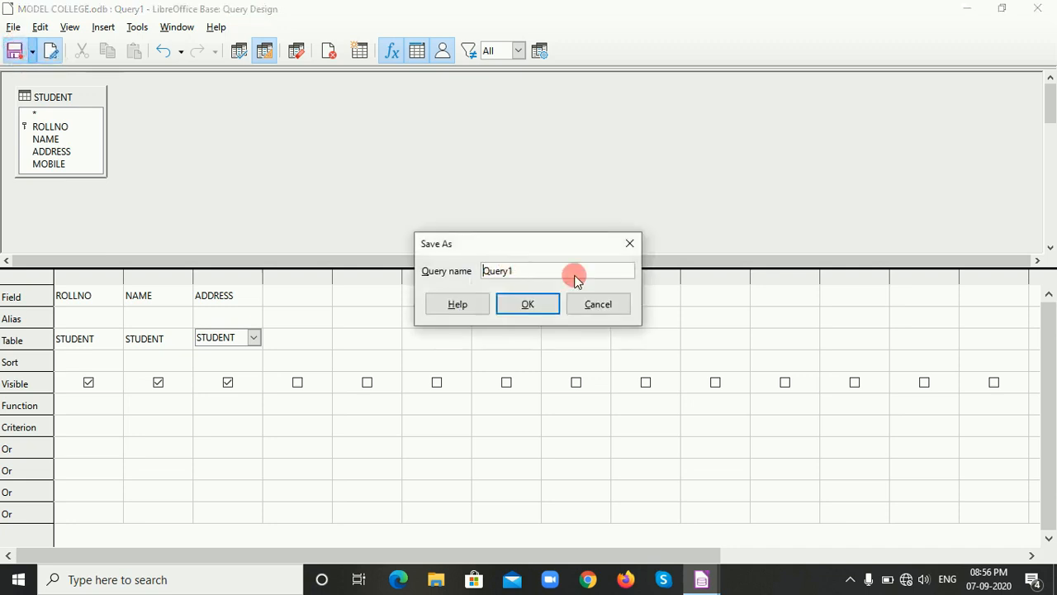
key(BackSpace)
key(BackSpace)
key(BackSpace)
key(BackSpace)
key(BackSpace)
key(BackSpace)
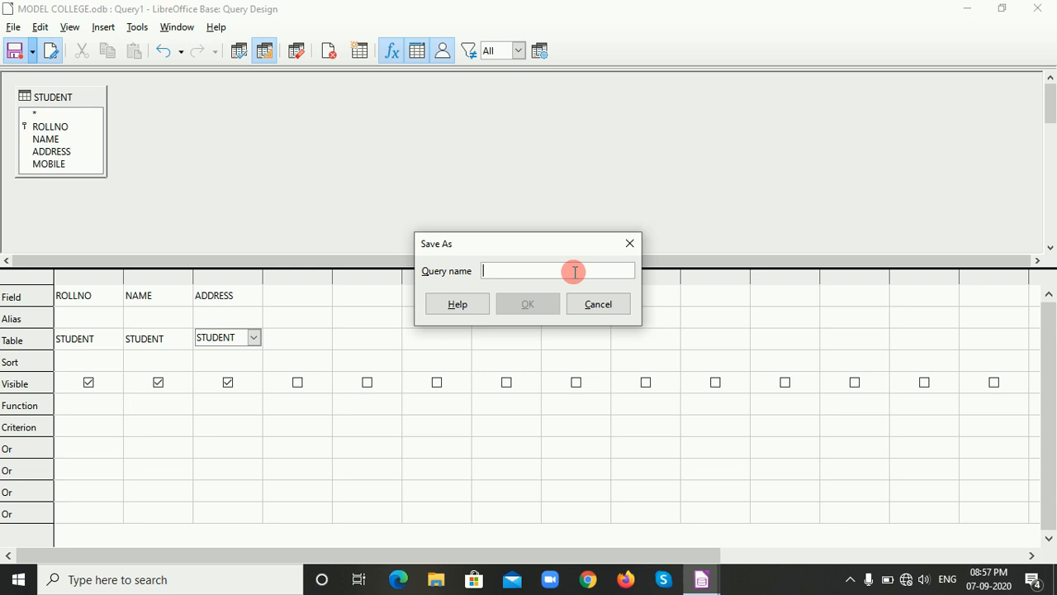
text(D)
key(BackSpace)
text(DETAILS)
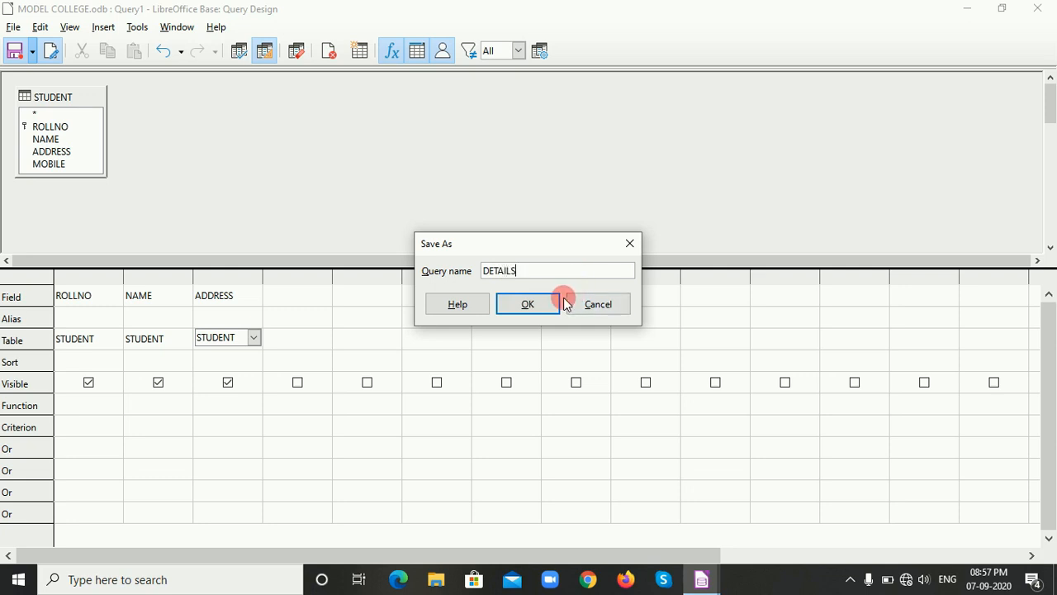
click(534, 306)
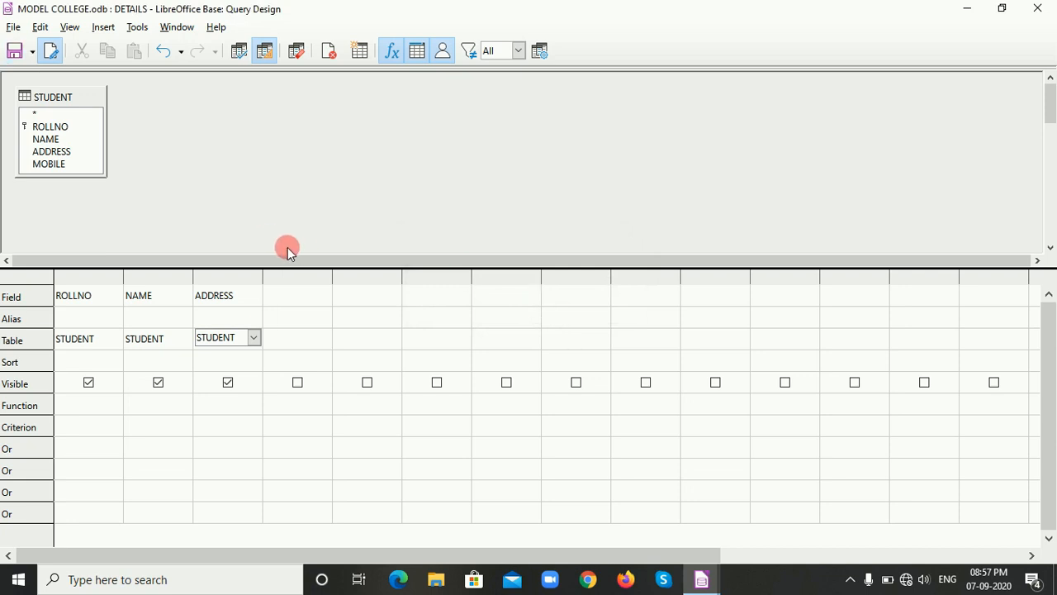
Run the DETAILS query and switch from its design grid to the SQL statement.
click(239, 55)
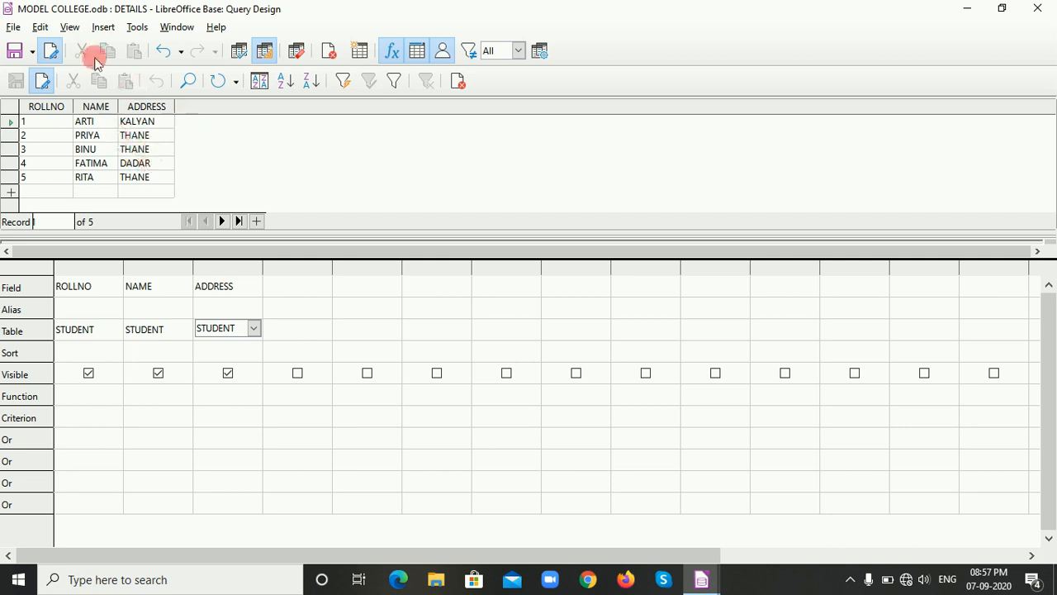
click(265, 52)
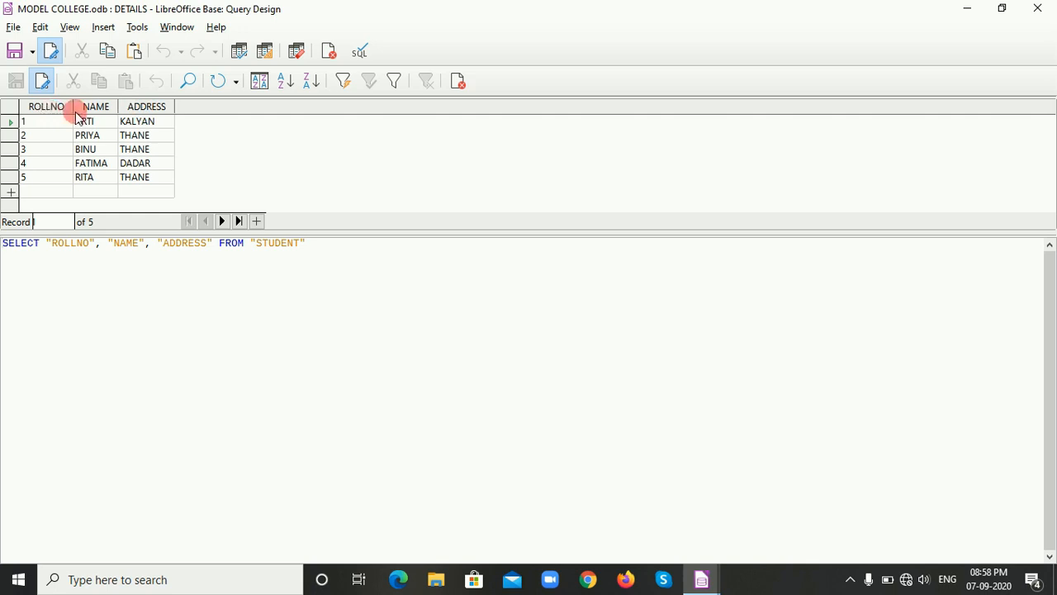
Remove the "ADDRESS" field and its preceding comma from the SELECT statement, and rerun the query.
click(213, 244)
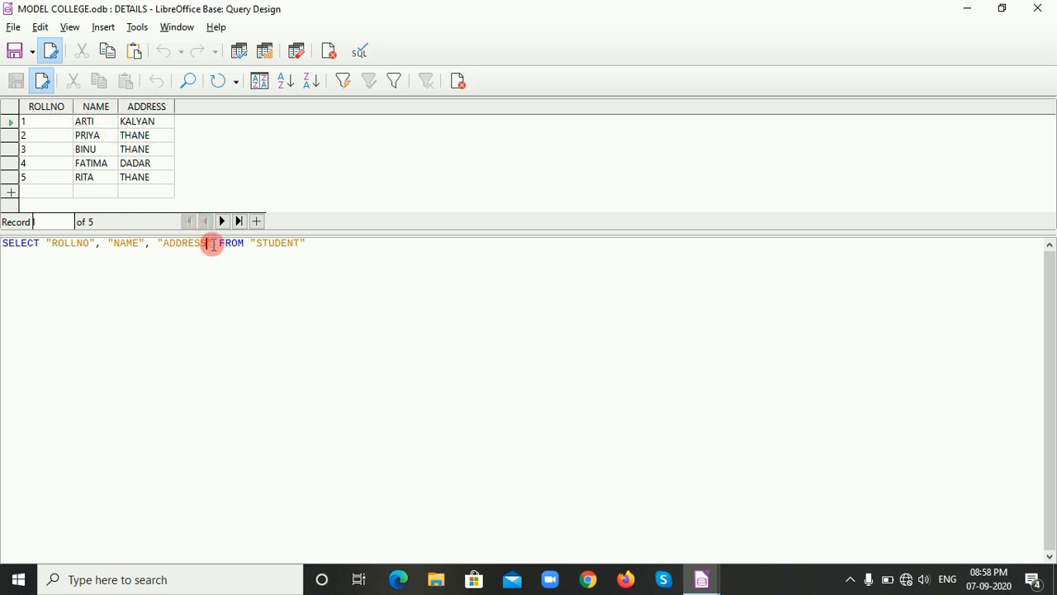
key(BackSpace)
key(BackSpace)
key(BackSpace)
key(BackSpace)
key(BackSpace)
key(BackSpace)
key(BackSpace)
key(BackSpace)
key(BackSpace)
key(BackSpace)
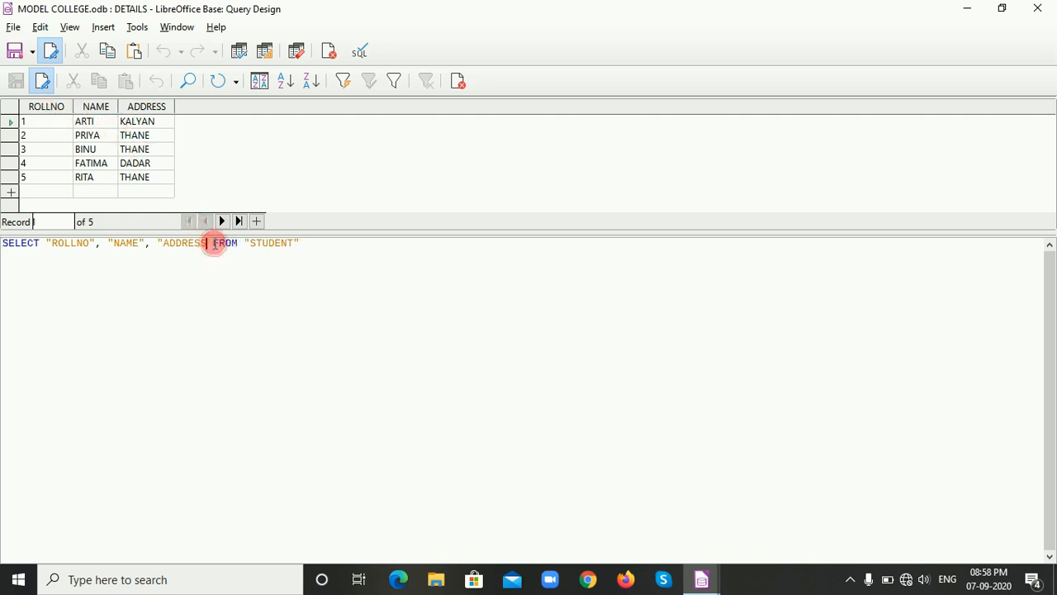
key(BackSpace)
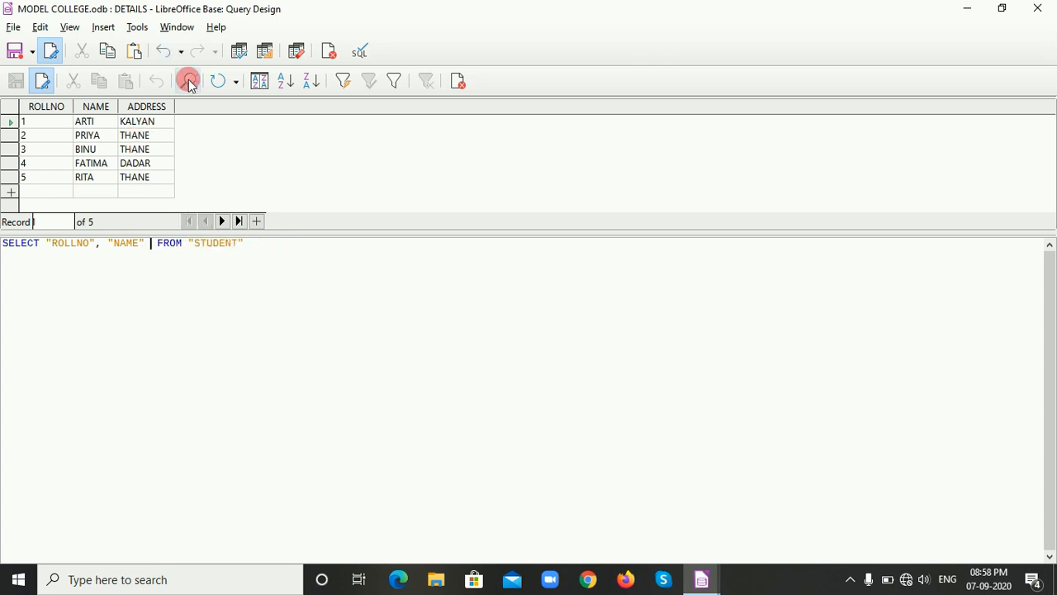
click(239, 53)
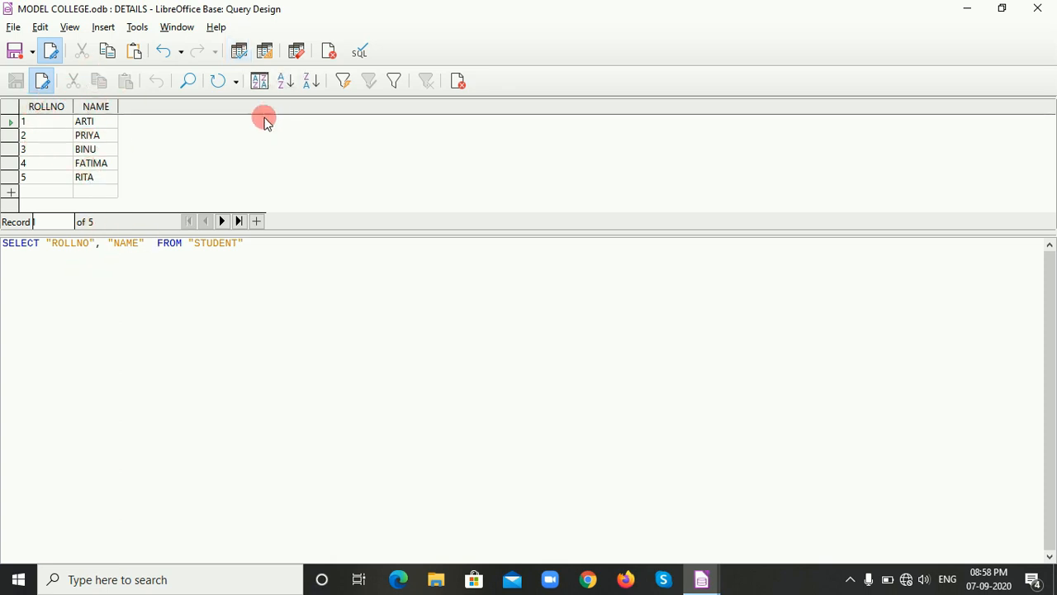
Return the DETAILS query to Design View and close it, saving the changes.
click(270, 55)
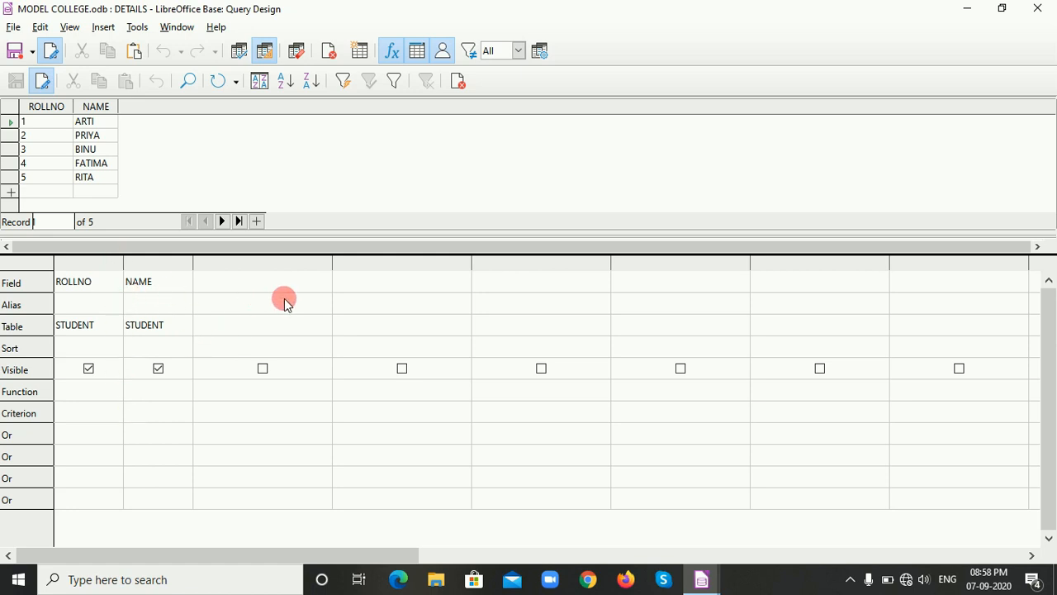
click(460, 83)
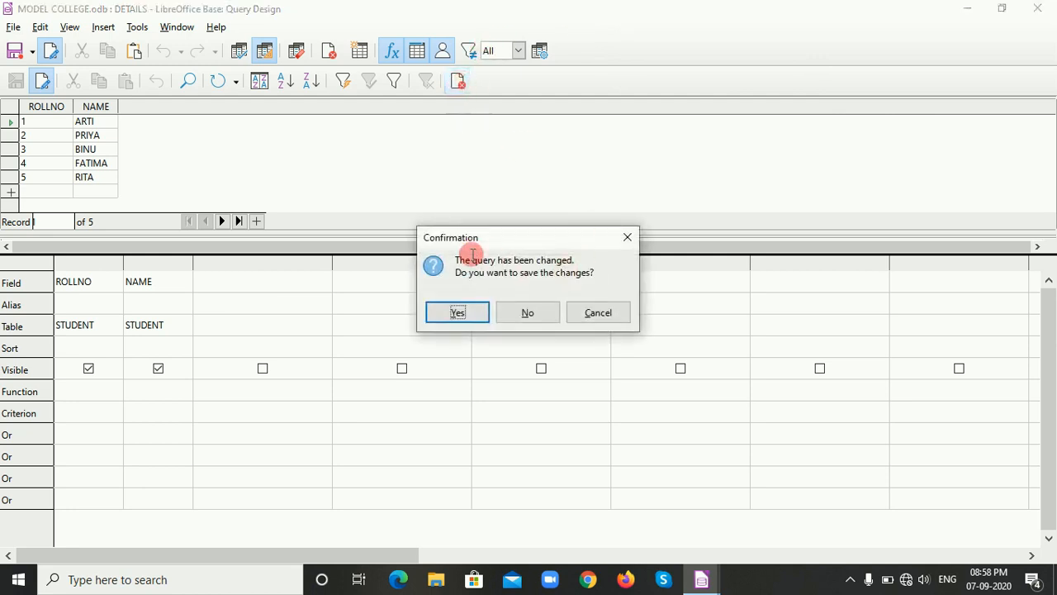
click(464, 312)
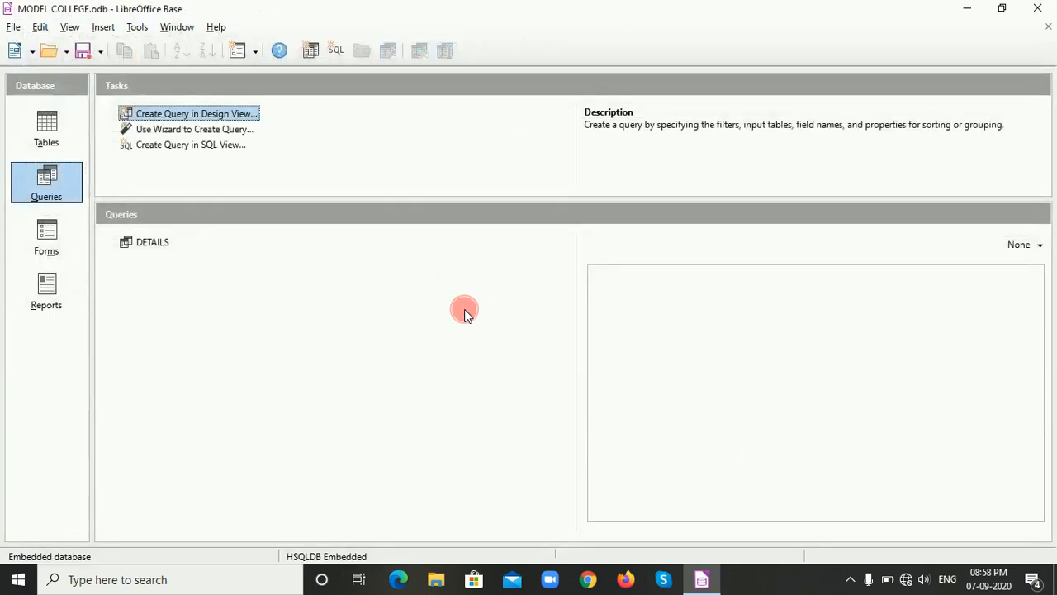
Open the saved DETAILS query to review its records, and close it.
click(145, 246)
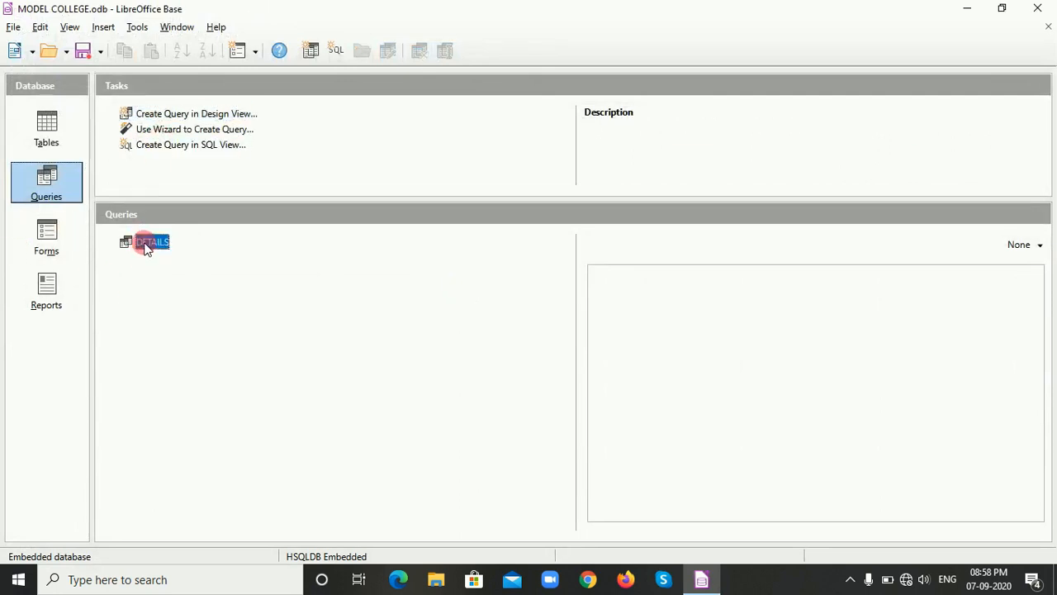
double_click(145, 246)
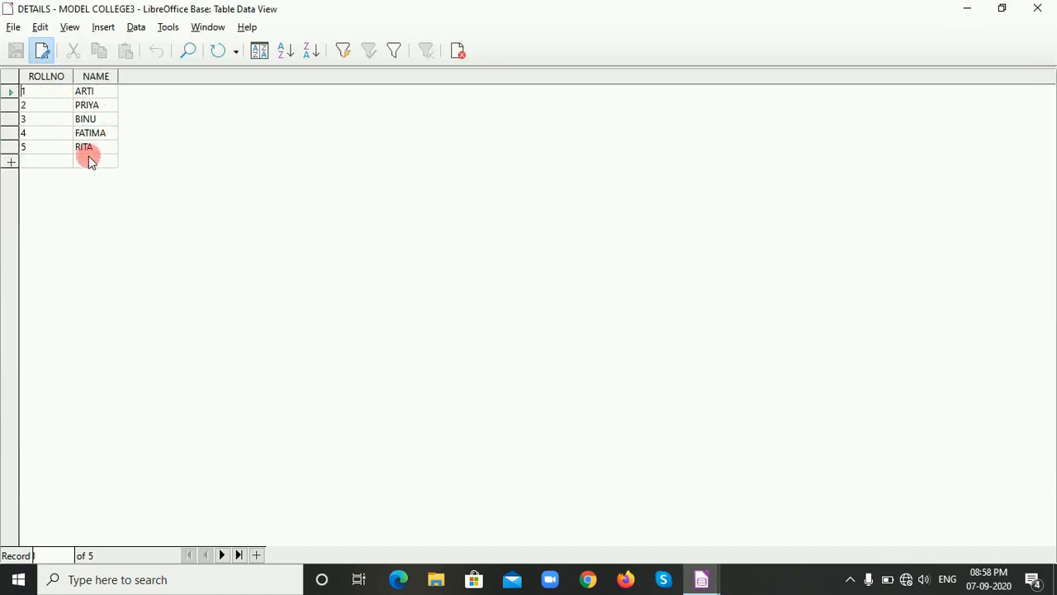
click(460, 54)
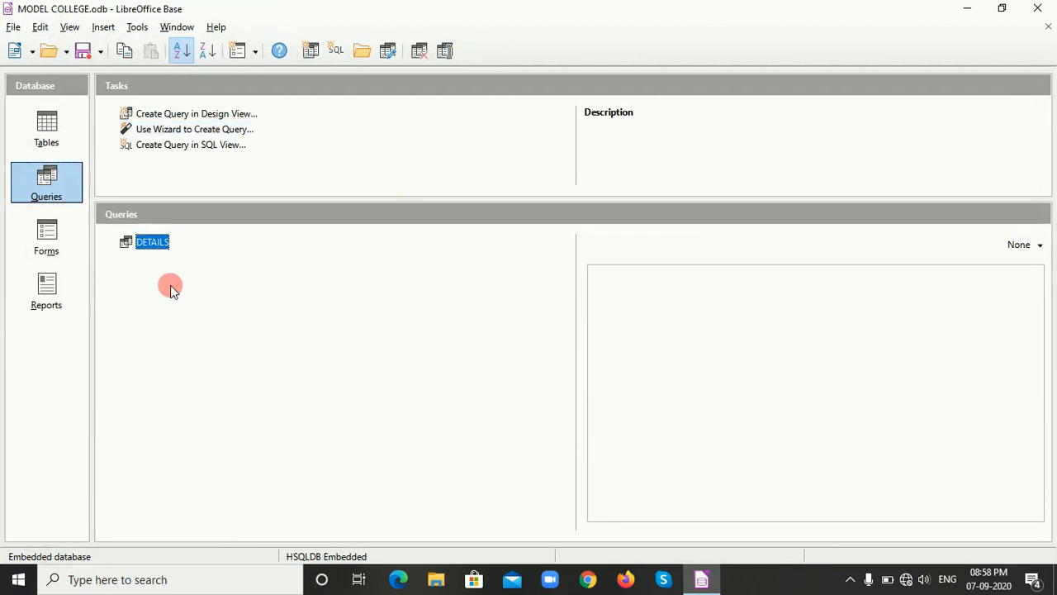
Start another query in Design View based on the STUDENT table.
click(186, 119)
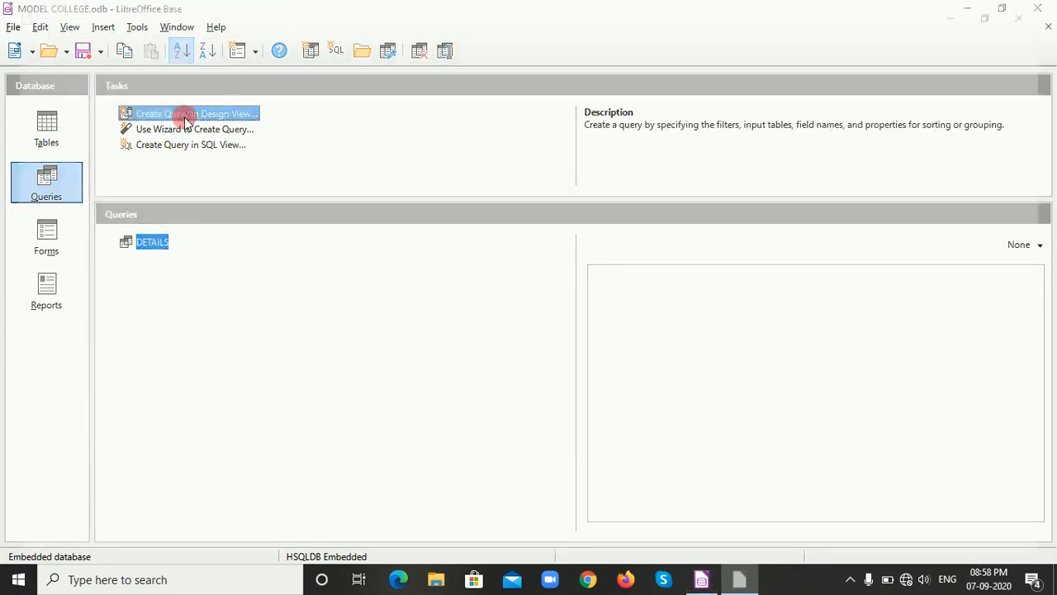
click(478, 188)
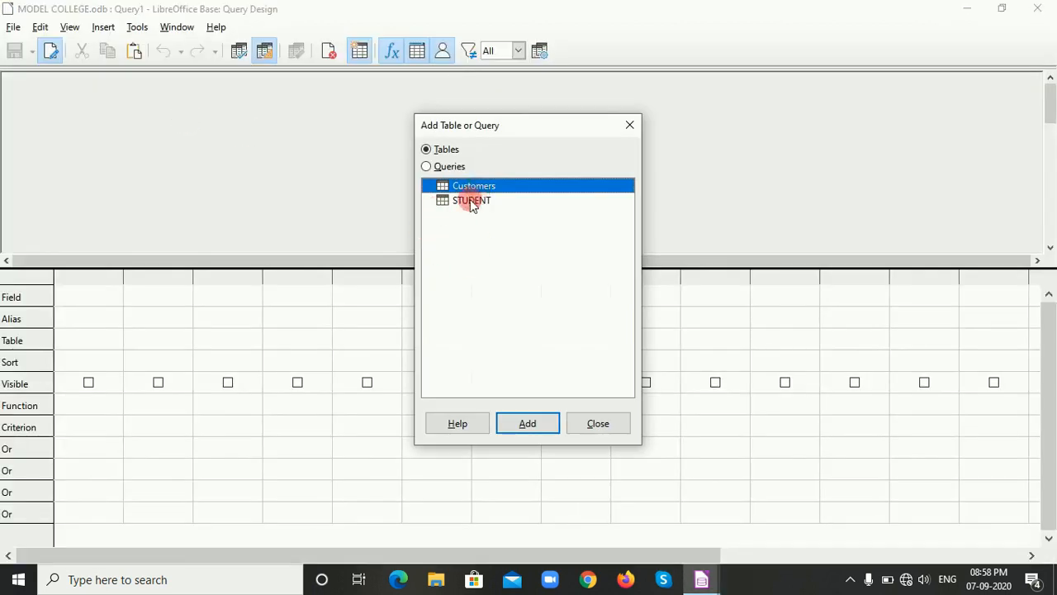
click(471, 200)
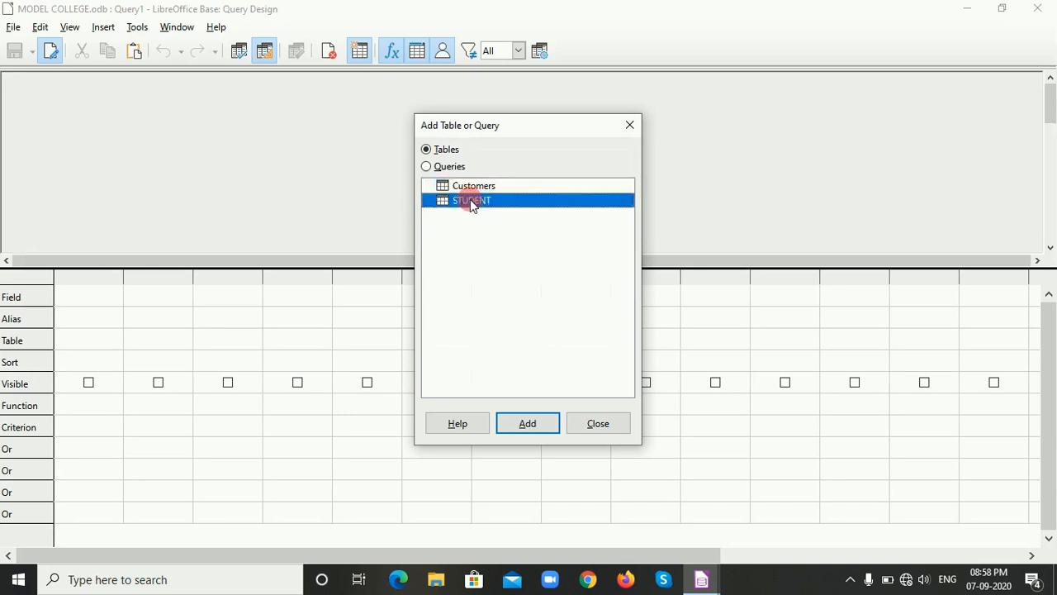
click(519, 425)
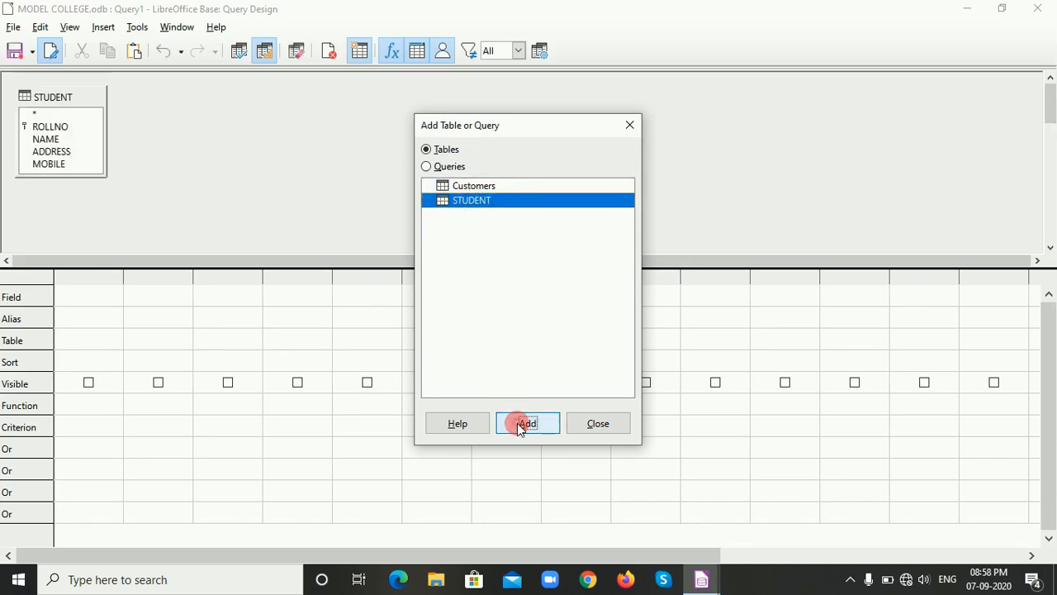
click(602, 427)
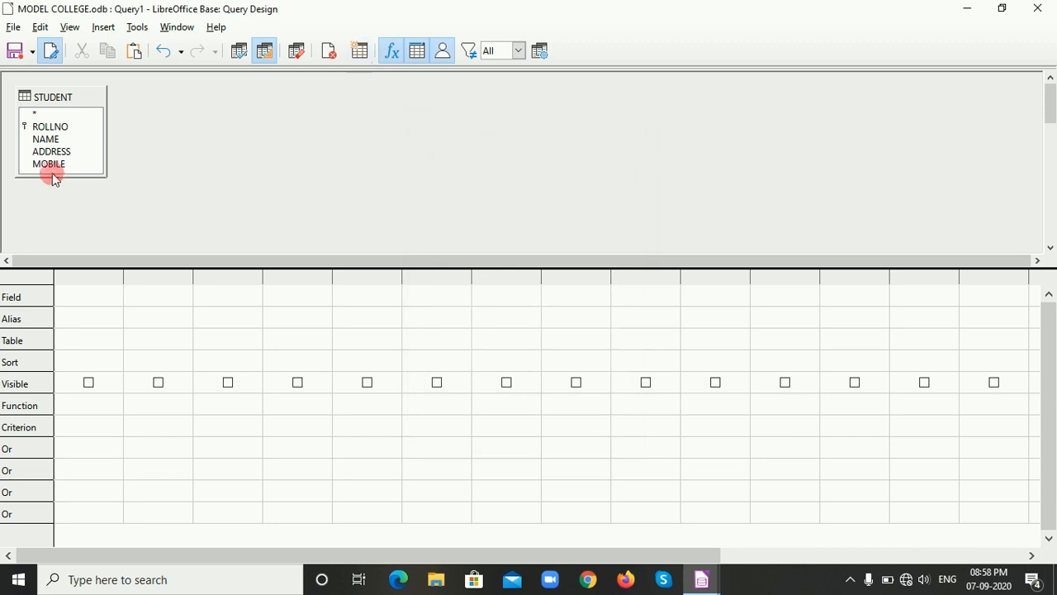
Add the STUDENT table's ROLLNO, NAME and ADDRESS fields to the first three columns of the query grid.
click(81, 303)
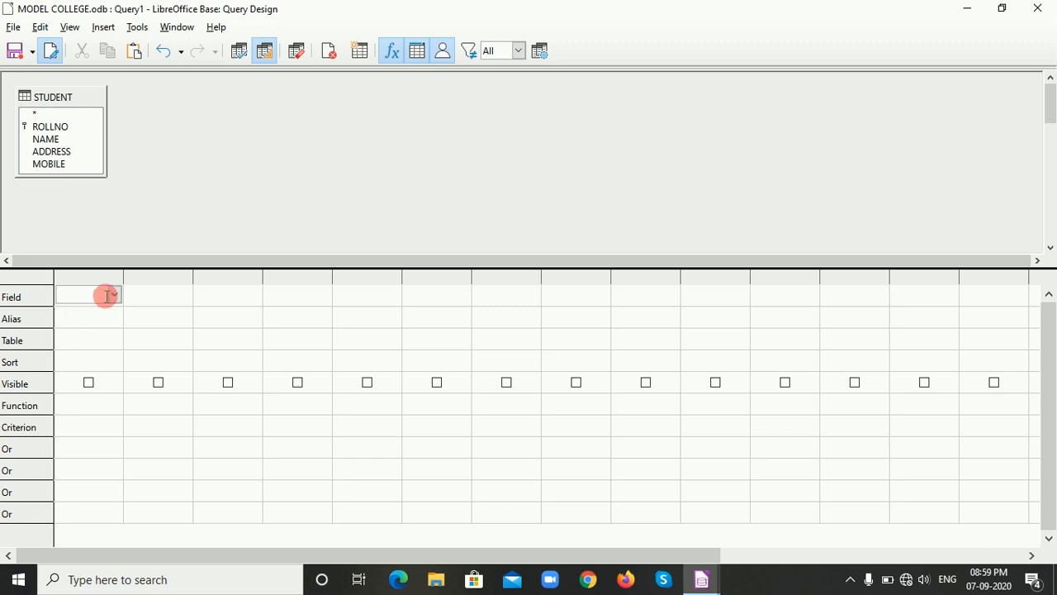
click(114, 295)
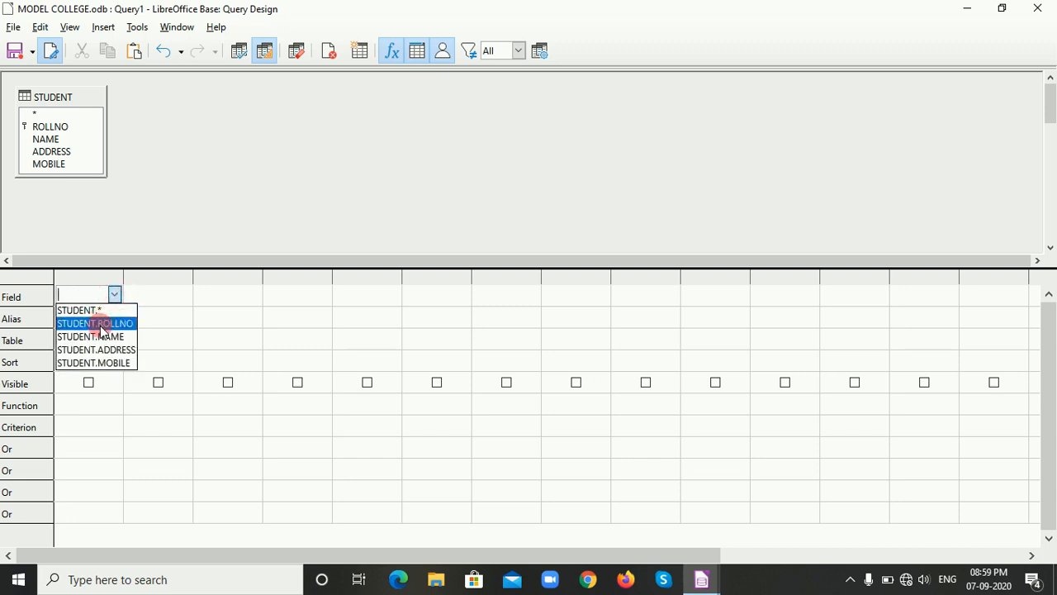
click(99, 326)
click(157, 299)
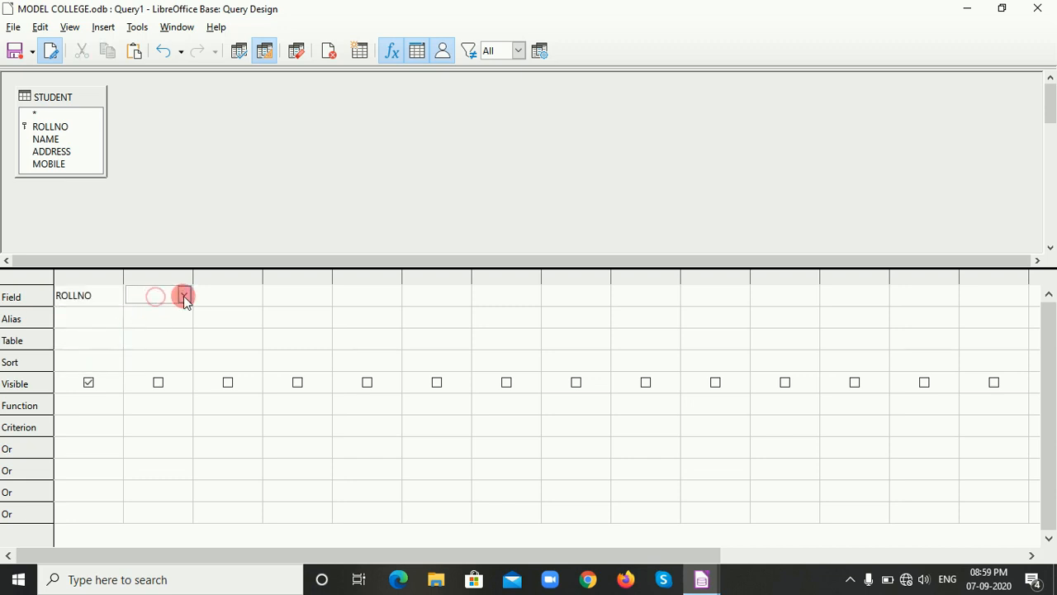
click(184, 295)
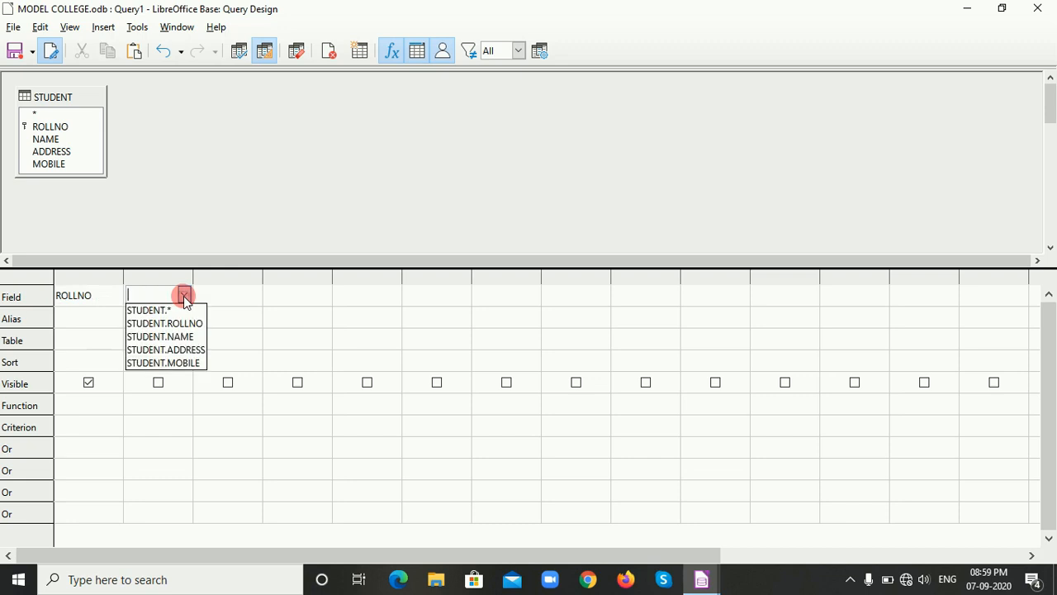
click(175, 336)
click(238, 295)
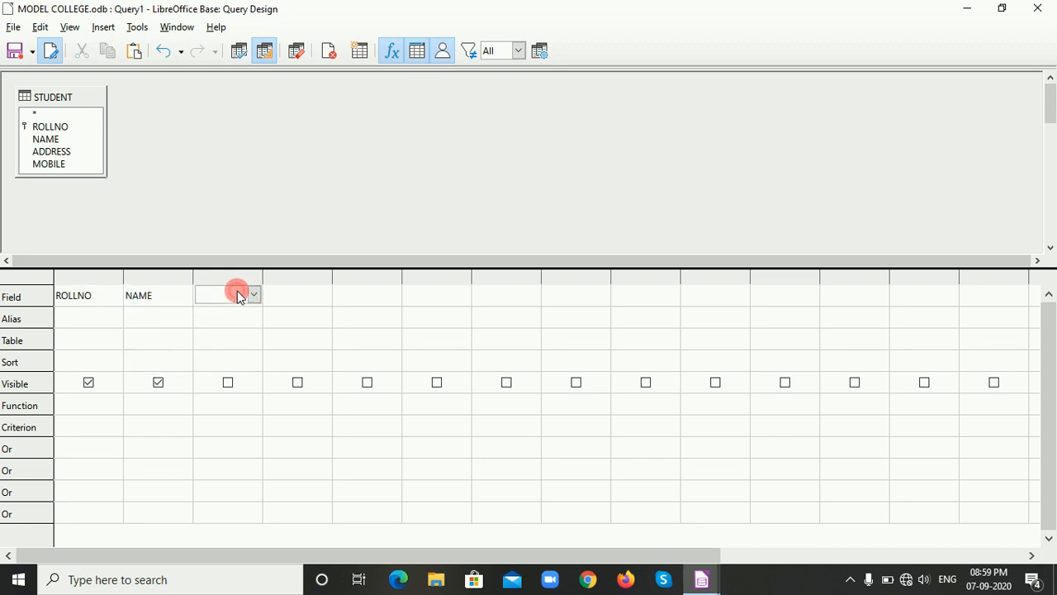
click(256, 294)
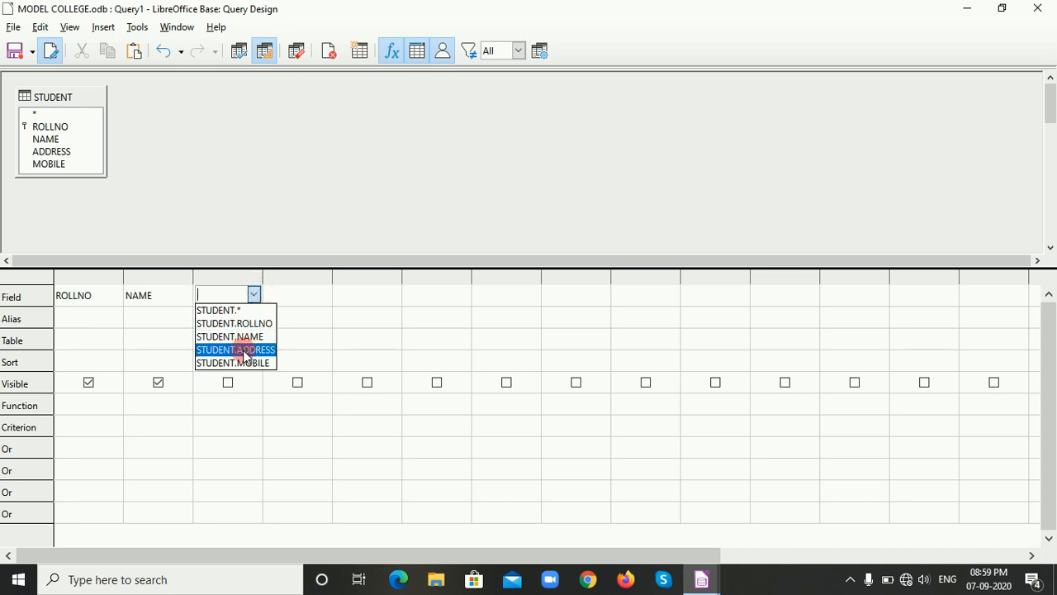
click(245, 350)
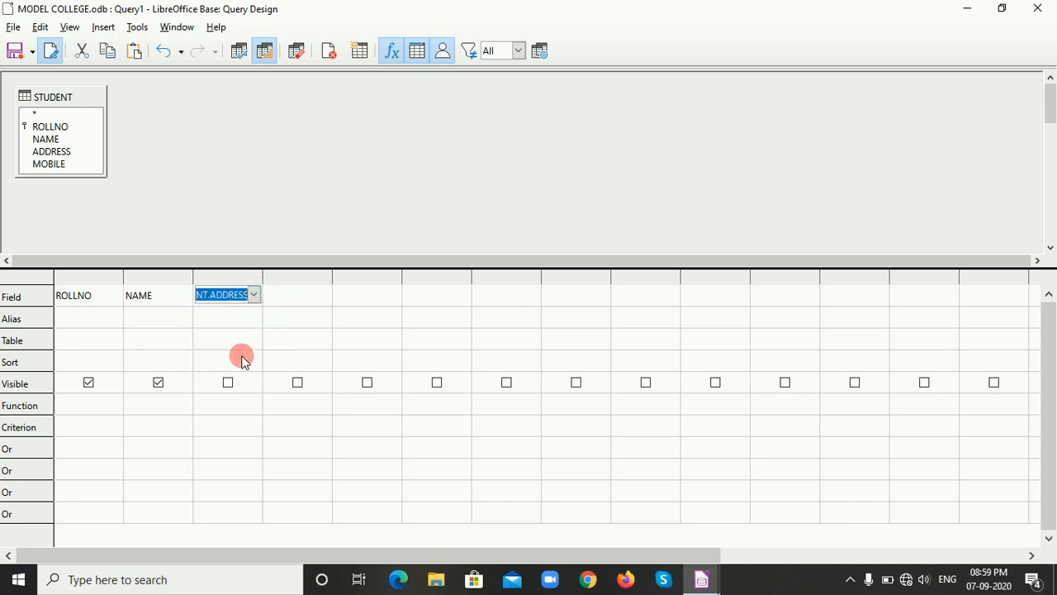
click(214, 423)
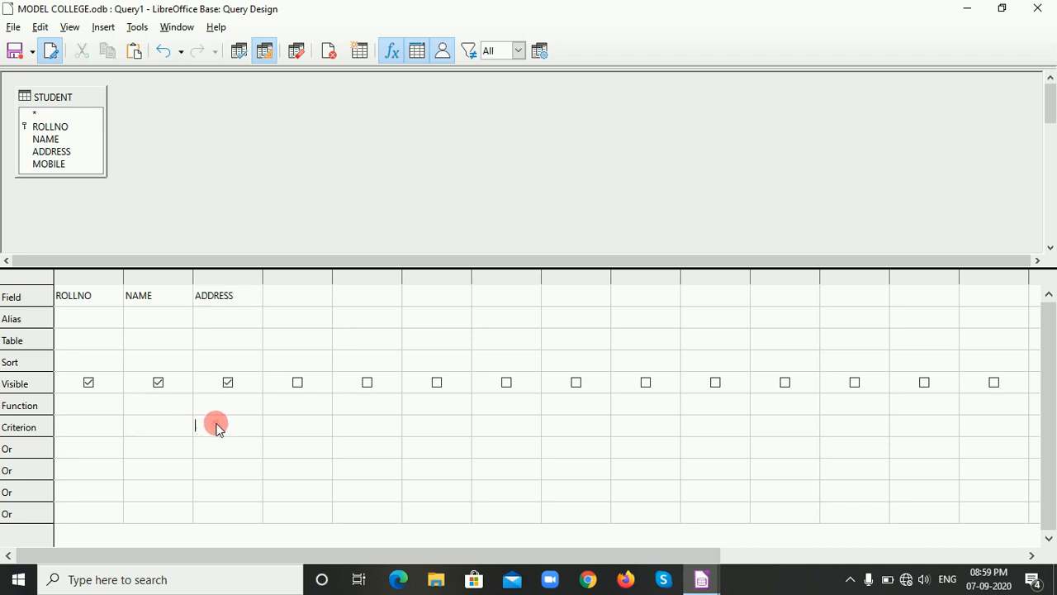
Hide the ADDRESS field from the output, and run the query with DADAR as its criterion.
click(229, 383)
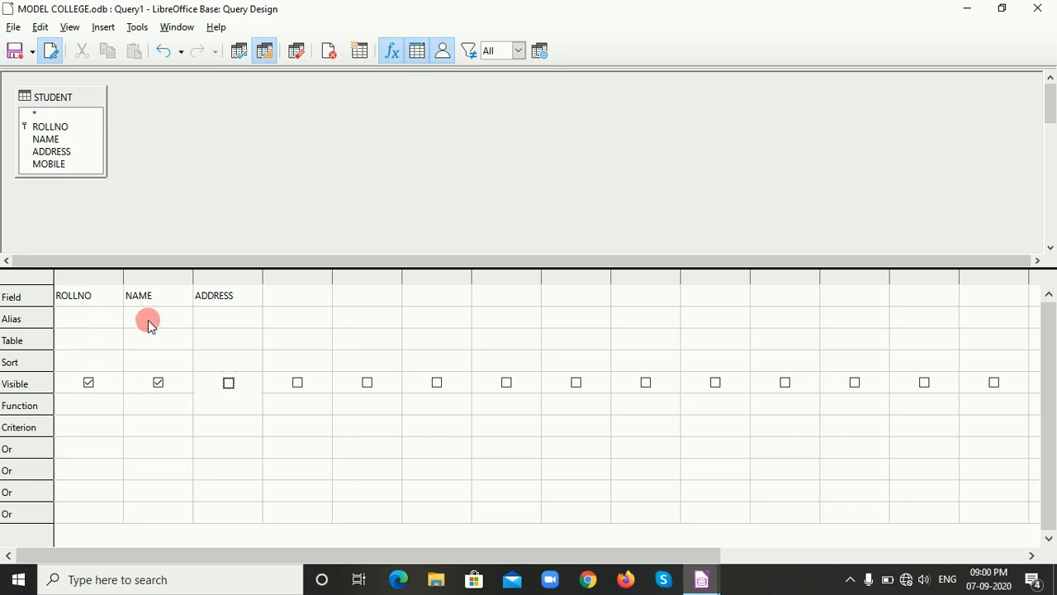
click(229, 383)
click(227, 385)
click(220, 428)
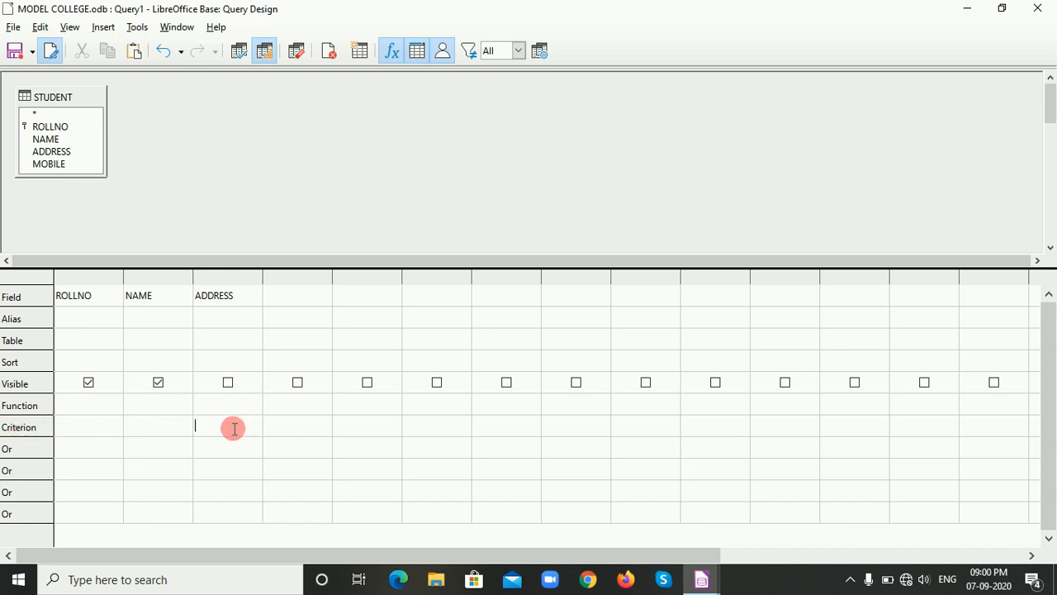
text(DADAR)
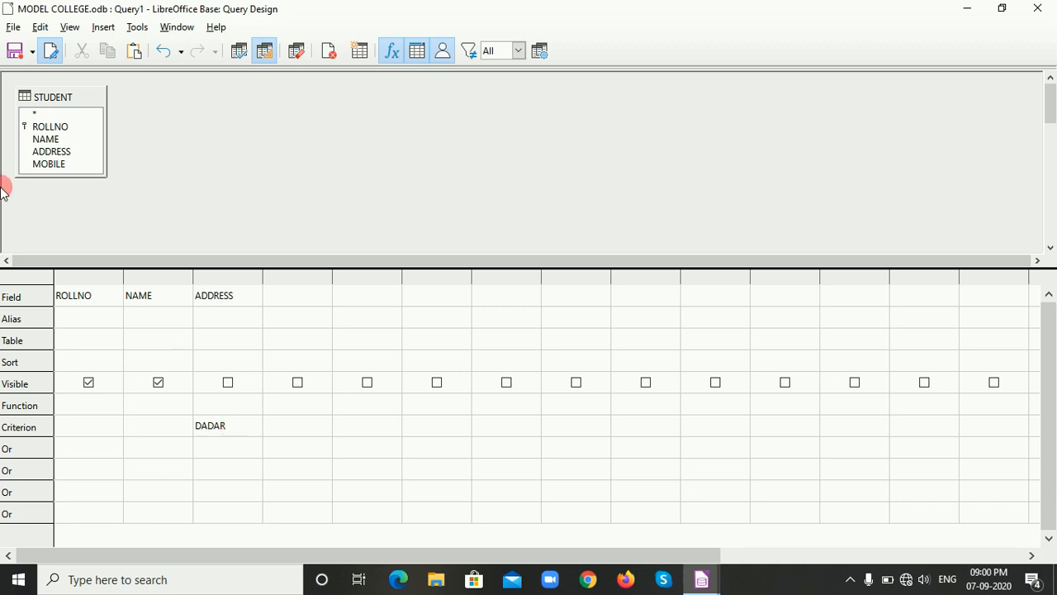
click(240, 60)
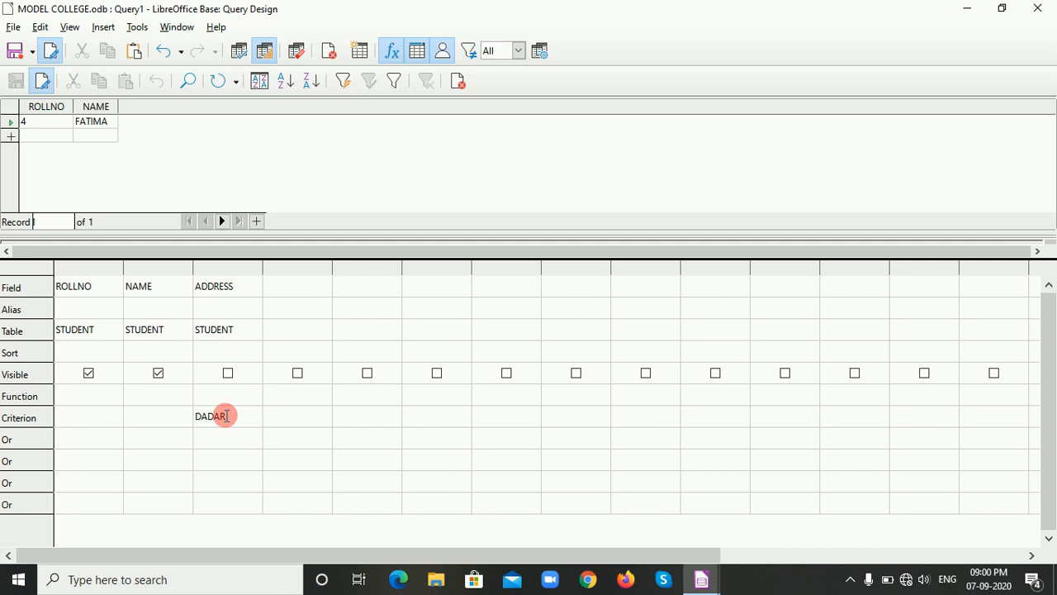
Replace the ADDRESS criterion with THANE and rerun the query.
key(BackSpace)
key(BackSpace)
key(BackSpace)
key(BackSpace)
key(BackSpace)
text(THANE)
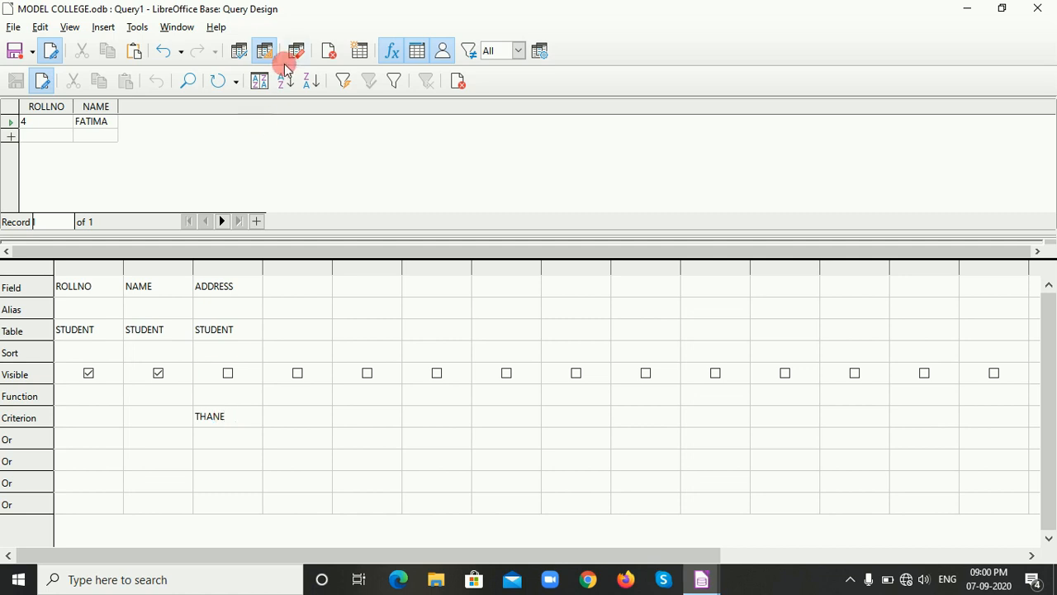
click(237, 56)
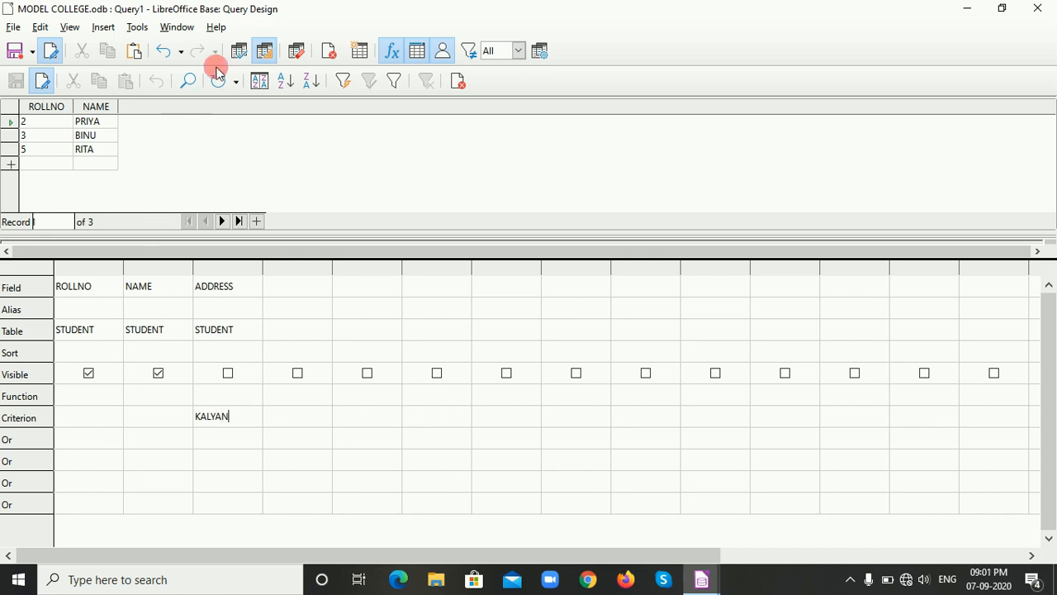
Run the query with the ADDRESS criterion set to KALYAN, DIVA and THANE in turn.
click(239, 54)
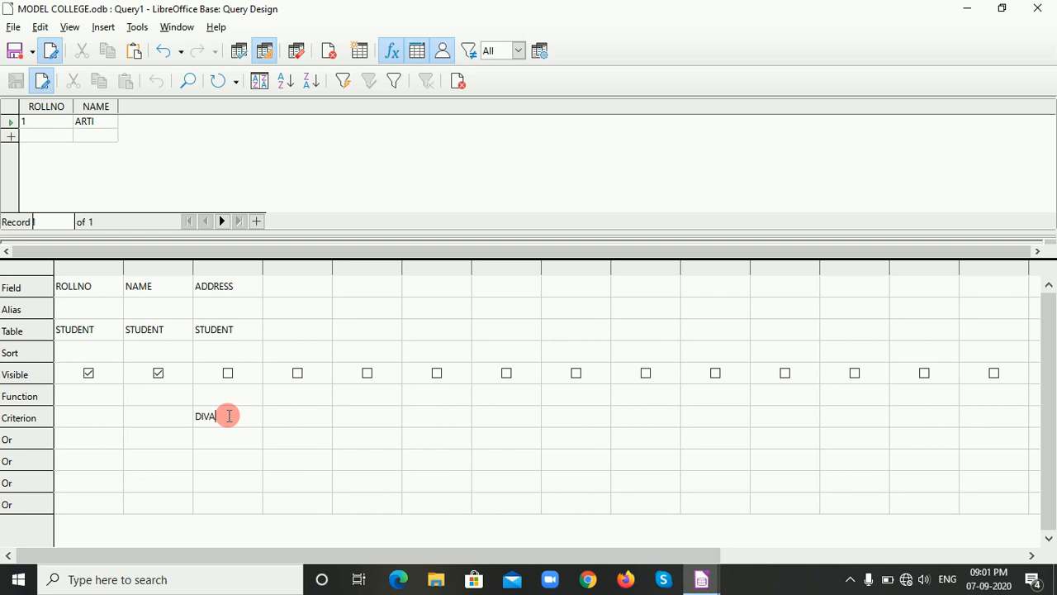
click(240, 53)
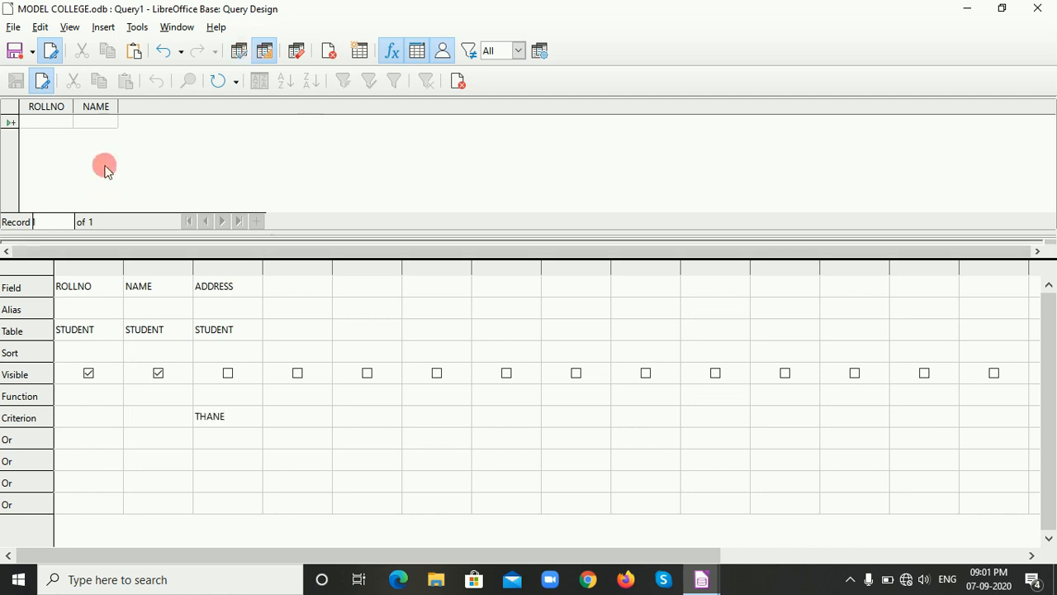
click(241, 54)
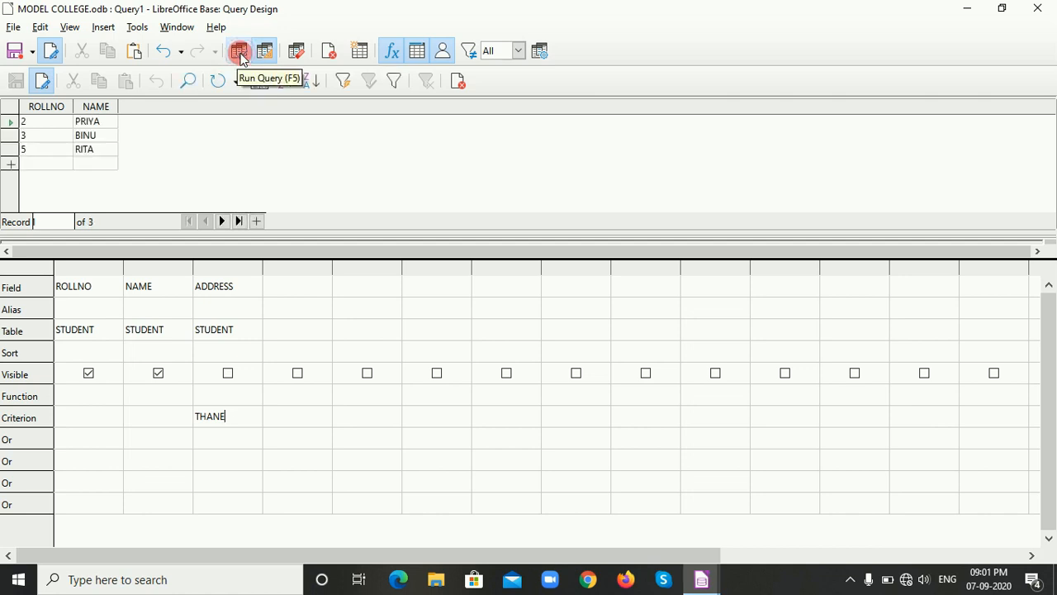
Make the ADDRESS field visible and rerun the query, and hide it again with another run.
click(228, 375)
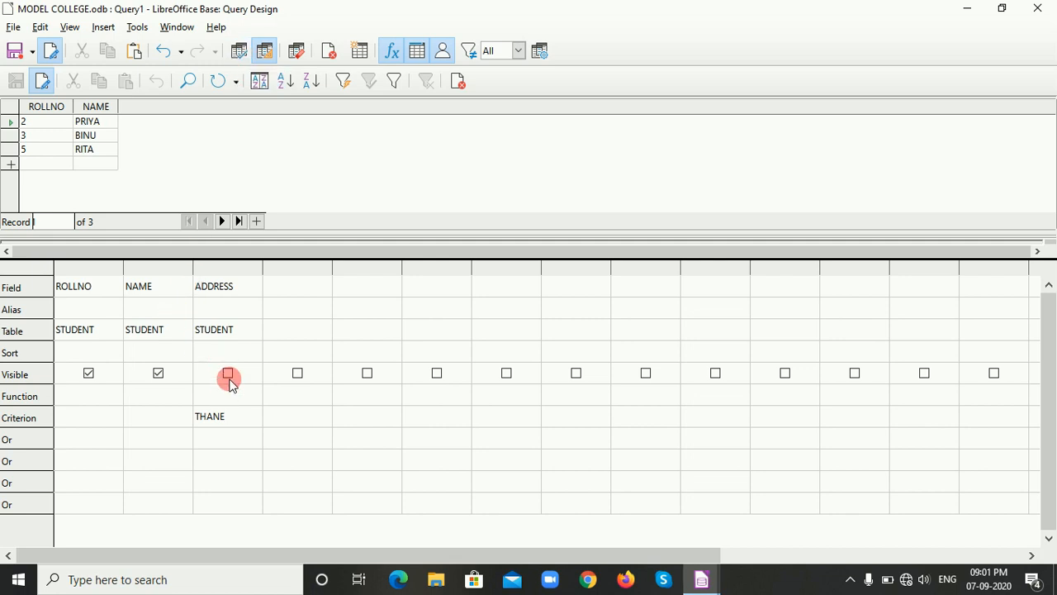
click(231, 374)
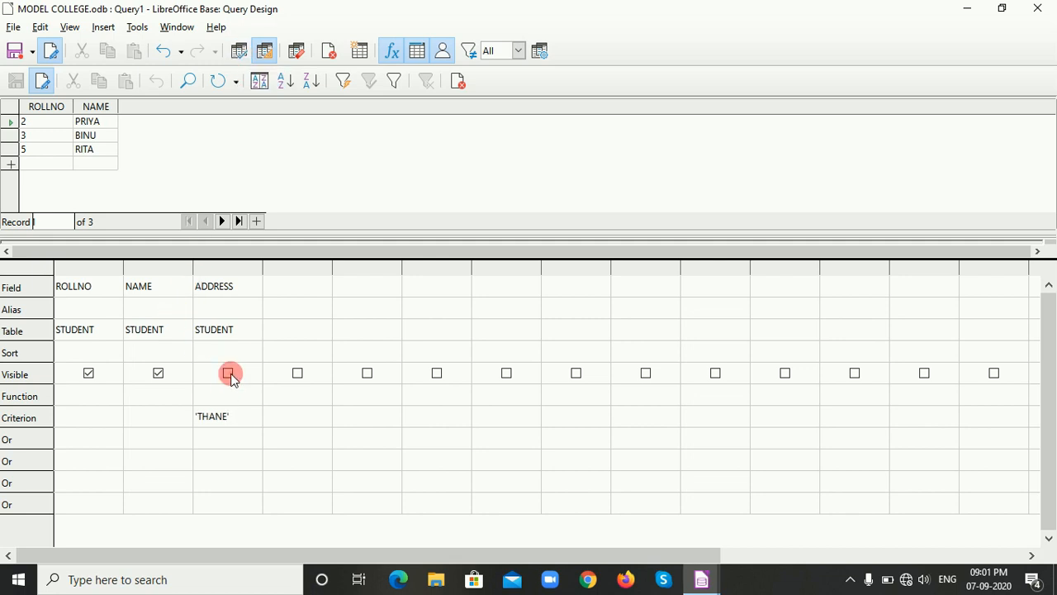
click(239, 52)
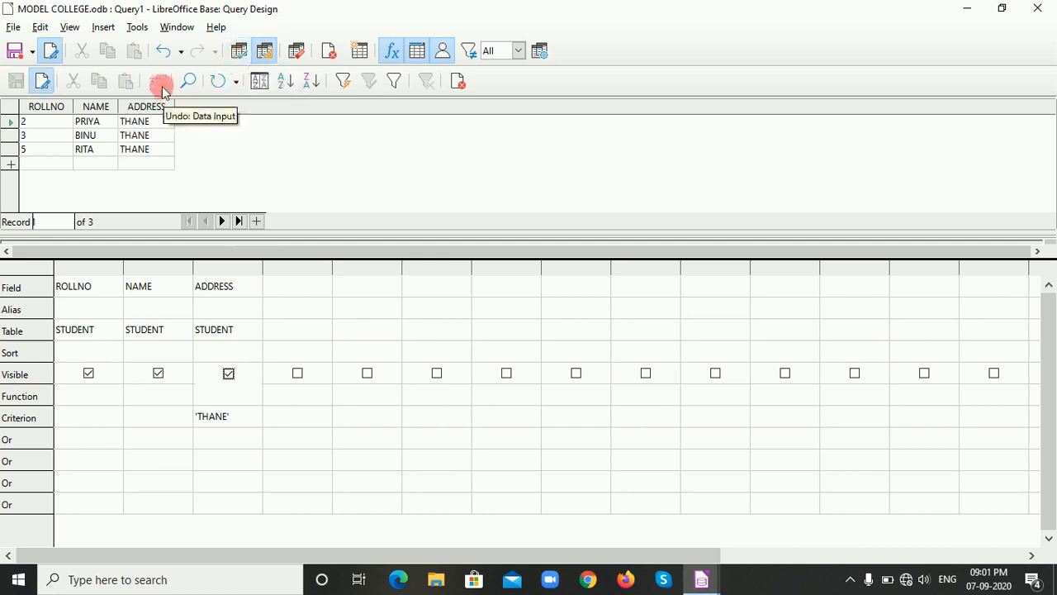
click(229, 377)
click(239, 51)
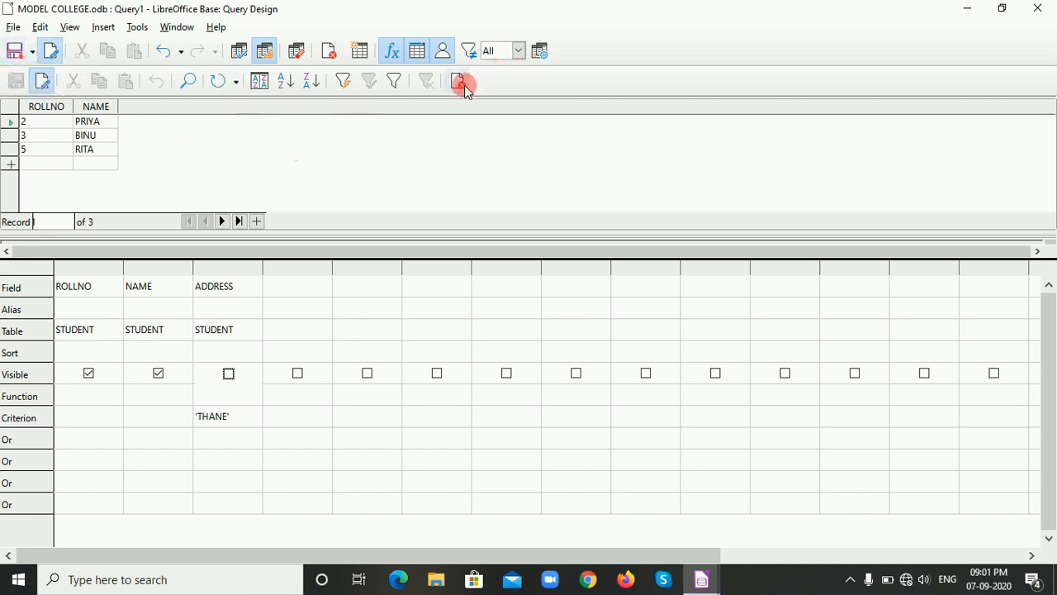
Close the query design, saving the query as Query1.
click(463, 85)
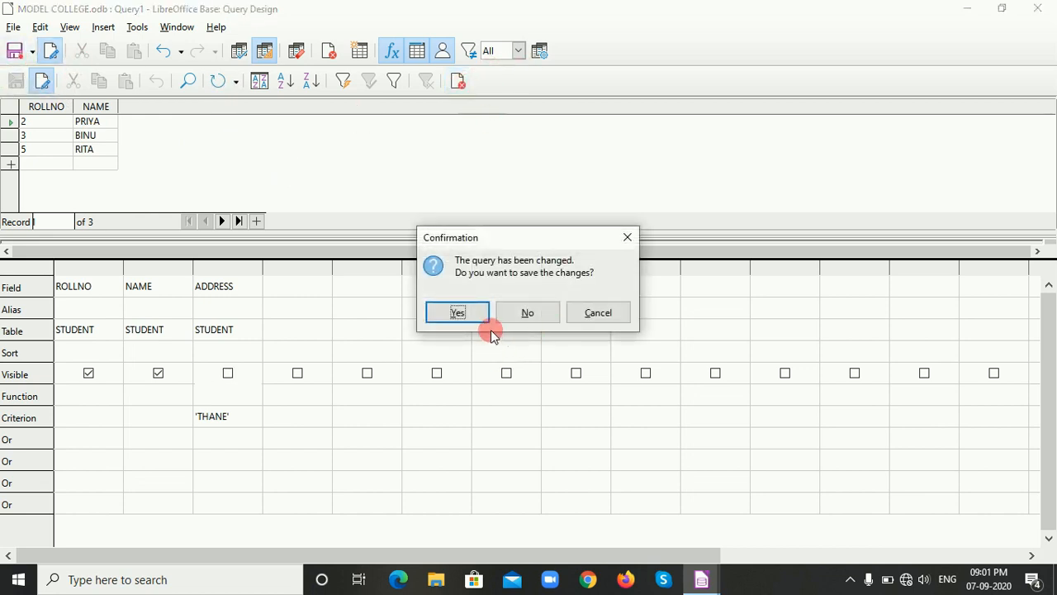
click(458, 317)
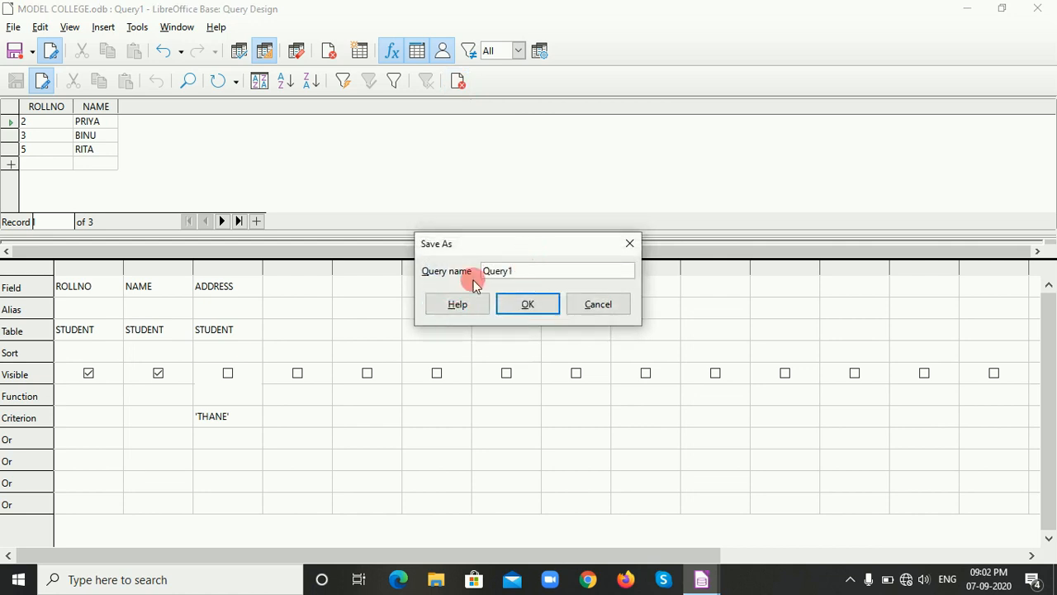
click(513, 303)
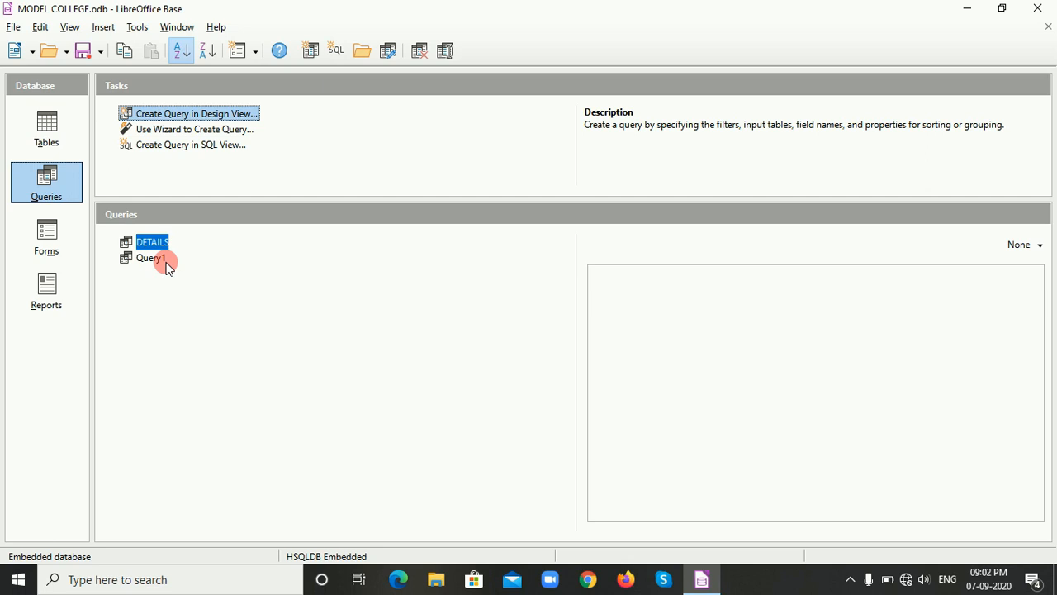
Start the Query Wizard and choose the STUDENT table as the field source.
click(191, 131)
click(192, 132)
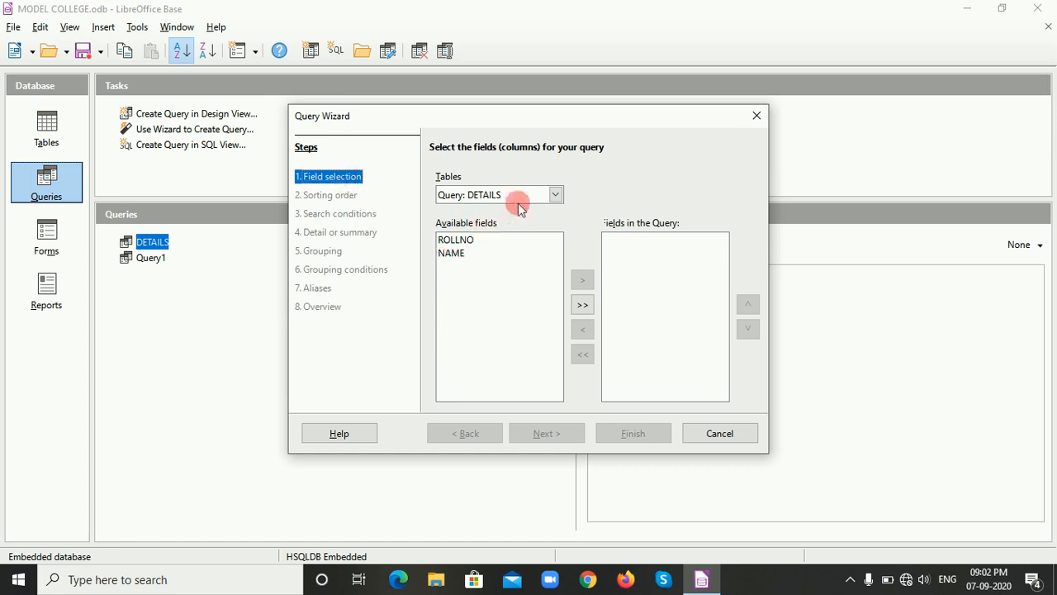
click(555, 196)
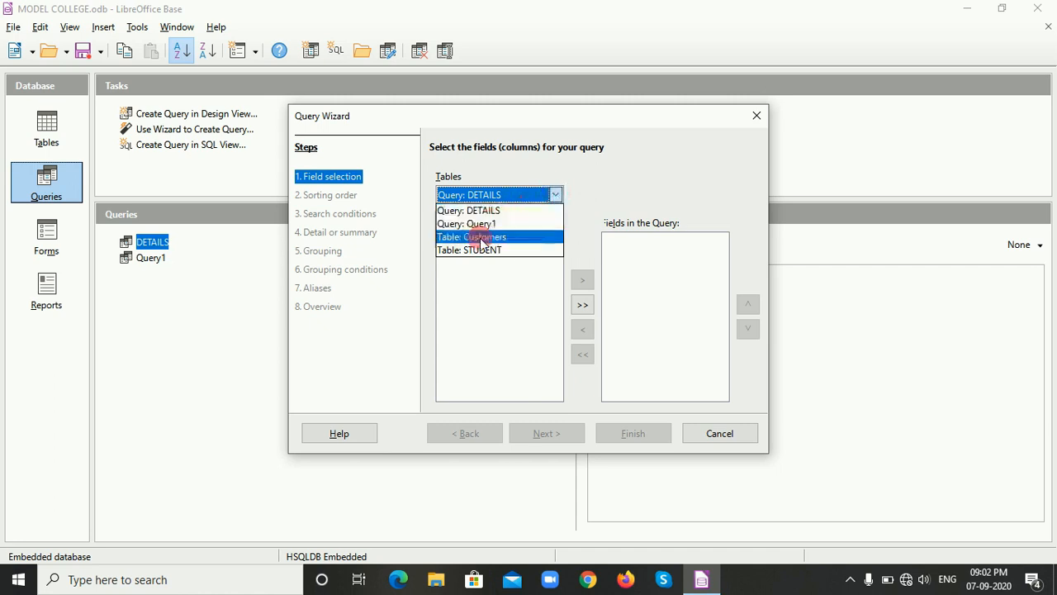
click(476, 250)
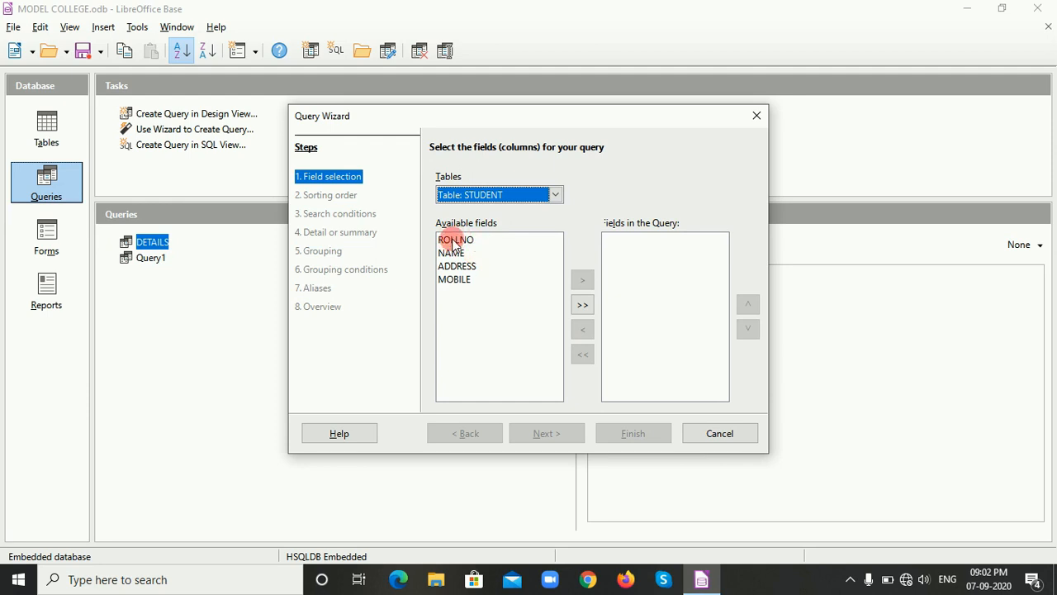
Add the ROLLNO and ADDRESS fields to the fields in the query.
click(453, 243)
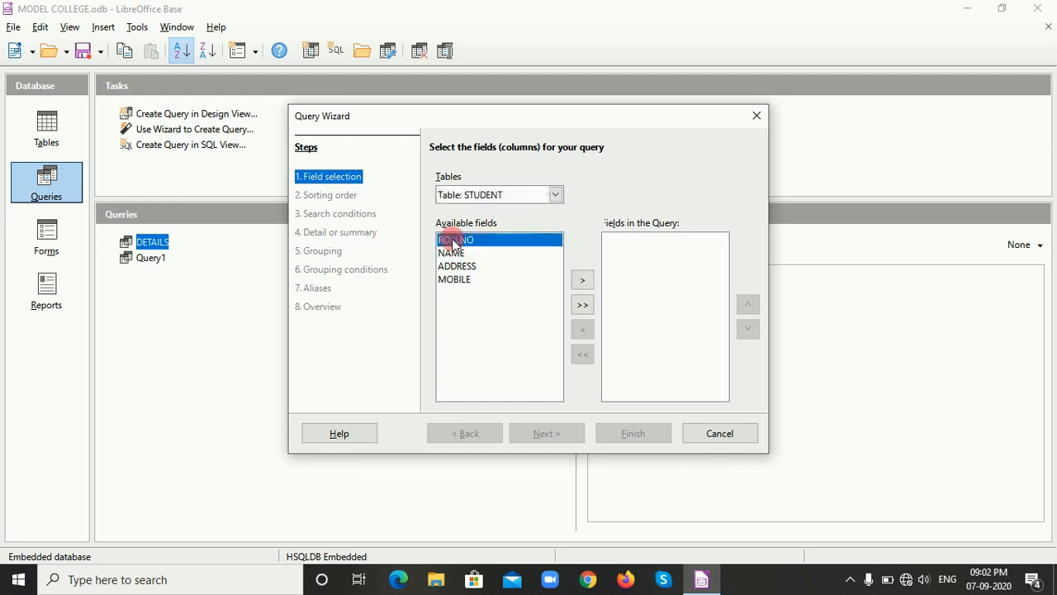
click(451, 254)
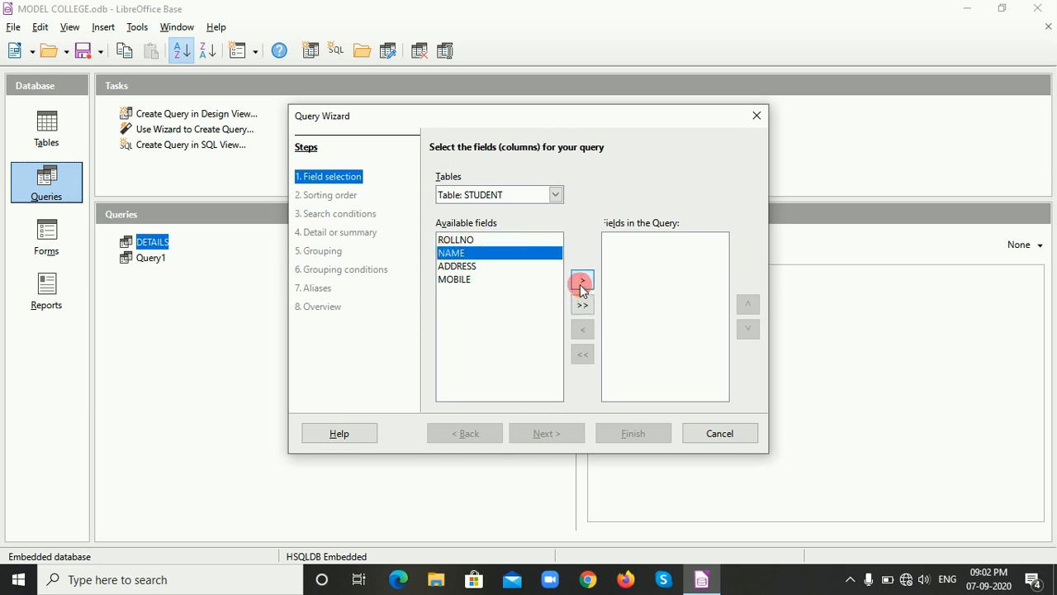
click(475, 237)
click(583, 282)
click(462, 254)
click(581, 283)
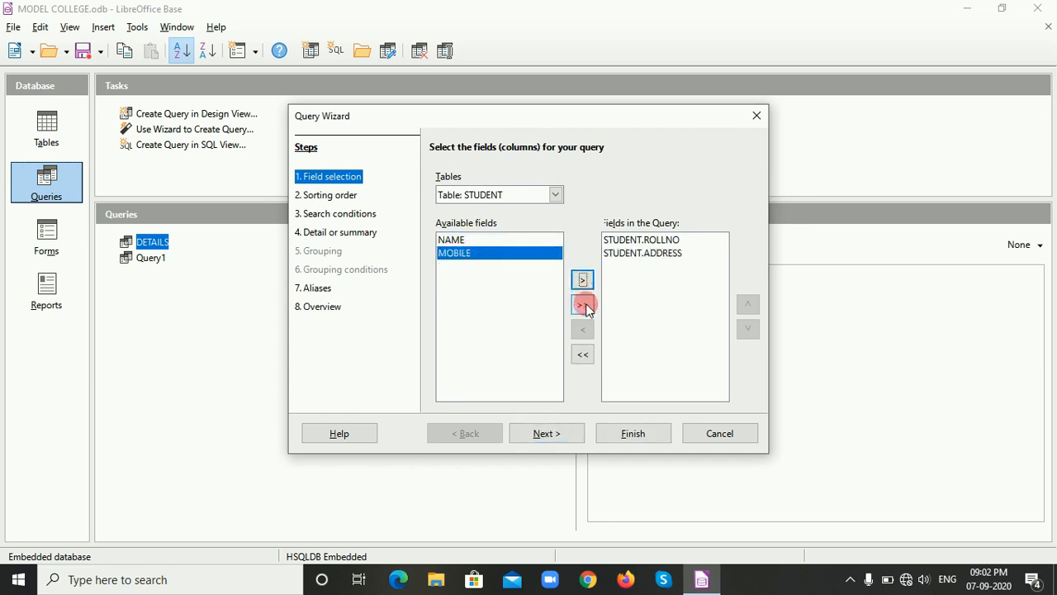
Remove ADDRESS from the query's selected fields and add NAME instead.
click(657, 255)
click(583, 332)
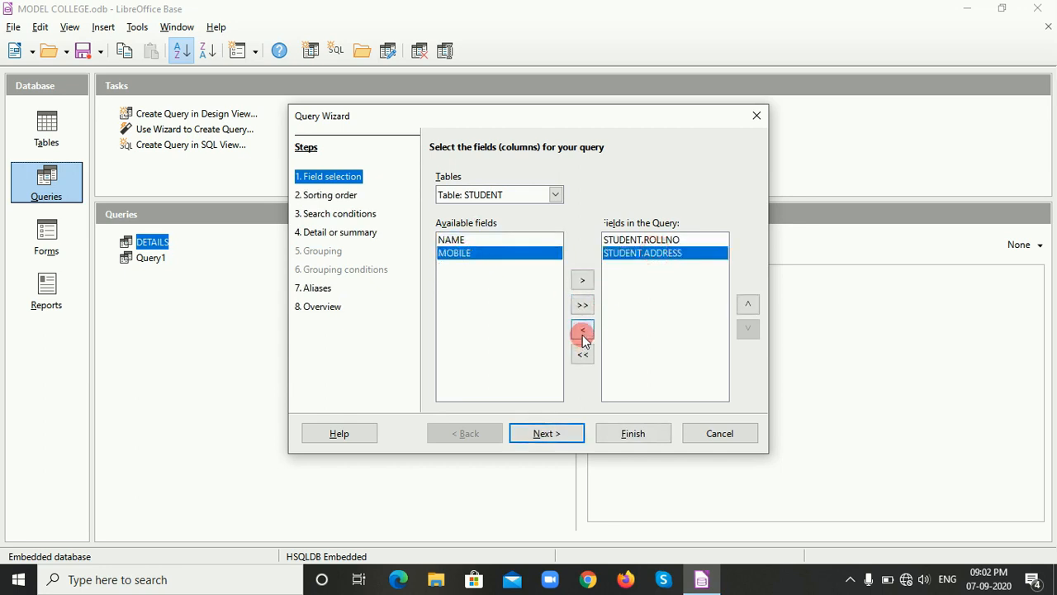
click(456, 241)
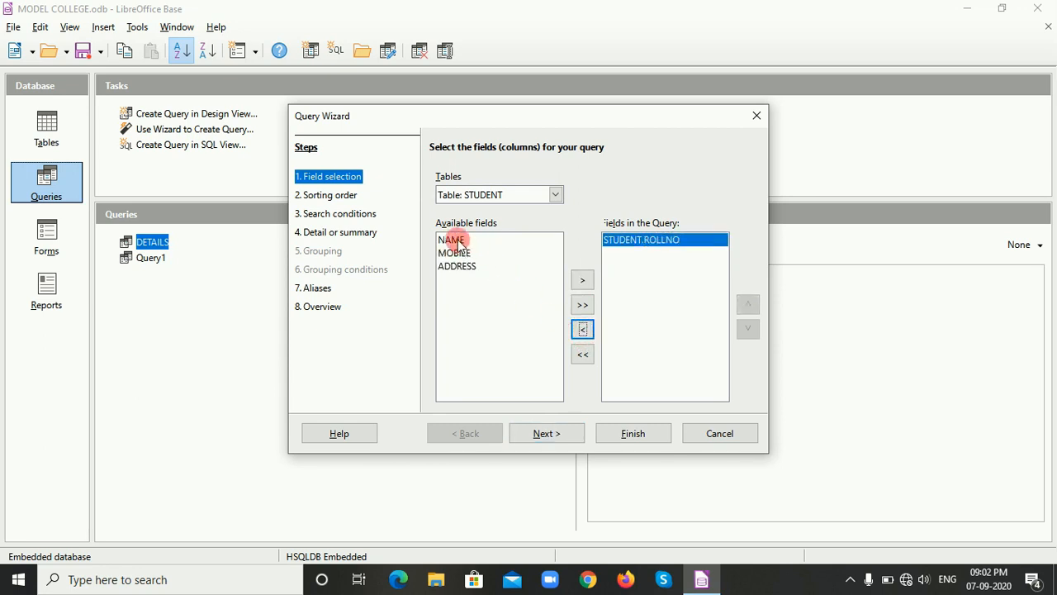
click(583, 281)
Finish the Query Wizard with the remaining default settings, and close the query's record view.
click(638, 437)
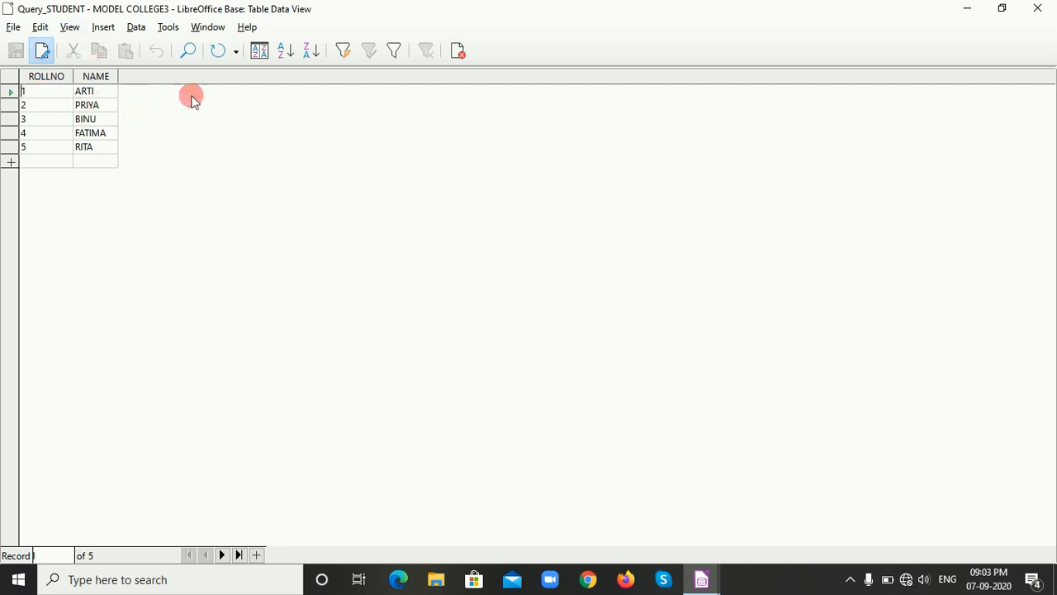
click(459, 53)
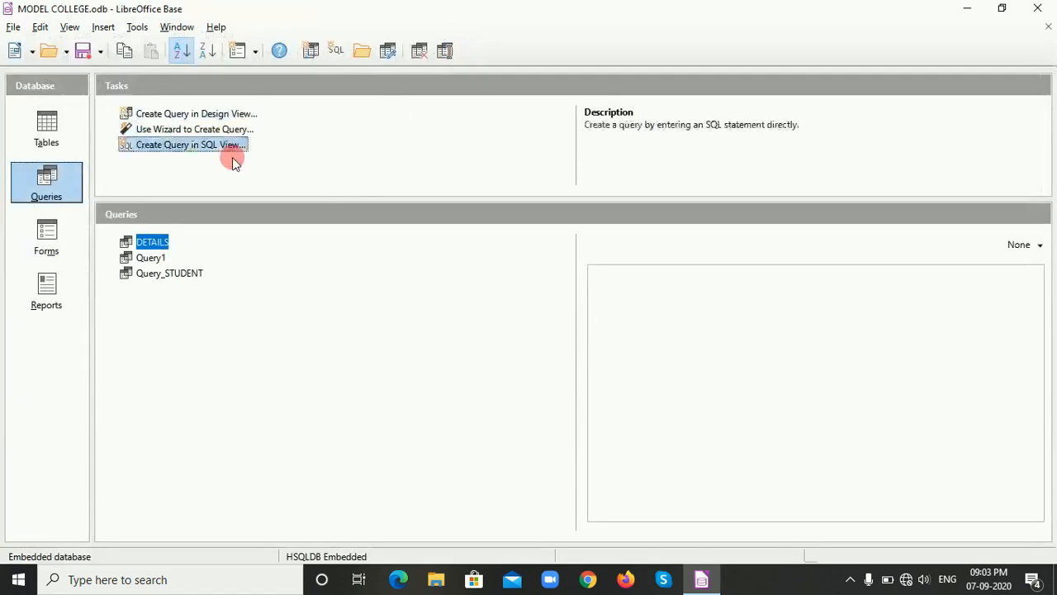
Start the Query Wizard and choose the Customers table as the field source.
click(228, 136)
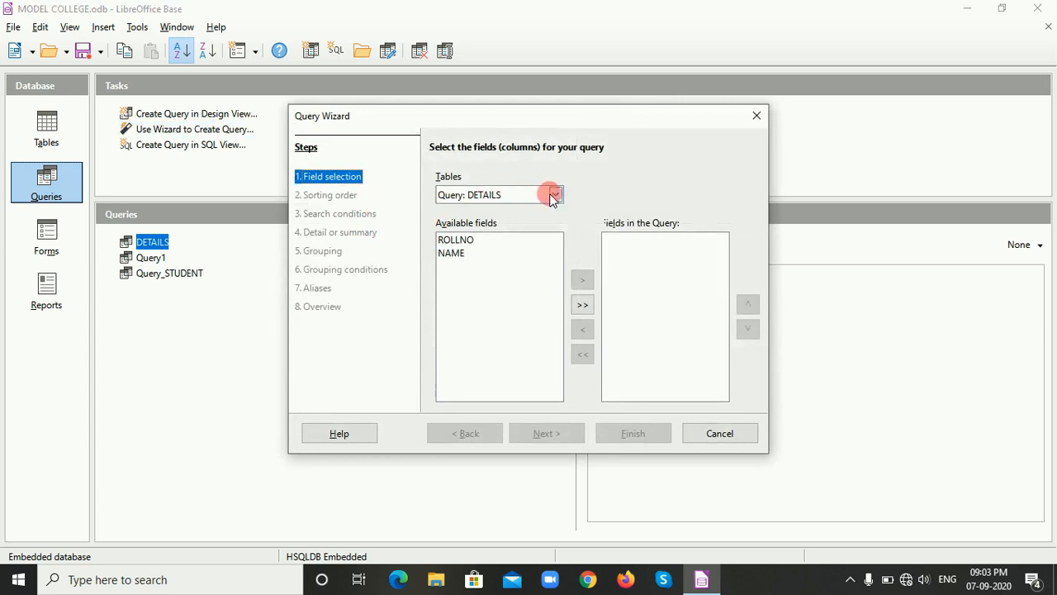
click(555, 195)
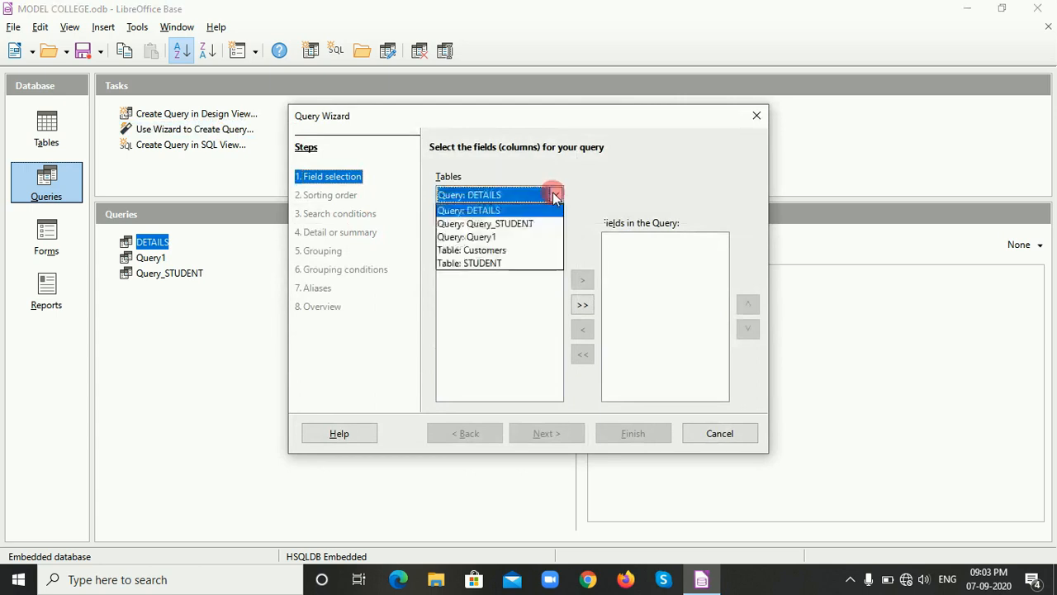
click(485, 250)
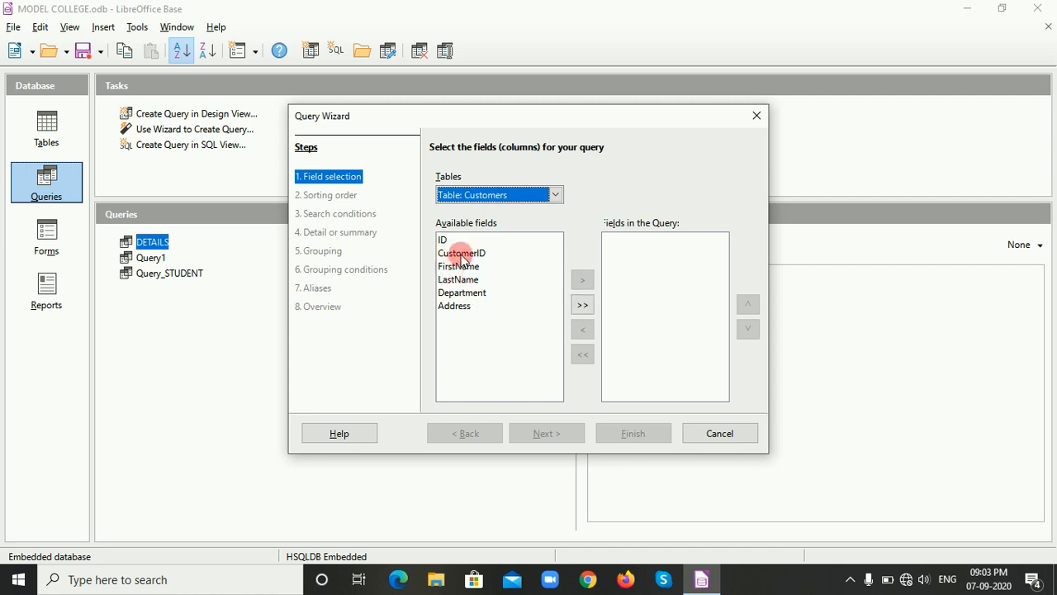
Add the CustomerID, FirstName and LastName fields to the fields in the query.
click(461, 253)
click(583, 279)
click(461, 252)
click(582, 279)
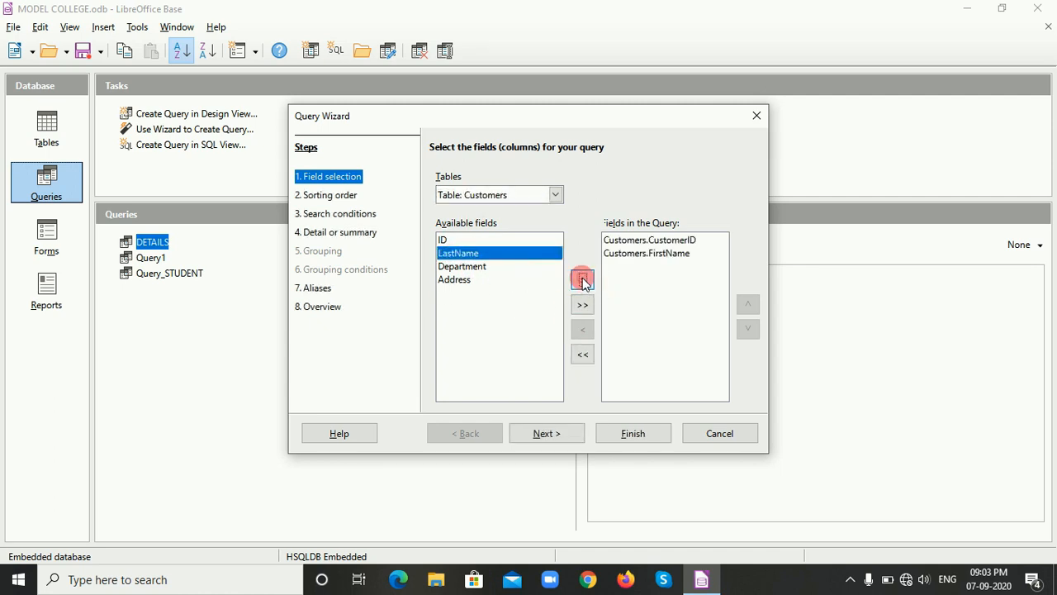
click(582, 279)
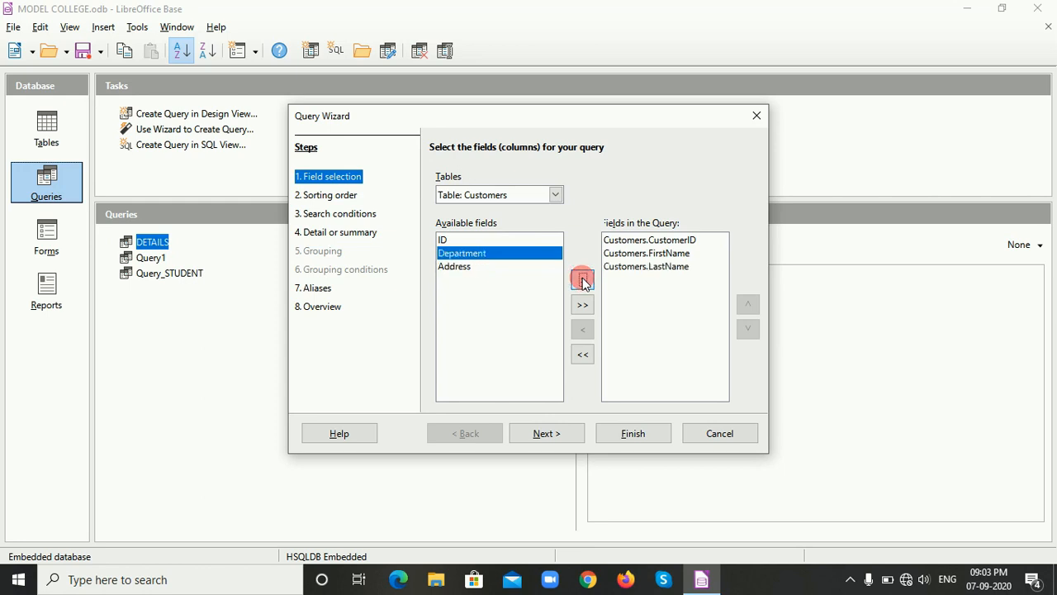
click(343, 217)
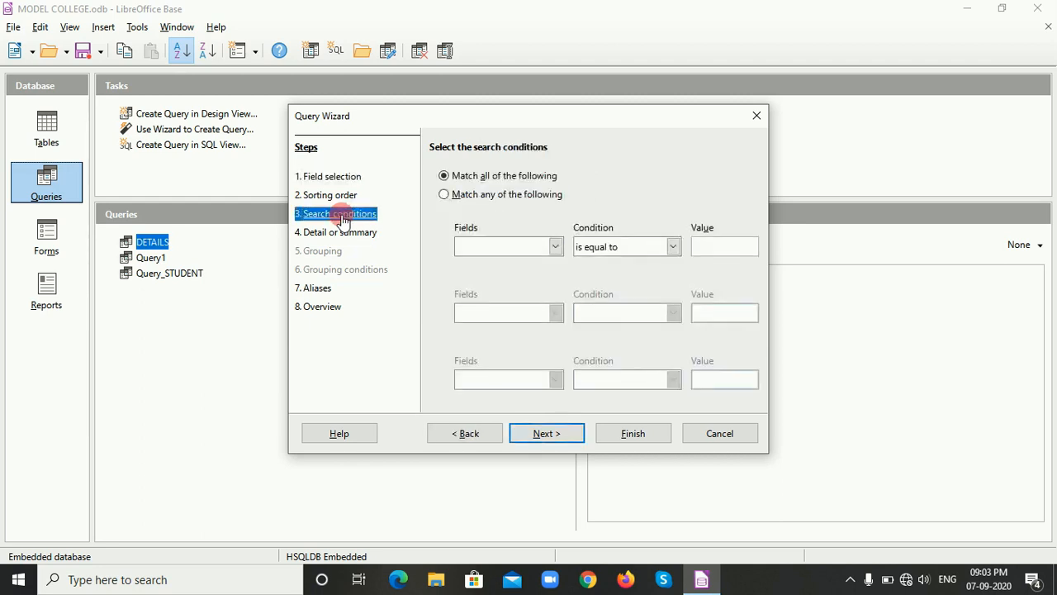
click(556, 246)
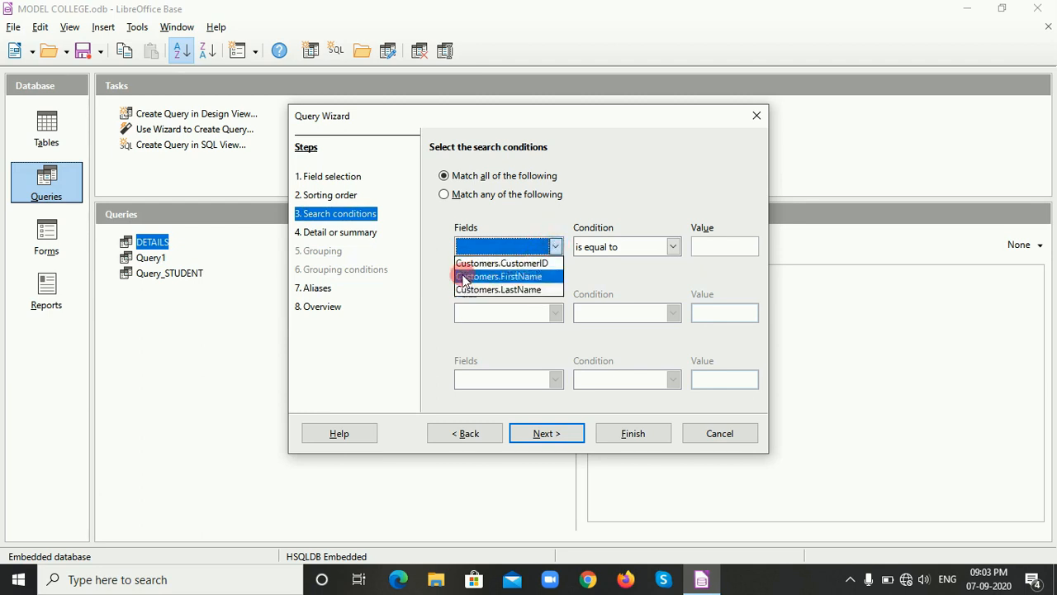
click(428, 271)
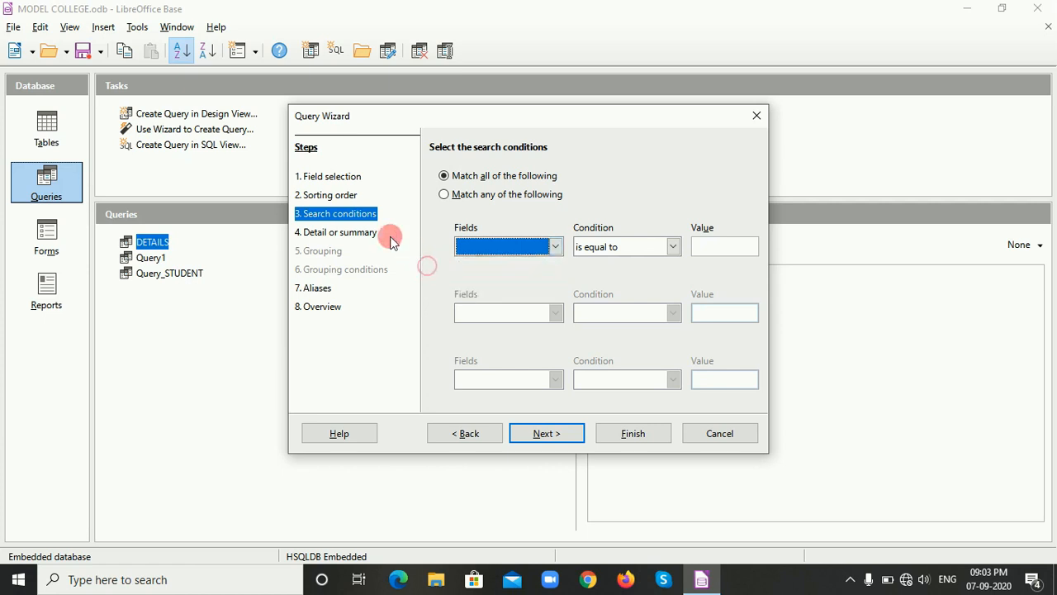
Return to the field selection and add the Address field to the query.
click(337, 183)
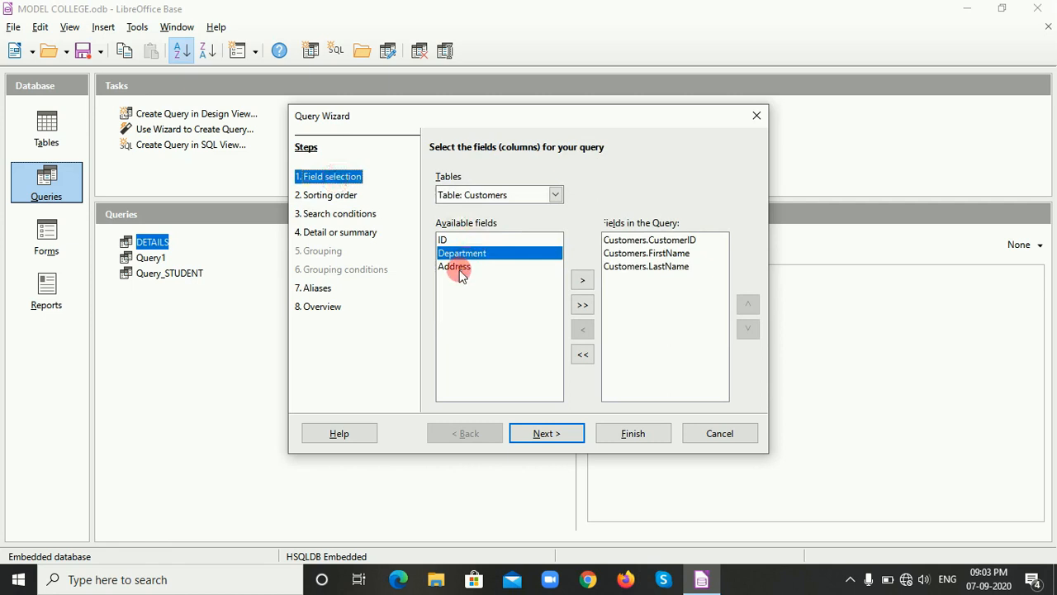
click(459, 268)
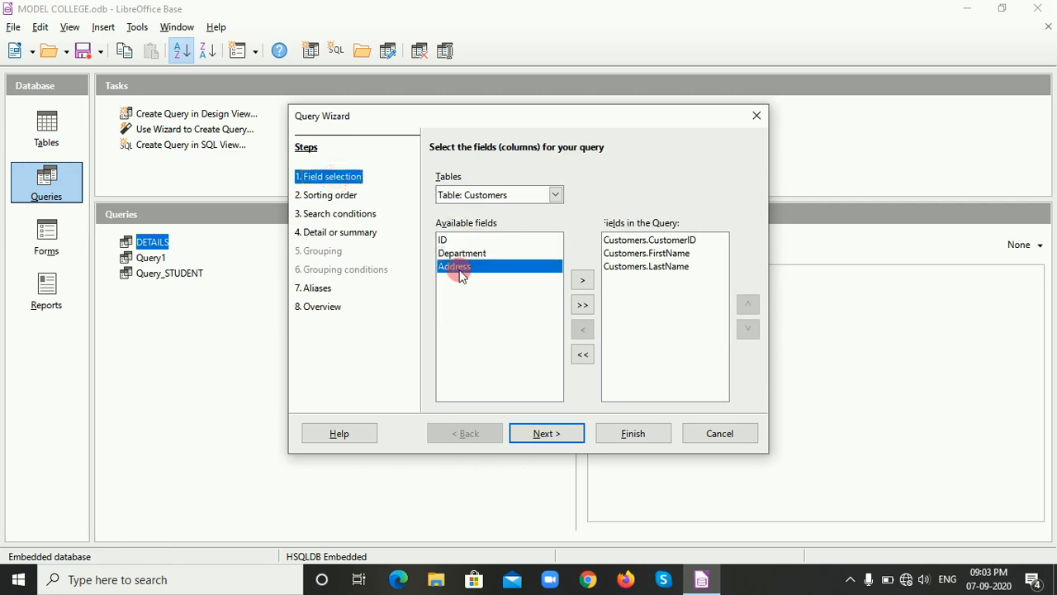
click(580, 282)
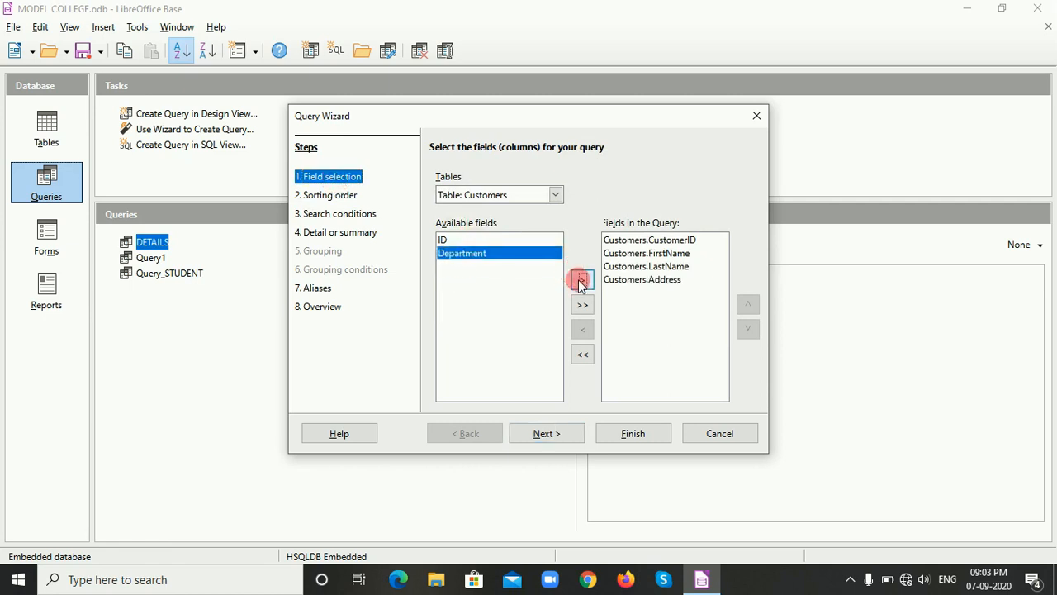
Set the first search condition so that Customers.Address is equal to DADAR.
click(342, 217)
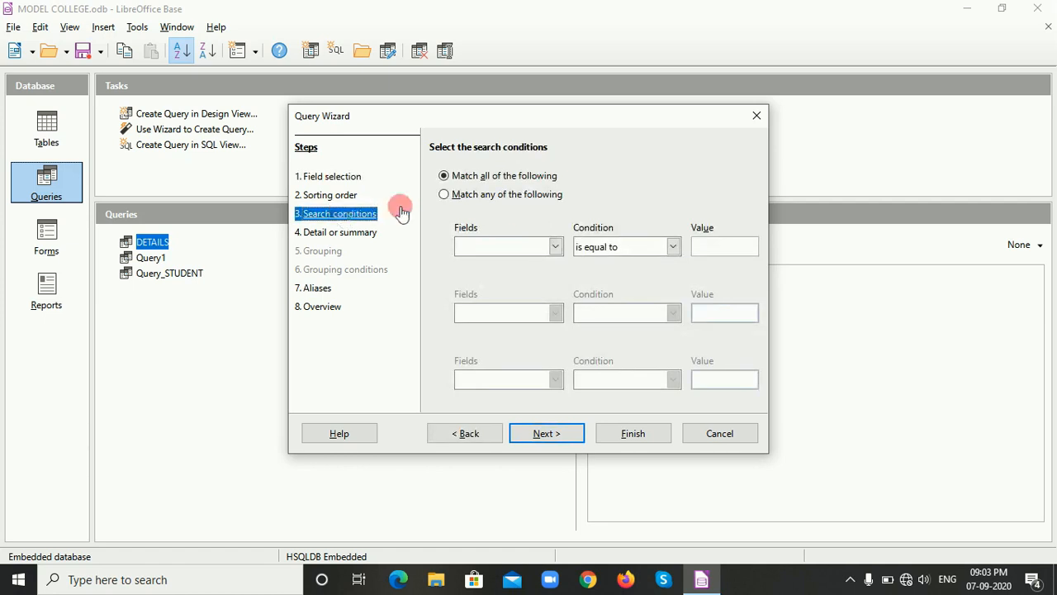
click(554, 247)
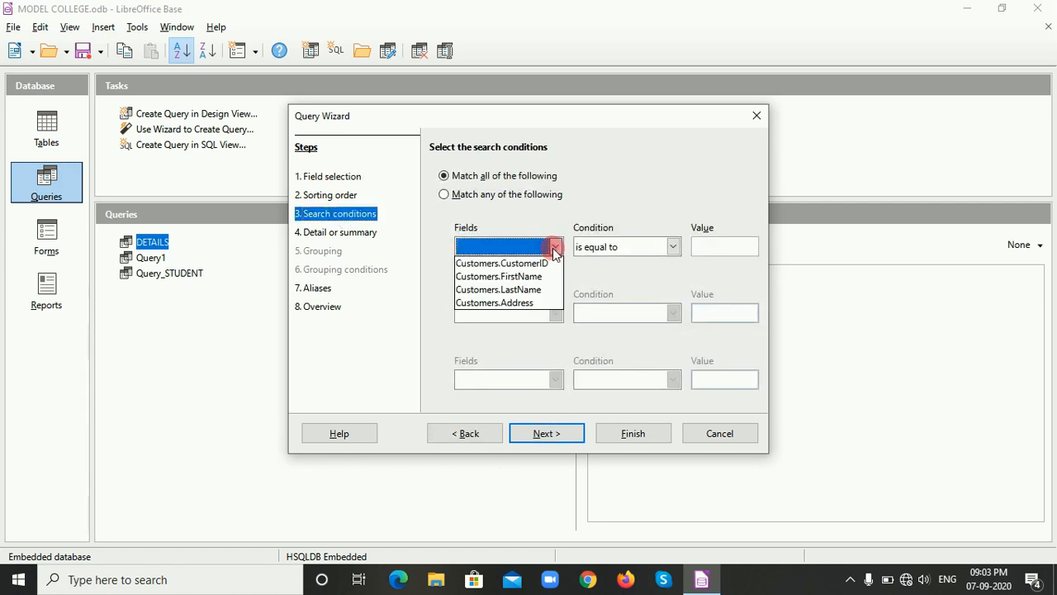
click(503, 304)
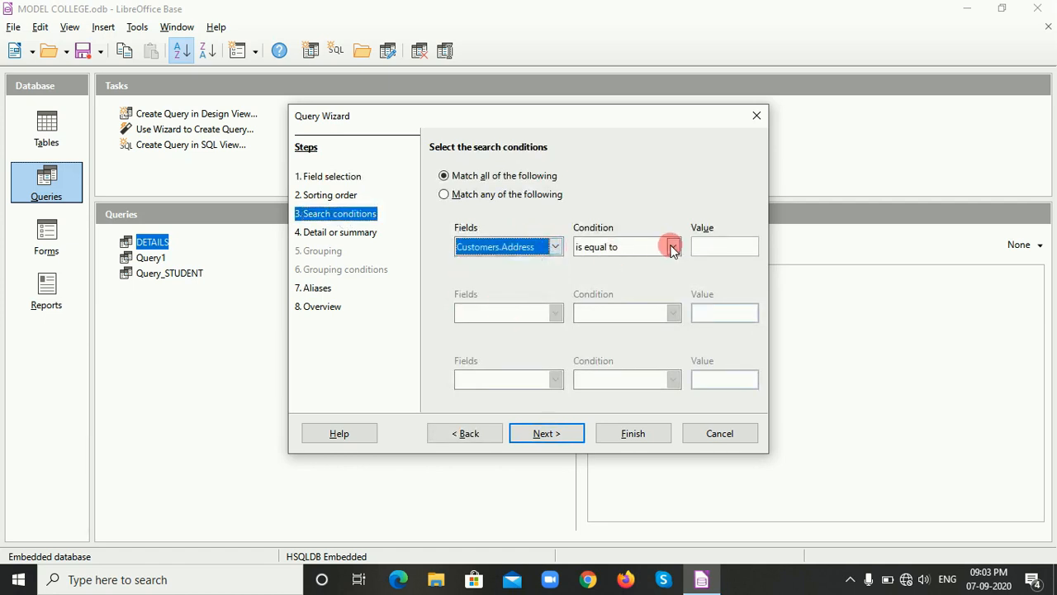
click(708, 245)
text(DADAR)
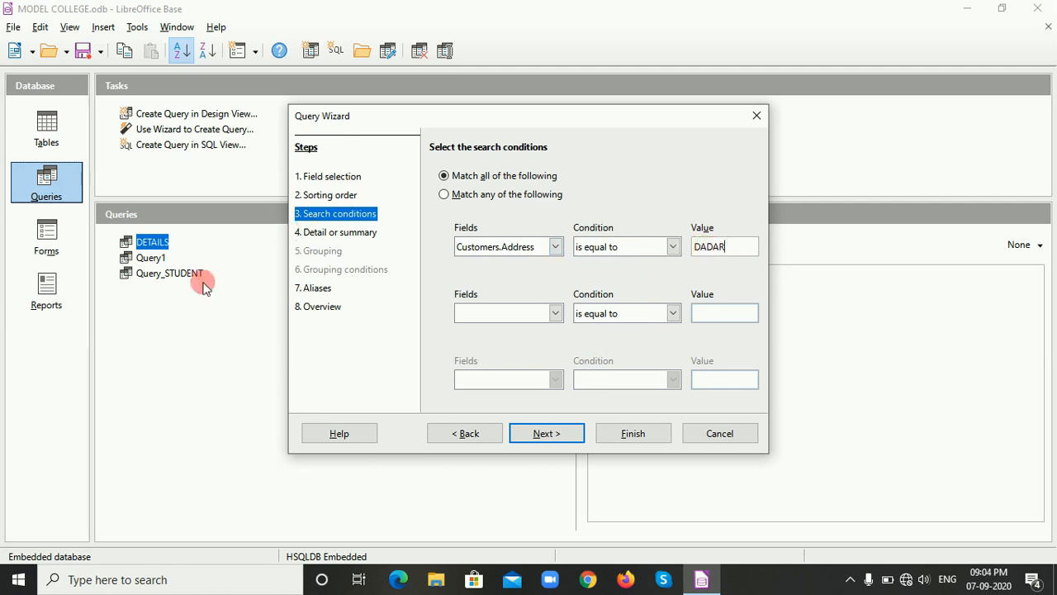
Change the alias of the Customers.CustomerID field to CustID.
click(321, 289)
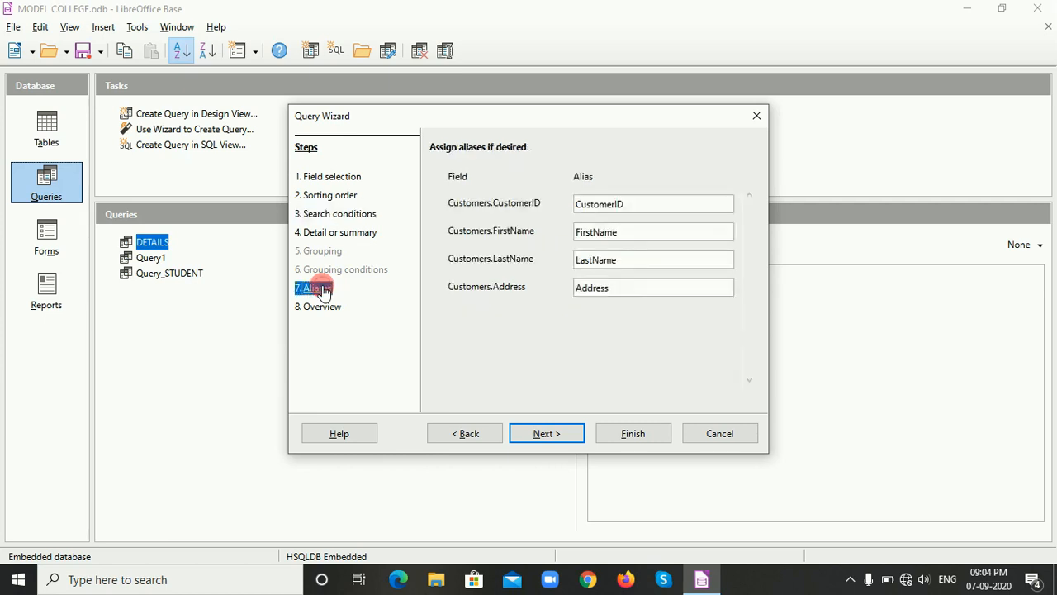
click(626, 213)
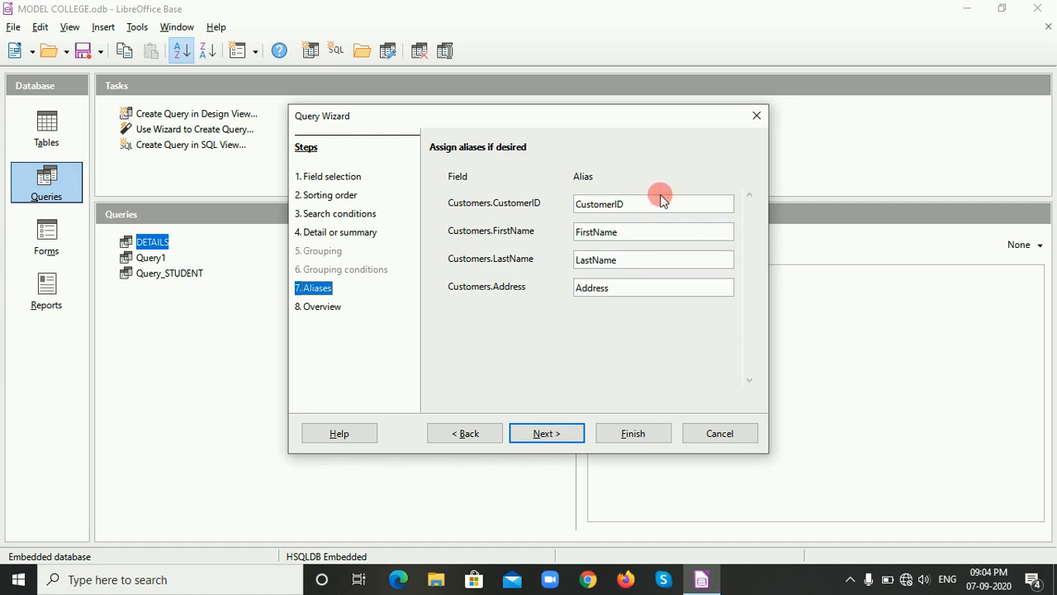
click(615, 204)
key(BackSpace)
key(BackSpace)
key(BackSpace)
key(BackSpace)
key(BackSpace)
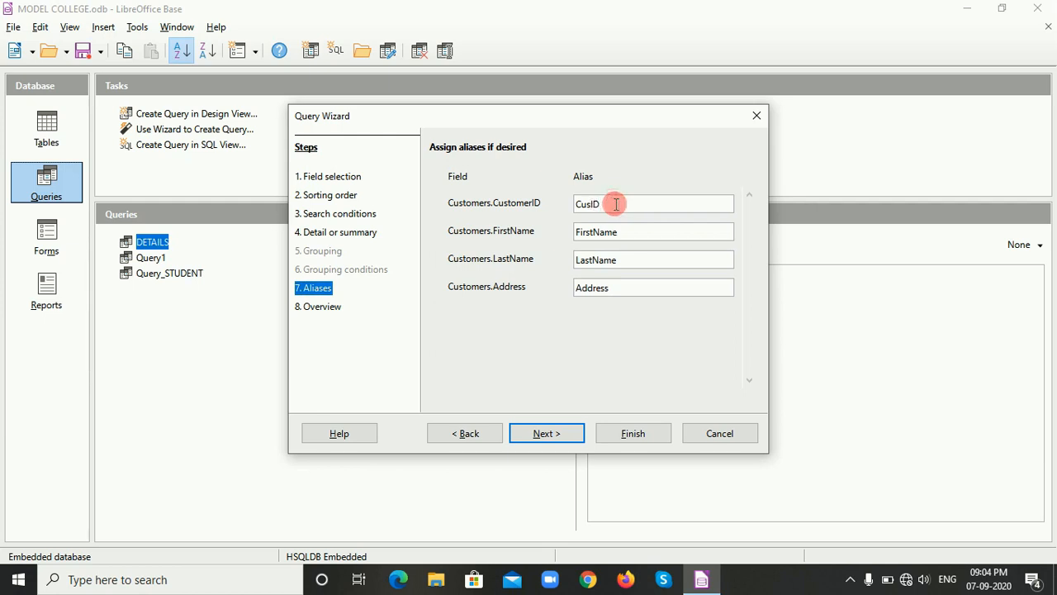
text(T)
key(BackSpace)
text(T)
key(BackSpace)
text(t)
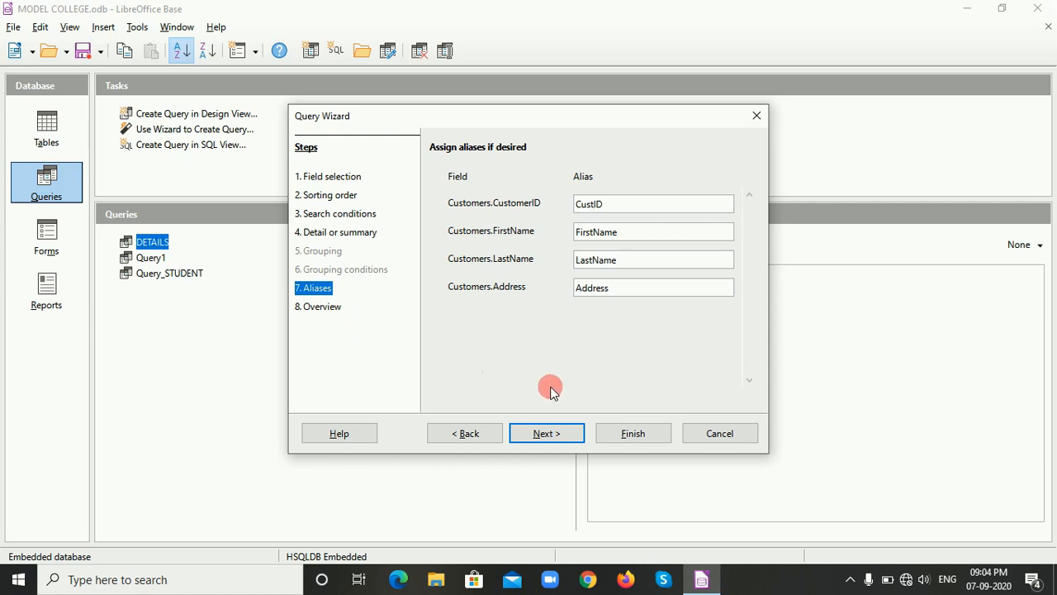
Finish the wizard from its overview with the default query name and Display Query option, and close the query's record view.
click(322, 306)
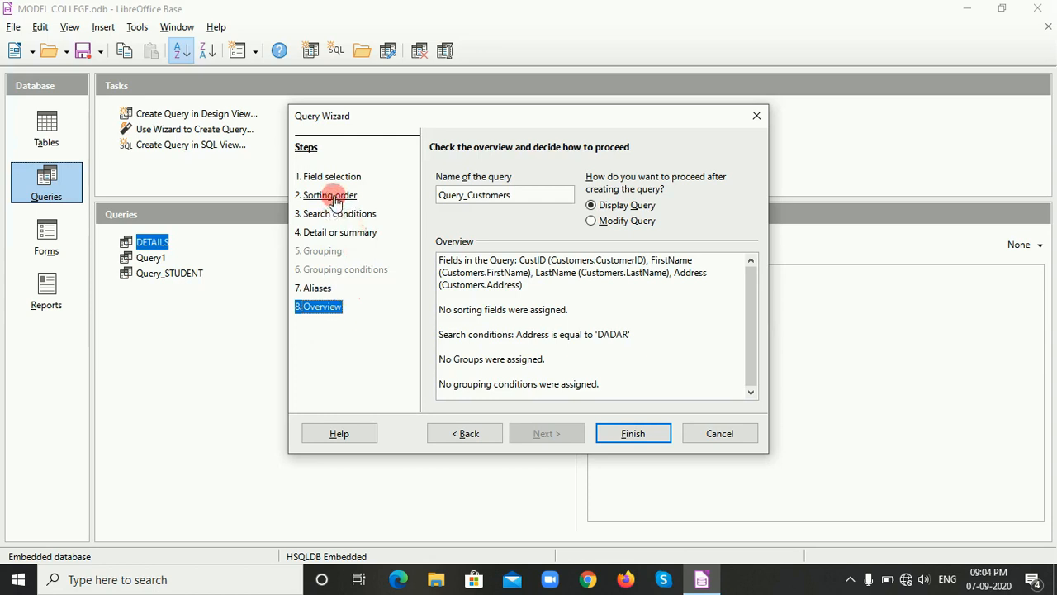
click(626, 437)
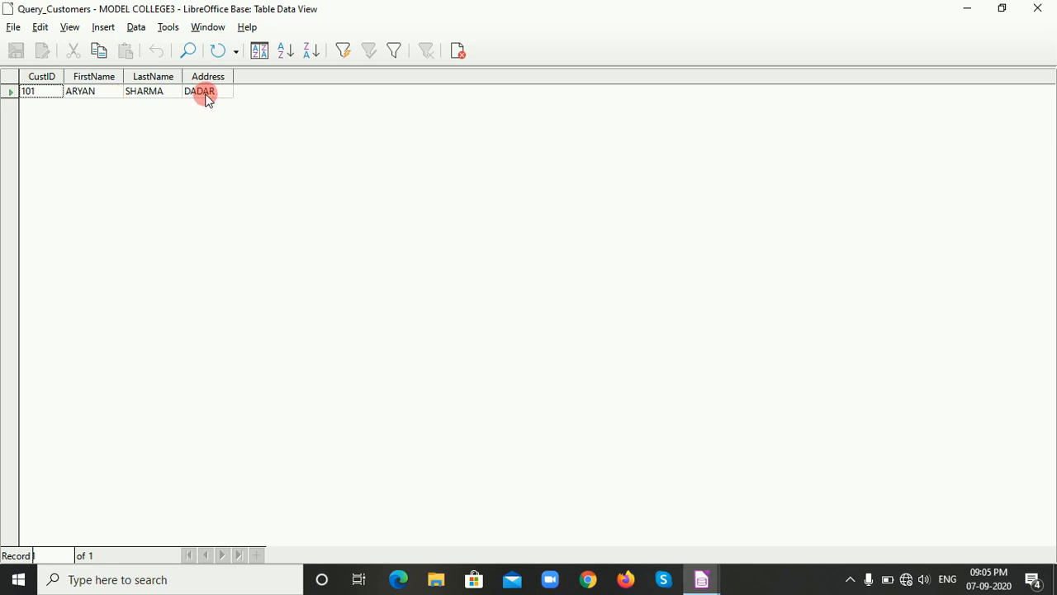
click(458, 52)
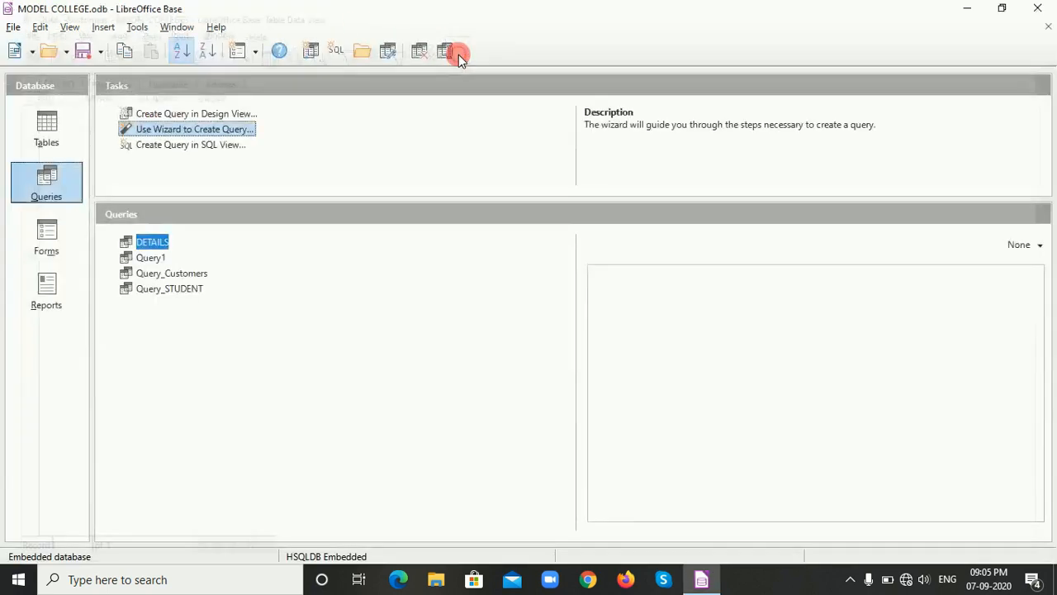